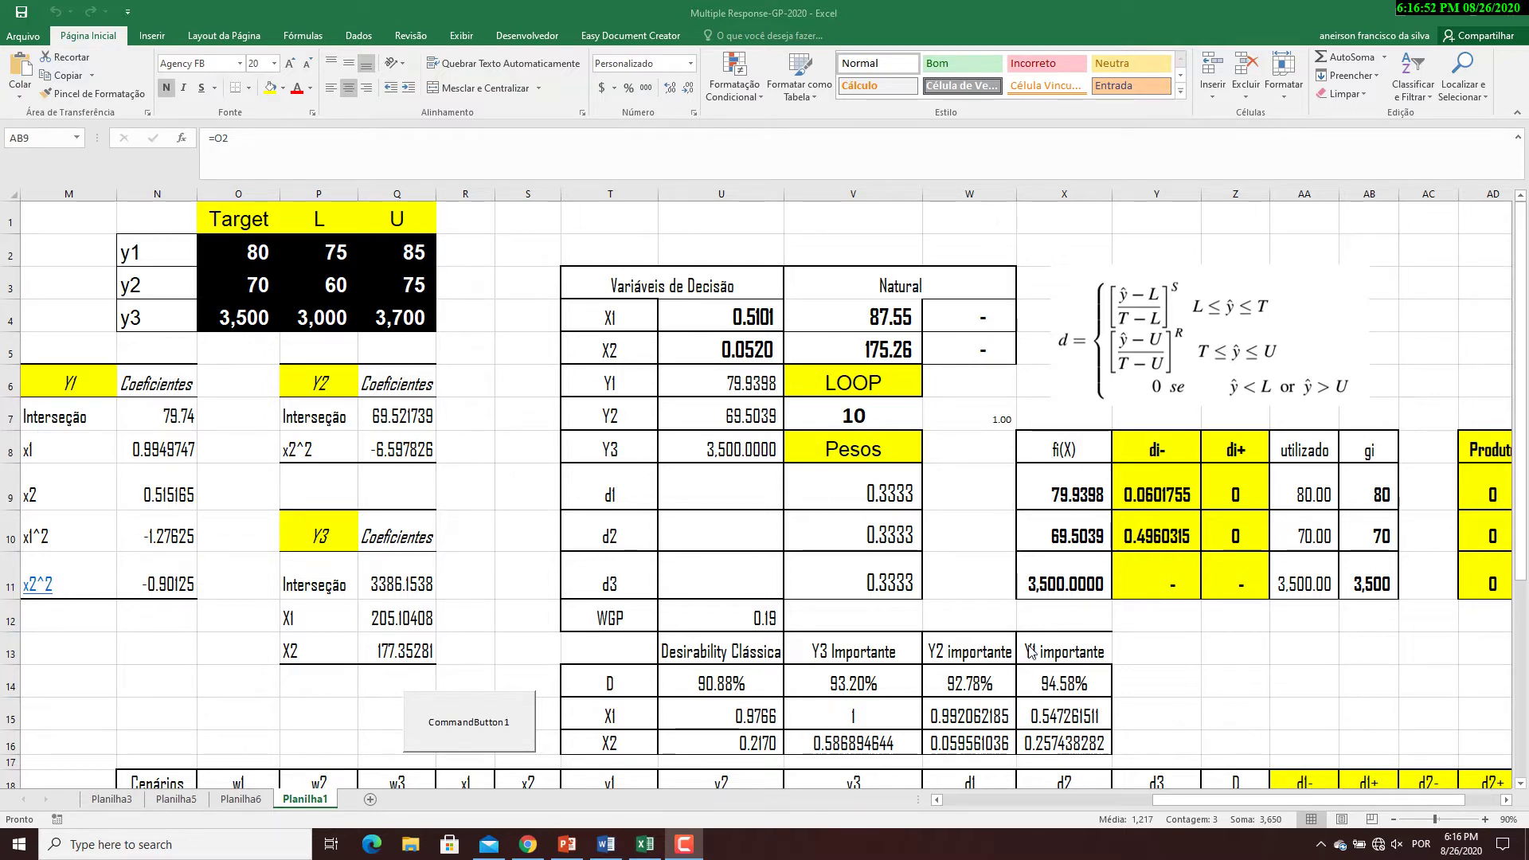
- Run the sheet's optimization loop macro for the scenario table, check the recalculated scenarios, and run it again
scroll(1194, 658, "down", 3)
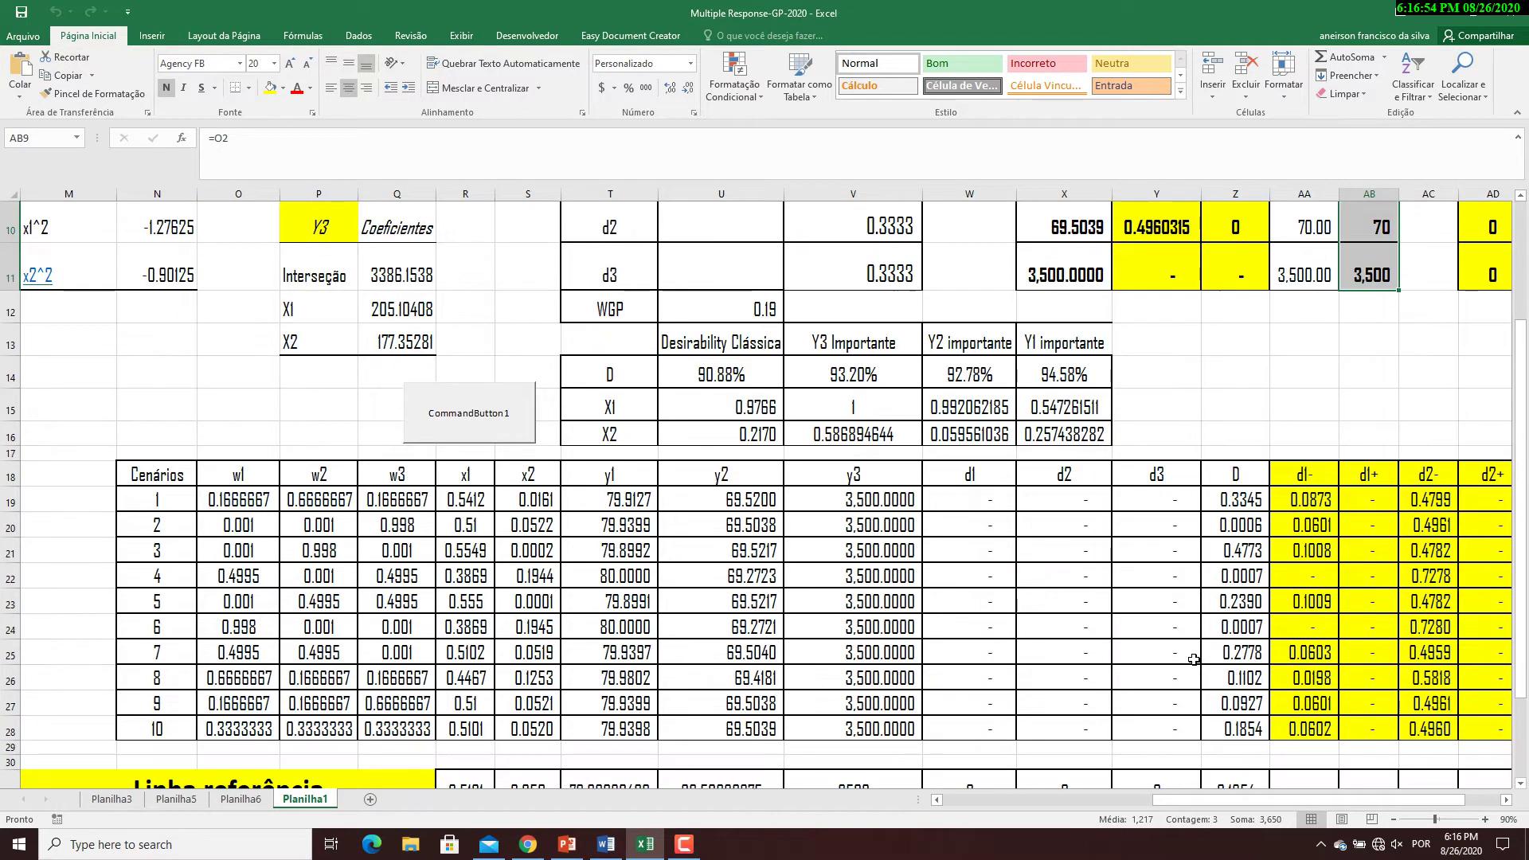
scroll(1176, 660, "up", 1)
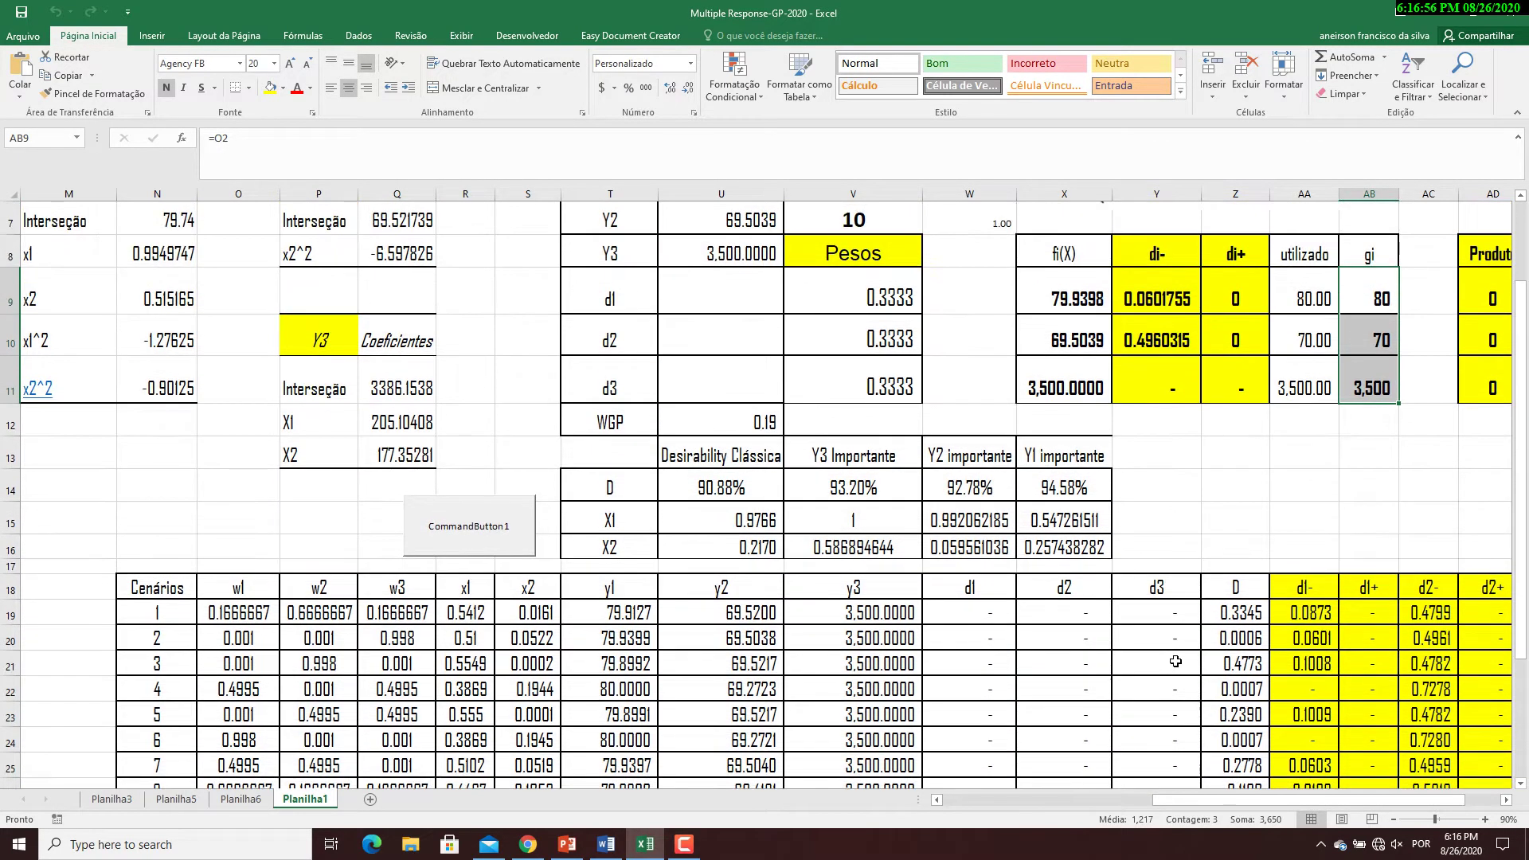
scroll(1176, 661, "up", 1)
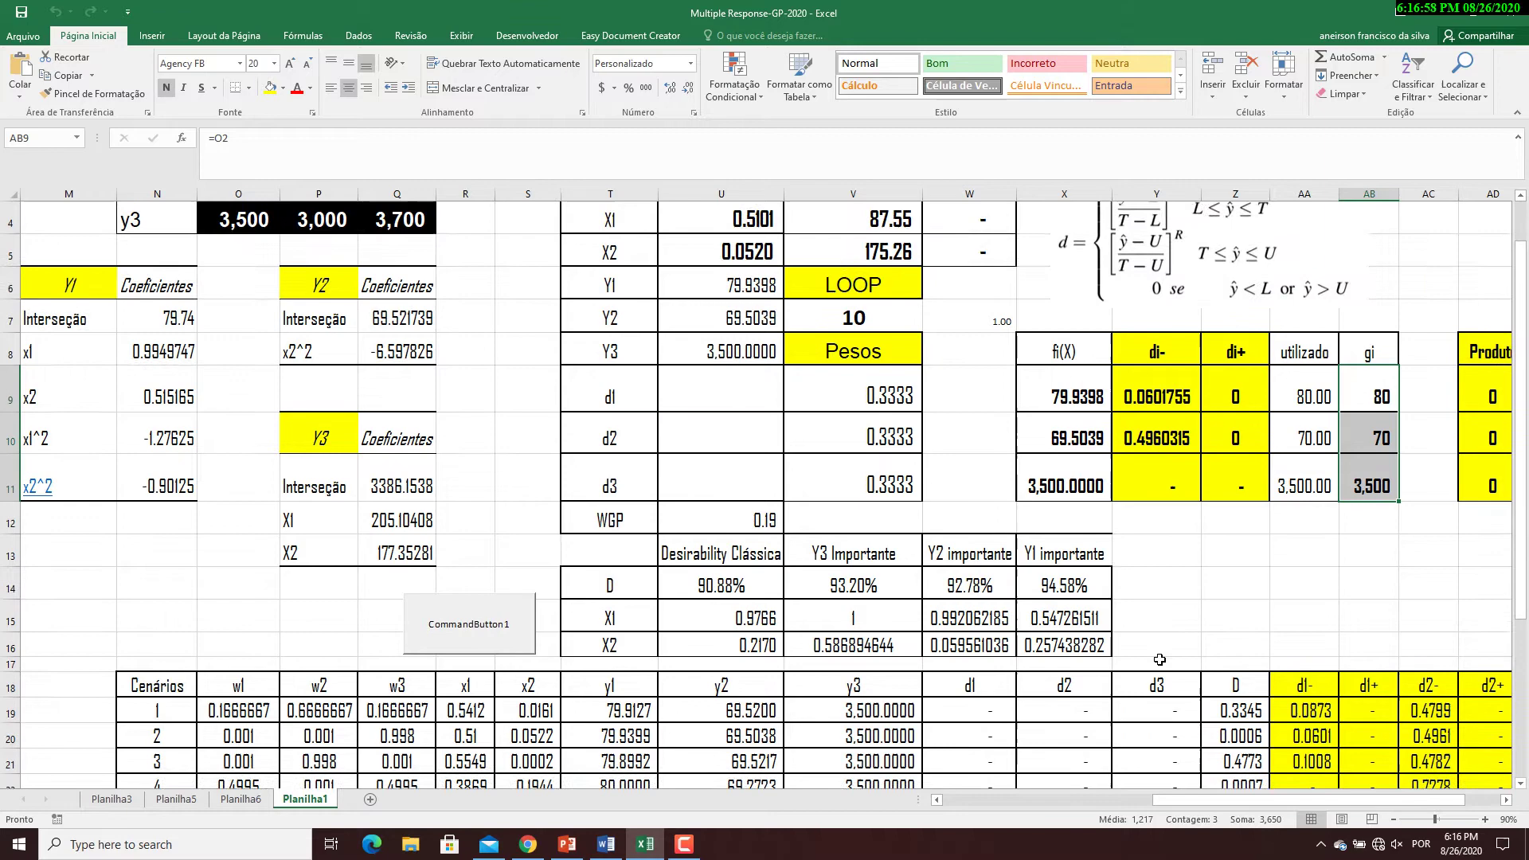
left_click(480, 633)
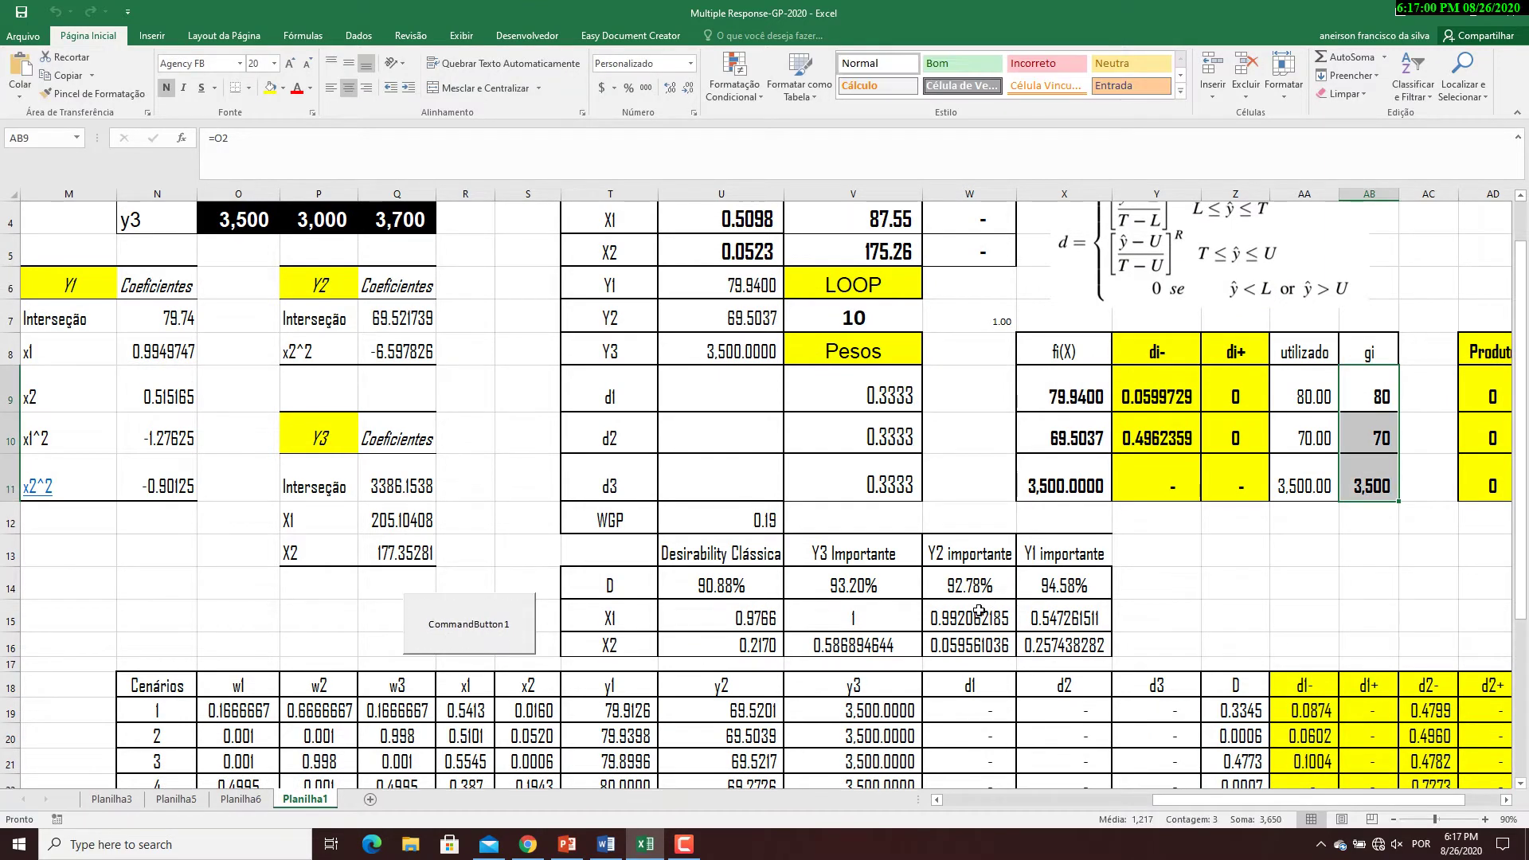
scroll(983, 607, "down", 2)
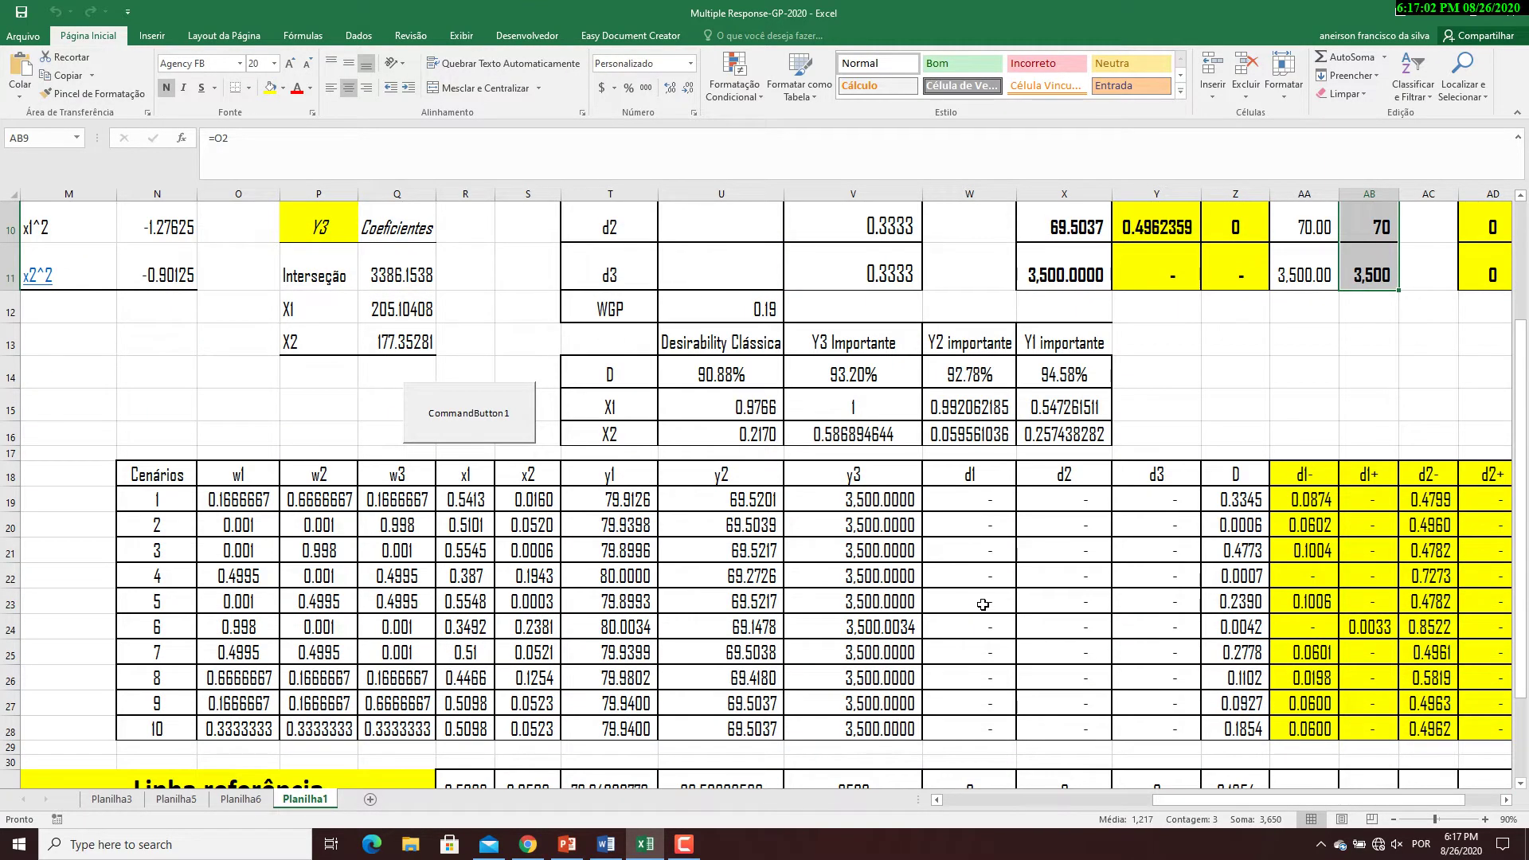
scroll(985, 607, "up", 2)
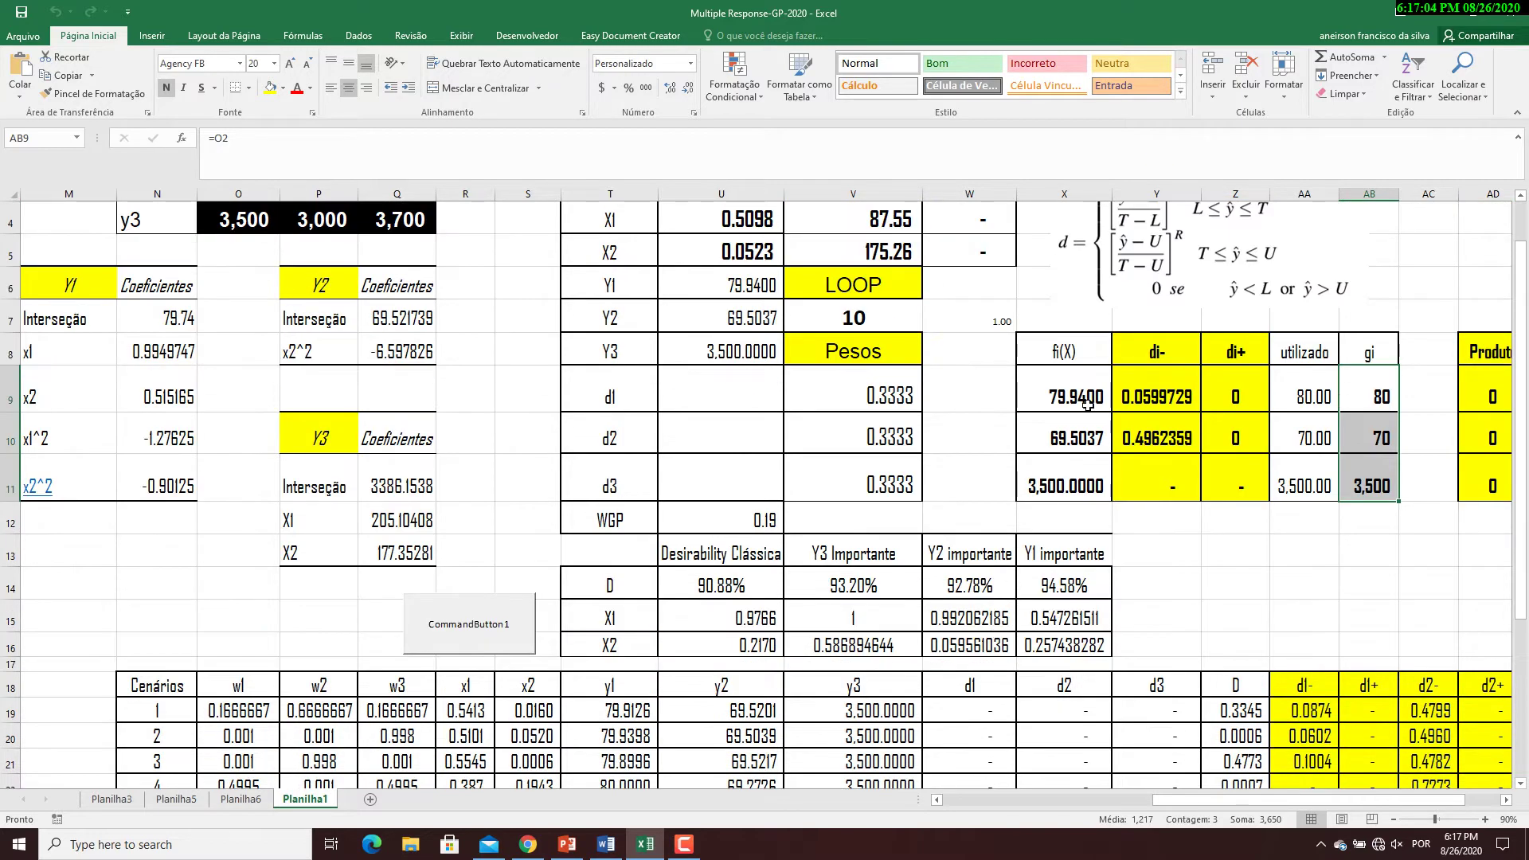
left_click(521, 637)
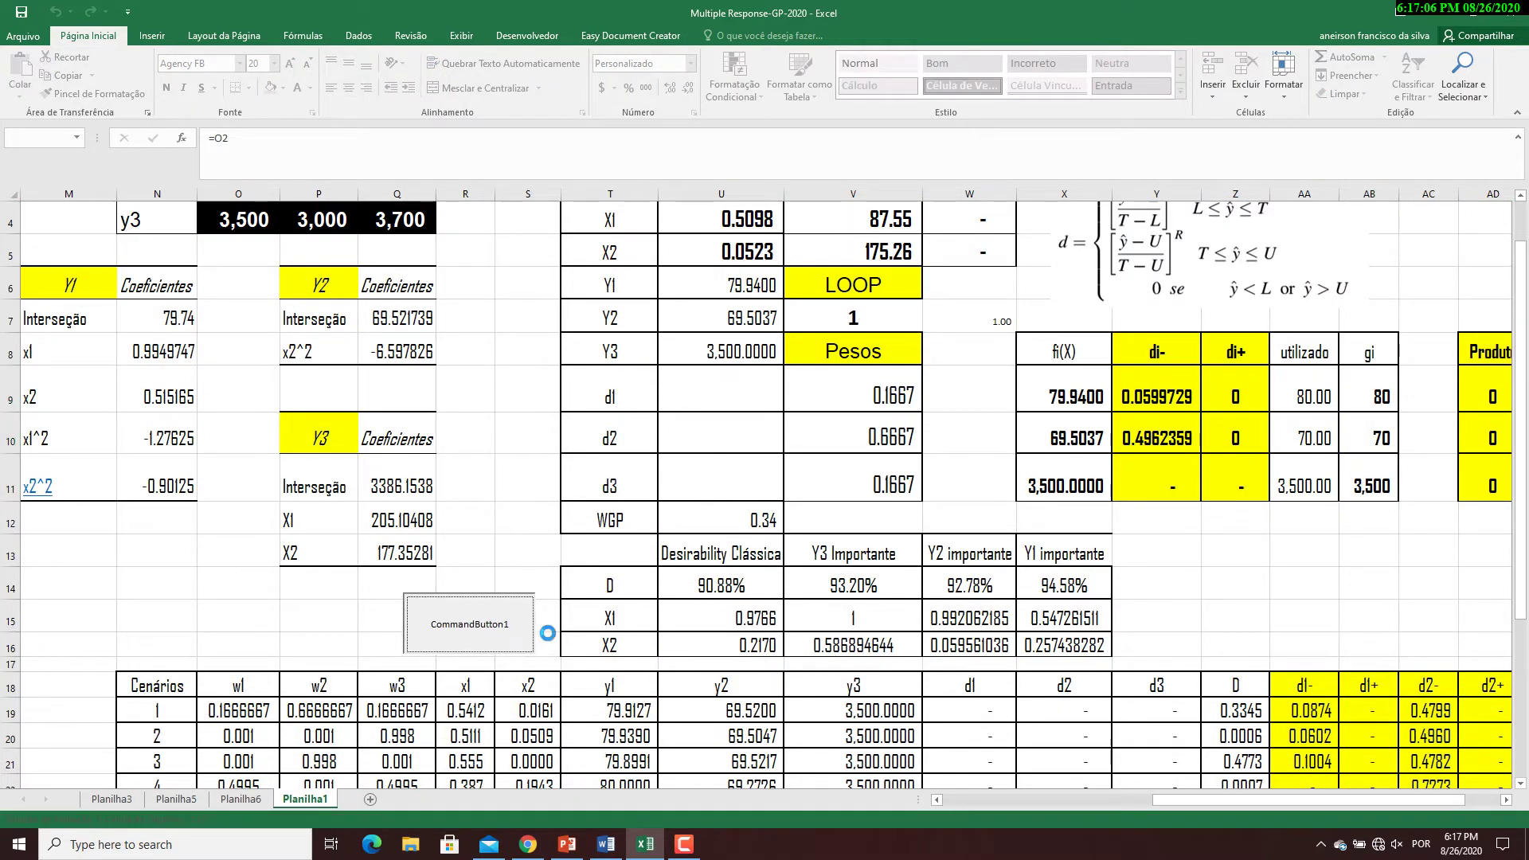
left_click(510, 642)
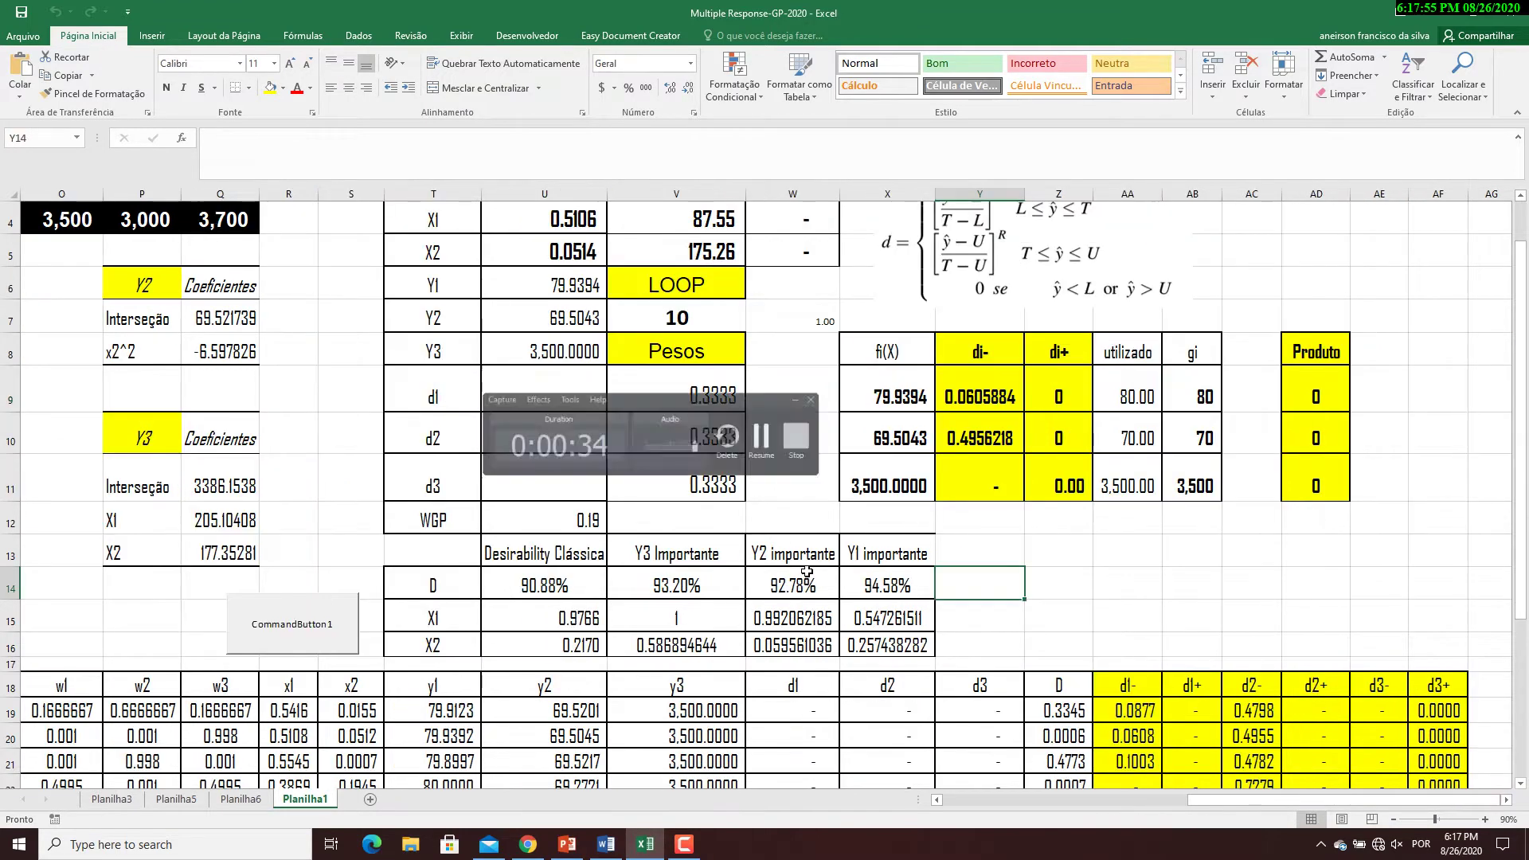
- Highlight the Y1, Y2 and Y3 result cells U6:U8 with yellow fill and make them bold
left_click(1119, 631)
scroll(1122, 625, "up", 1)
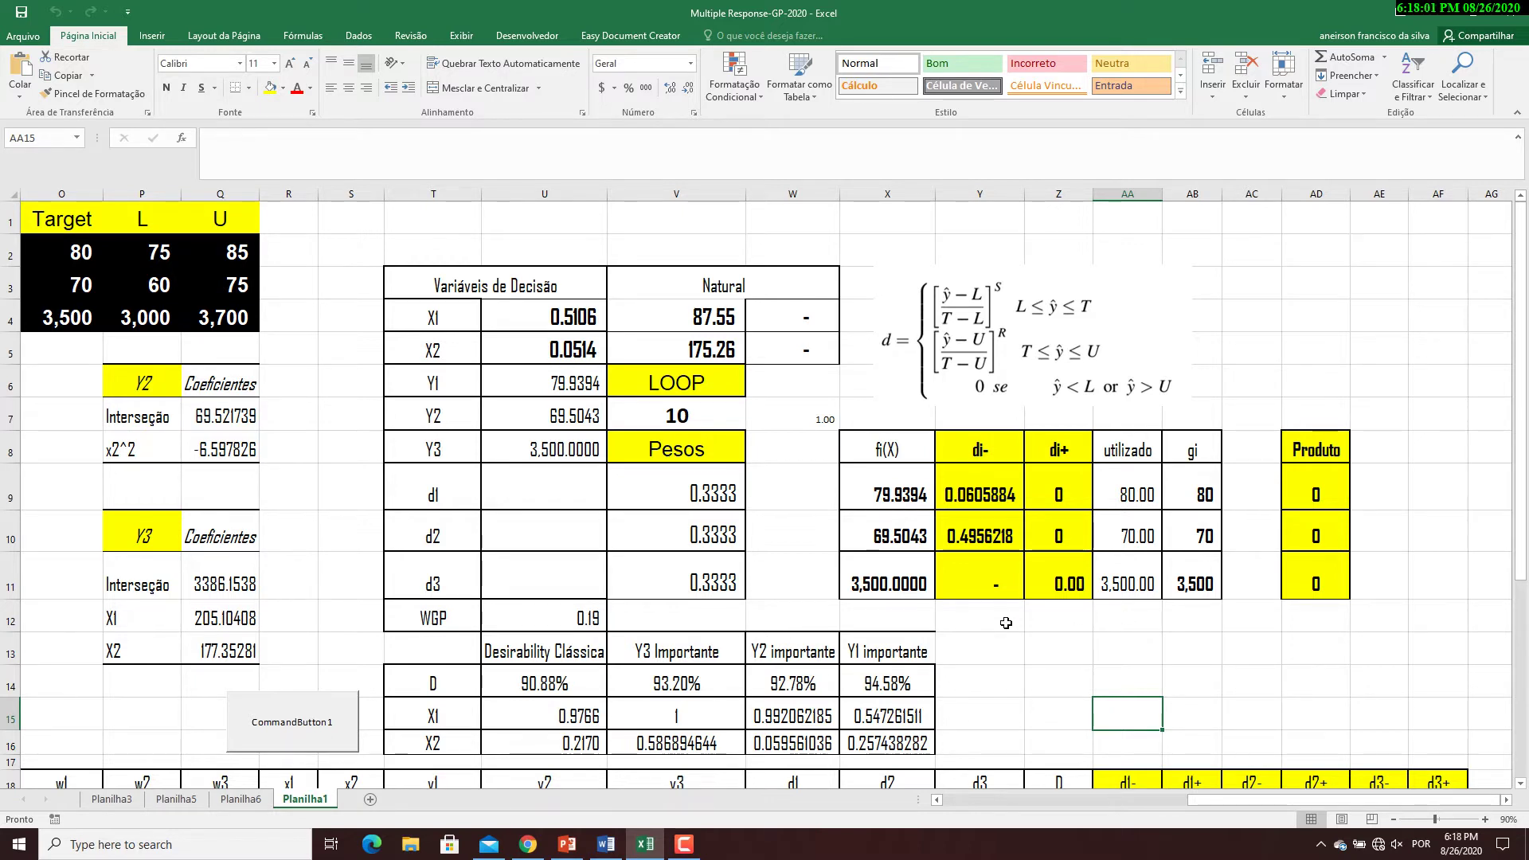
left_click_drag(542, 387, 543, 449)
left_click(270, 87)
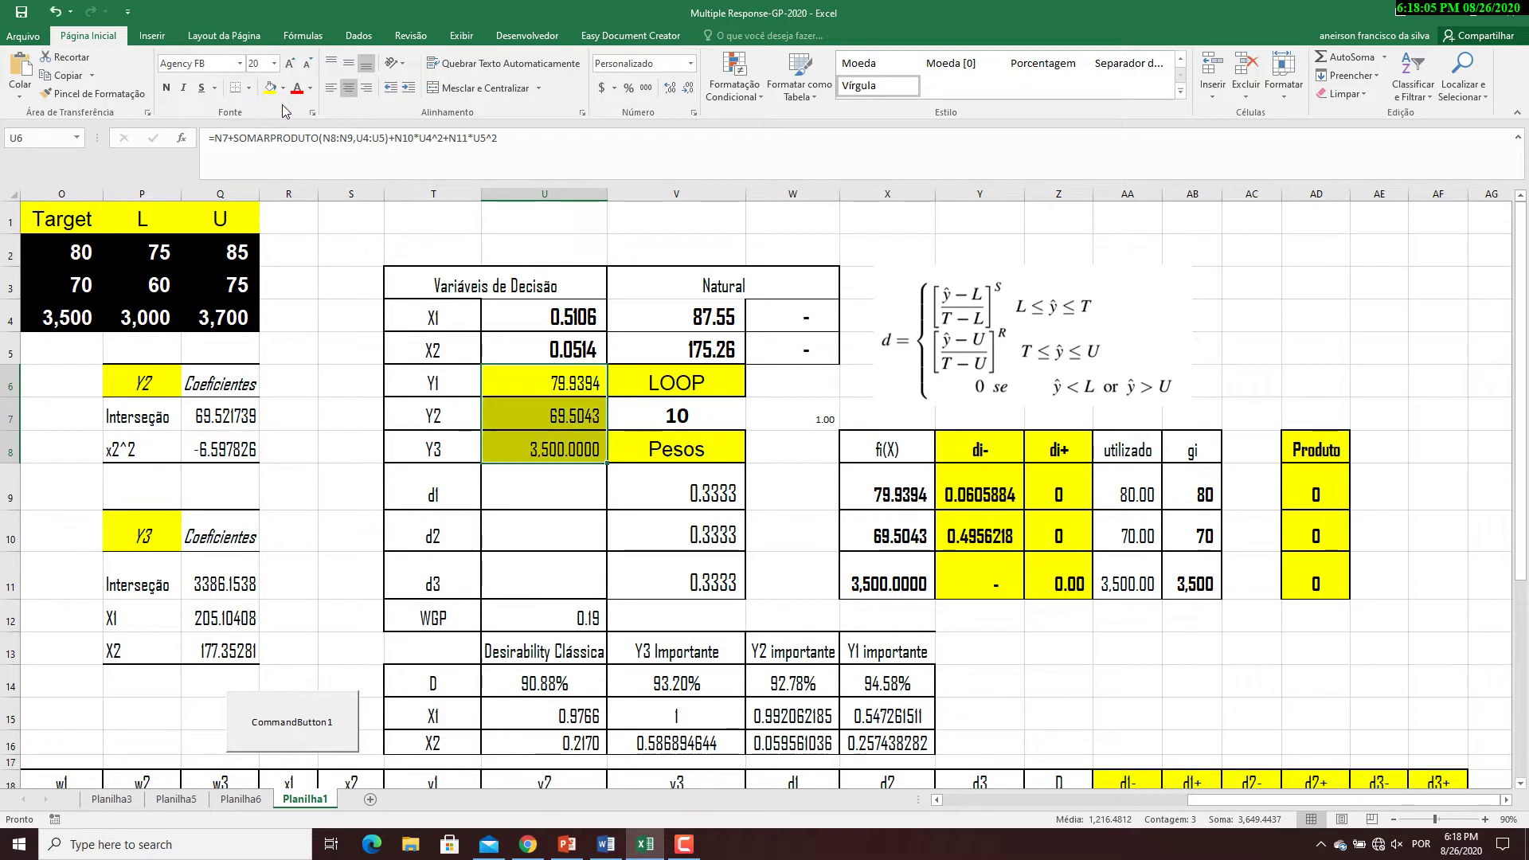
key("ctrl+n")
left_click(555, 449)
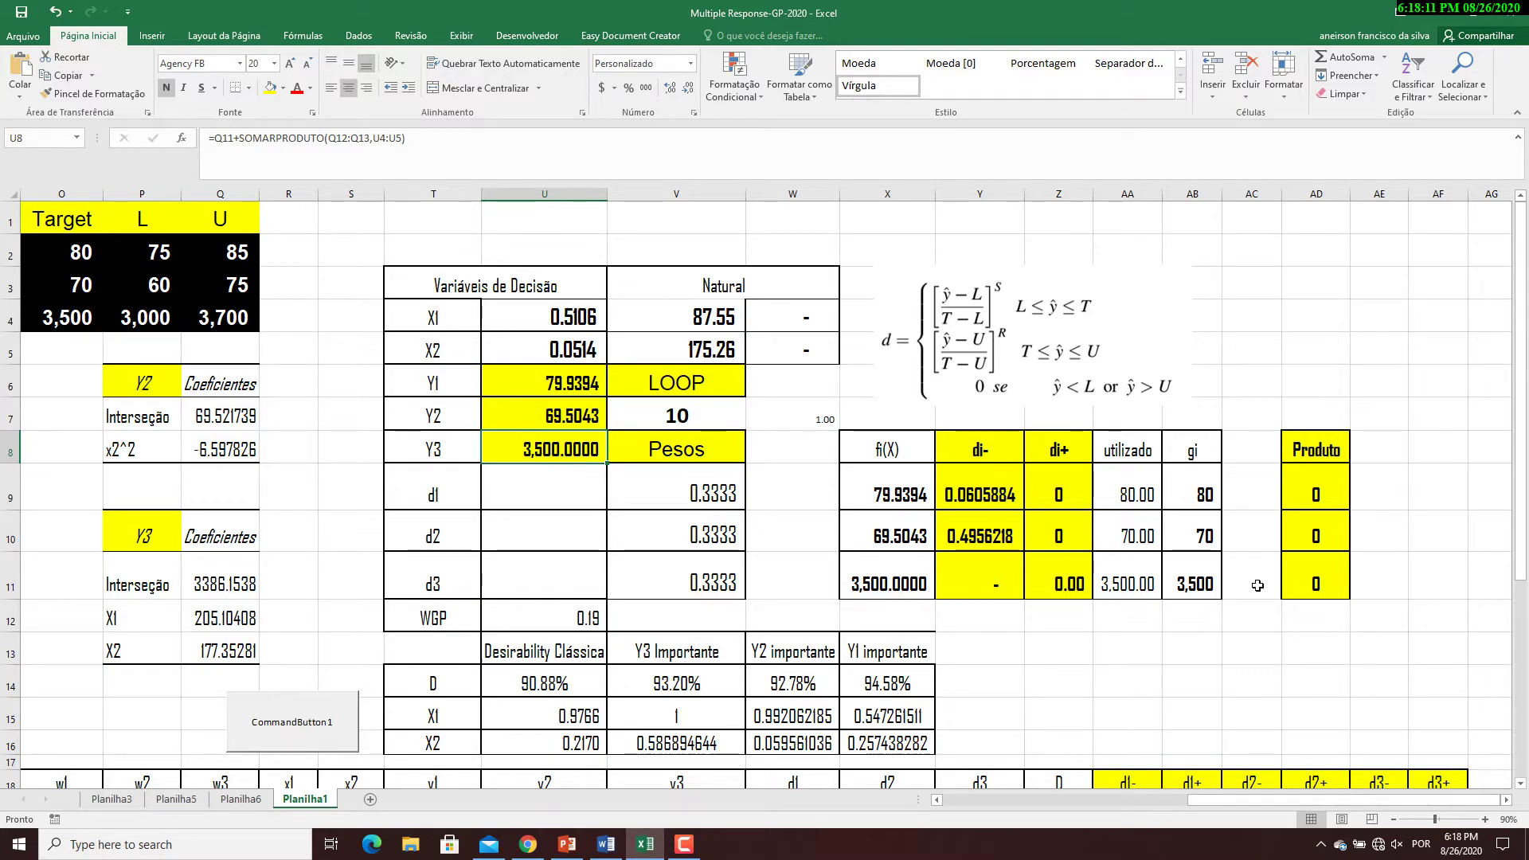
- Start the d1 formula in U9 with a SE function testing OU(U6<=O2,U6>=P2)
scroll(1374, 612, "down", 4)
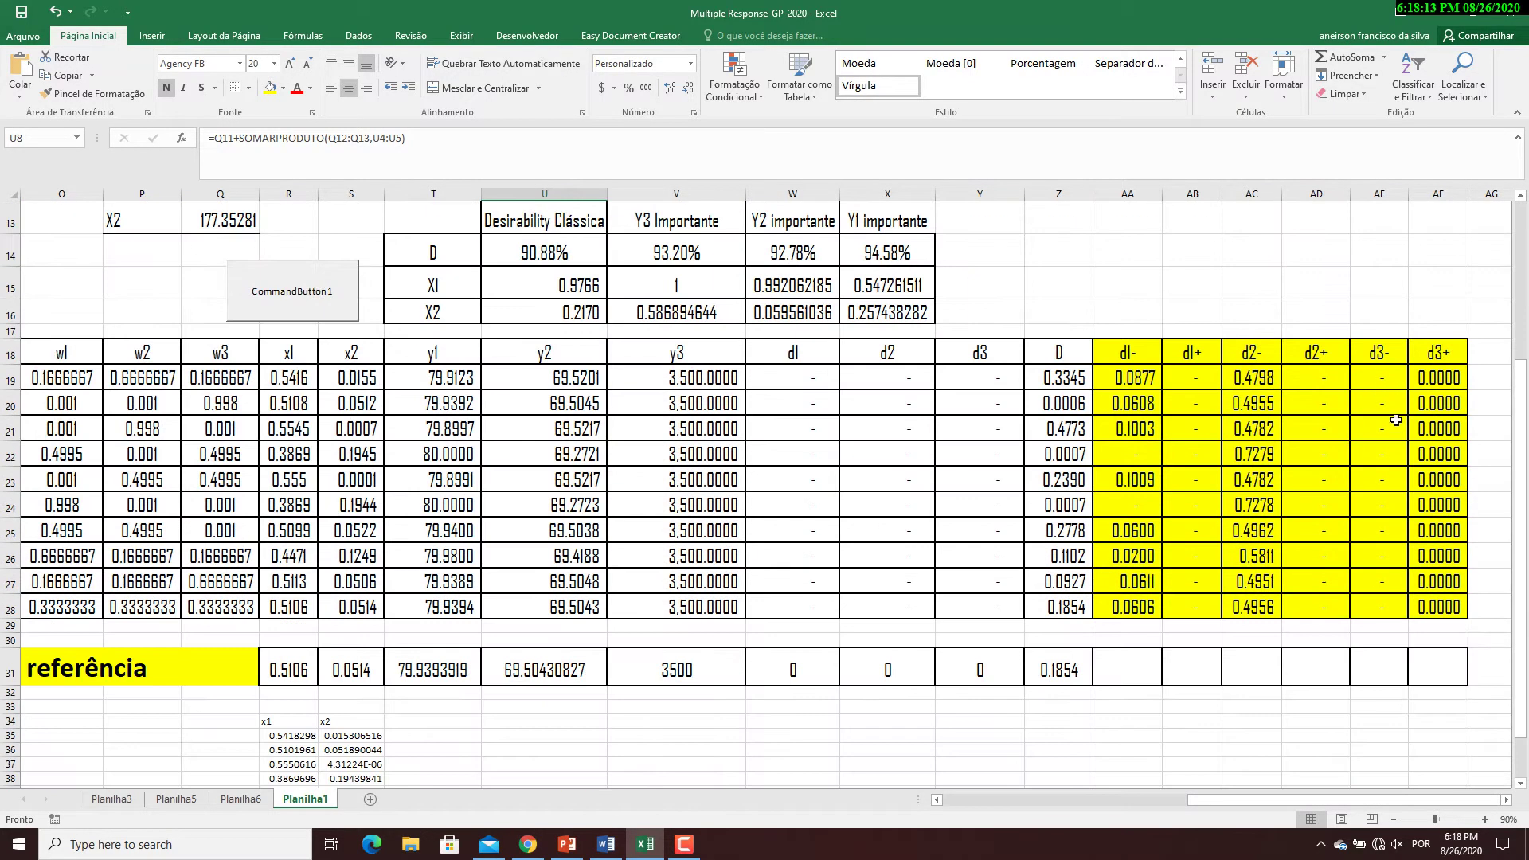
scroll(1429, 585, "up", 4)
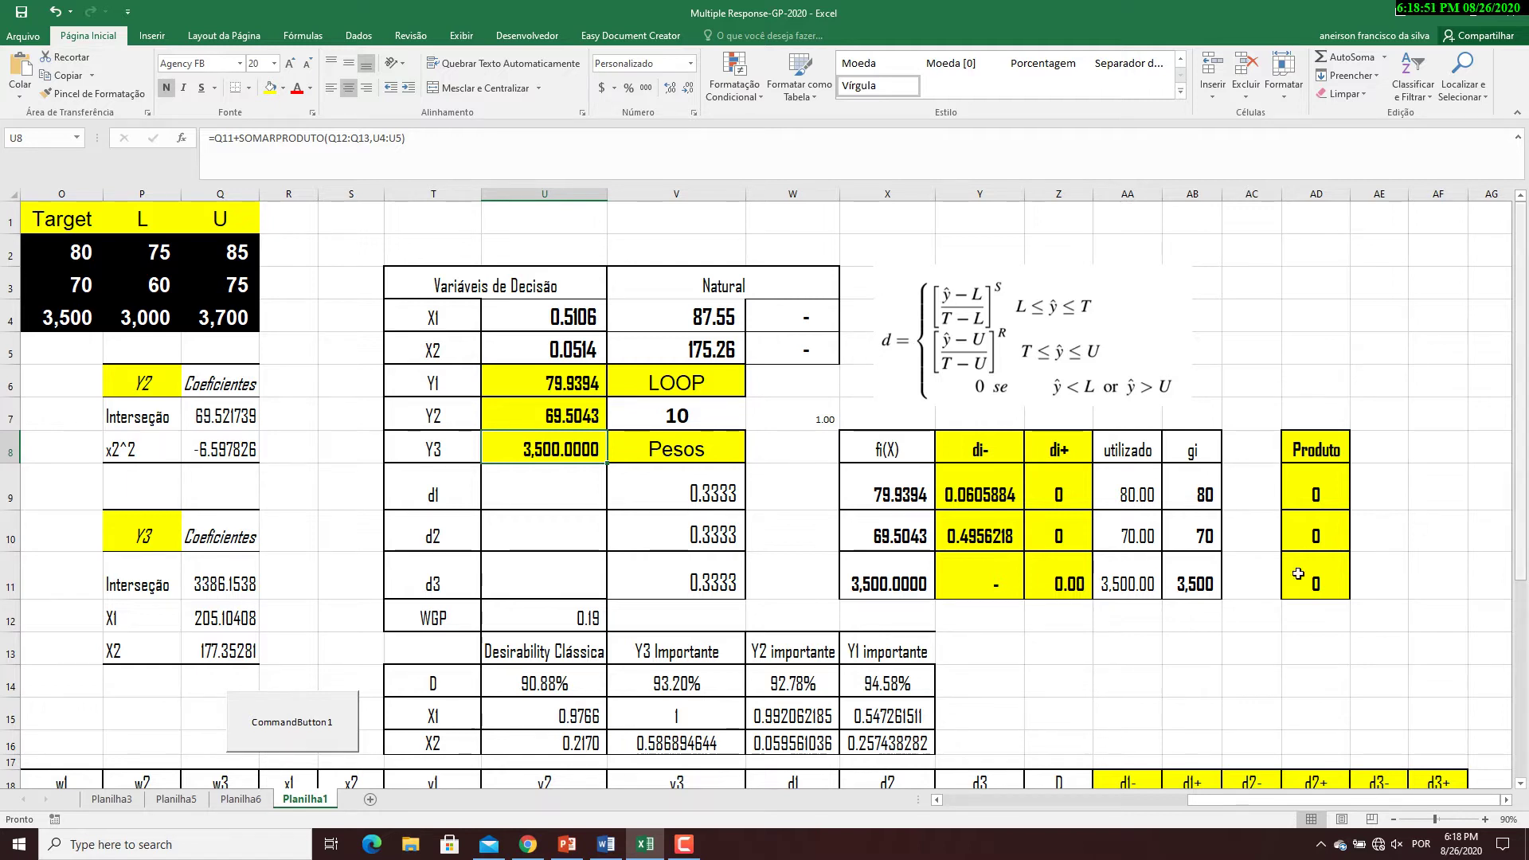
left_click(547, 504)
type("=SE(")
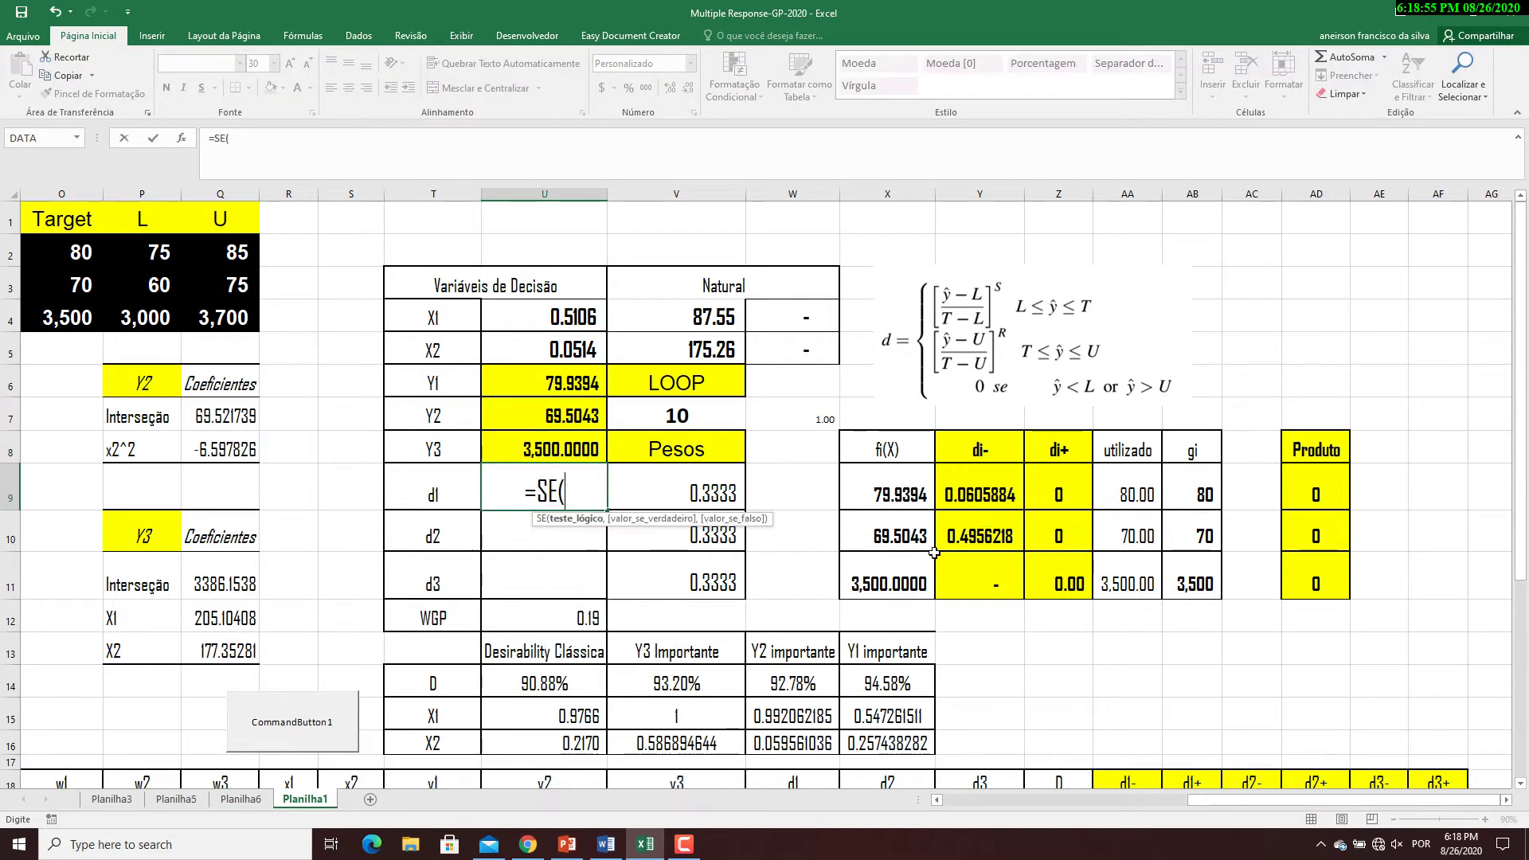
type("OU(")
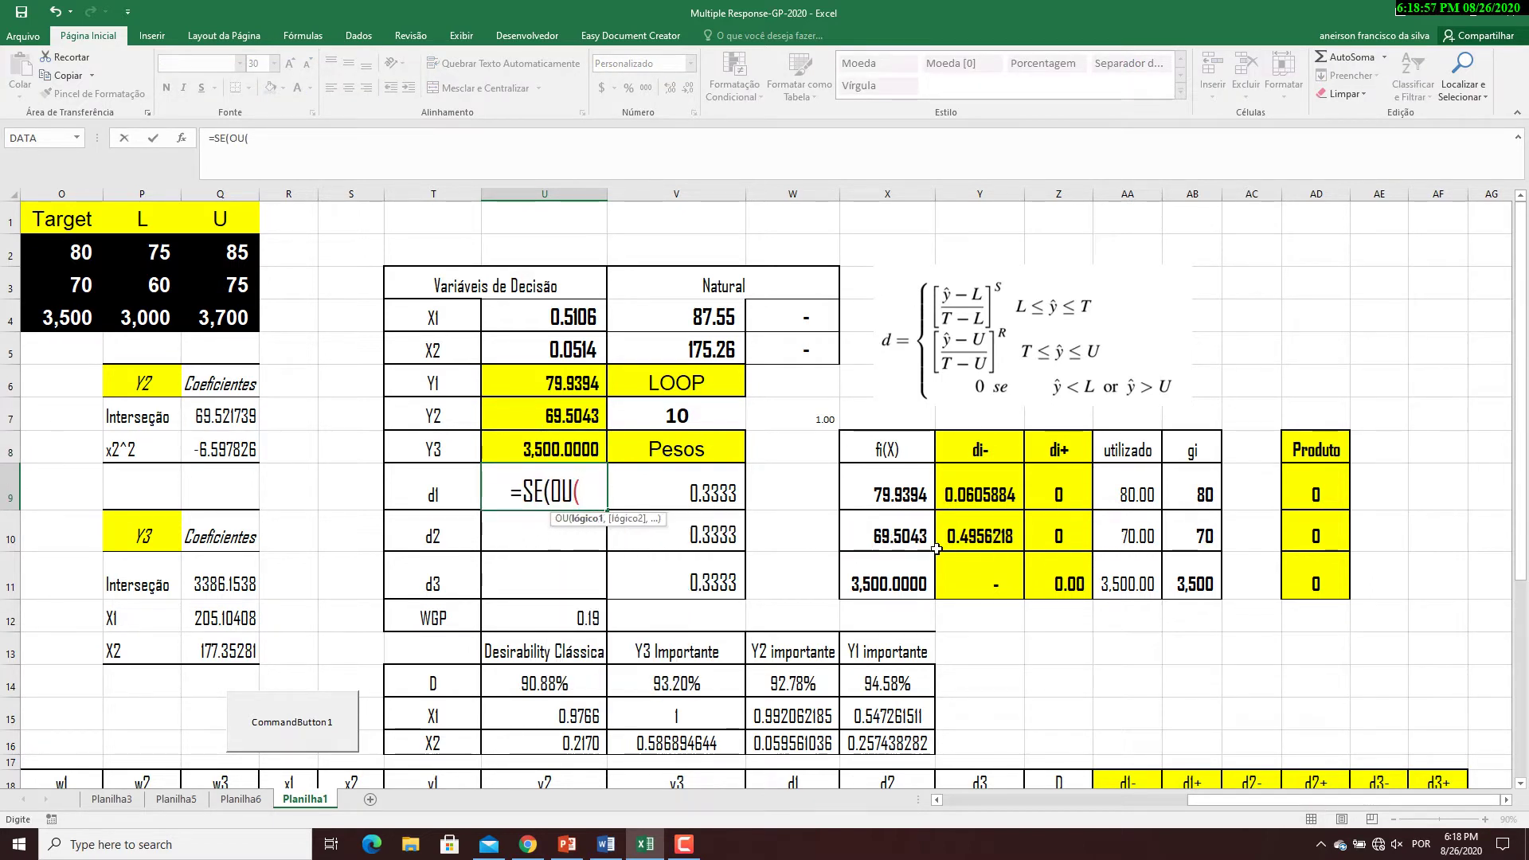
left_click(535, 382)
type("<")
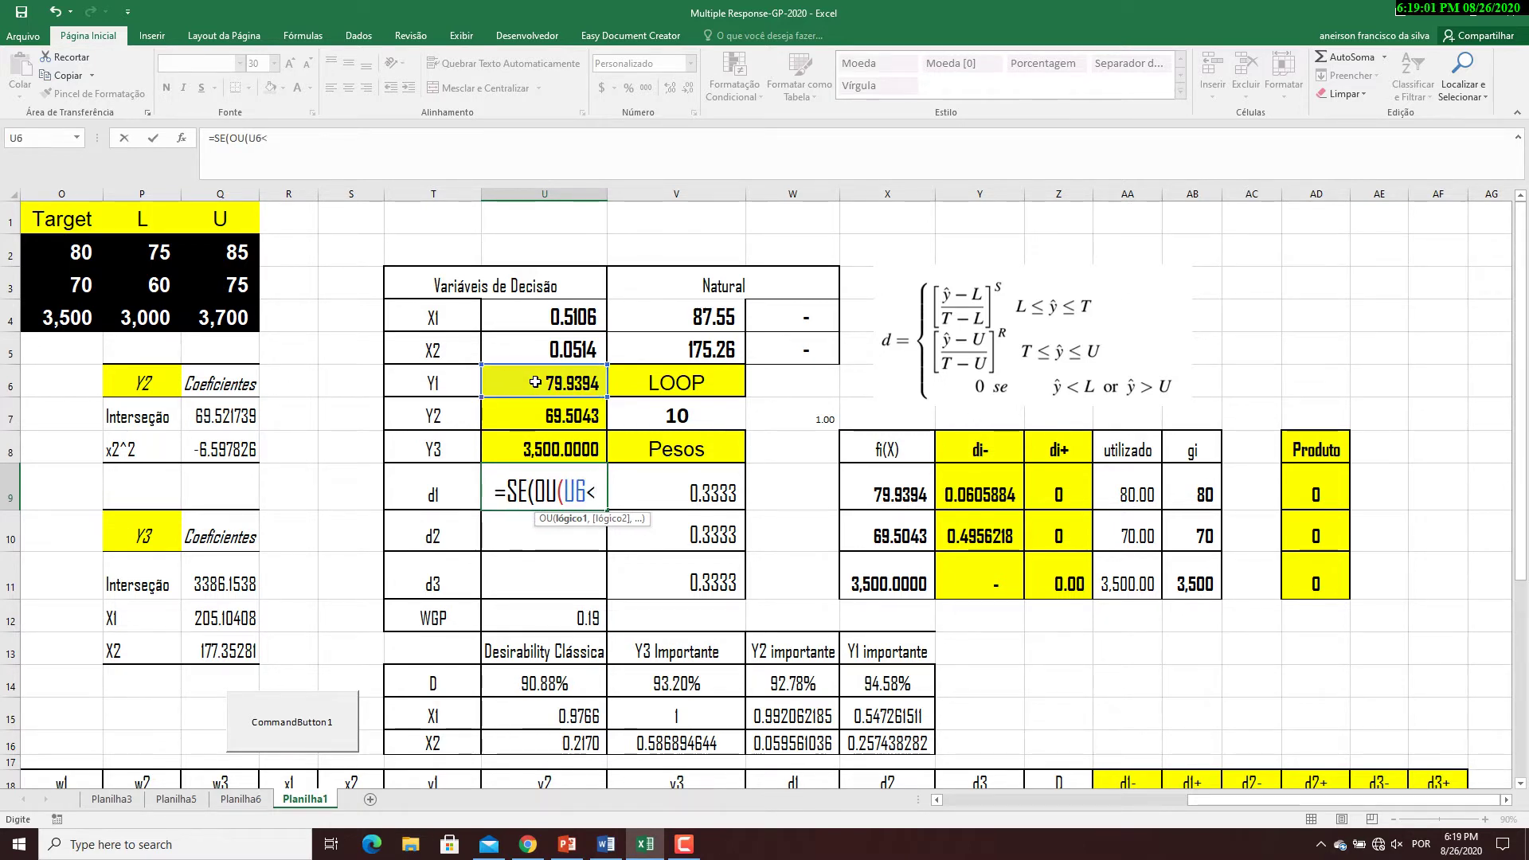
type("=")
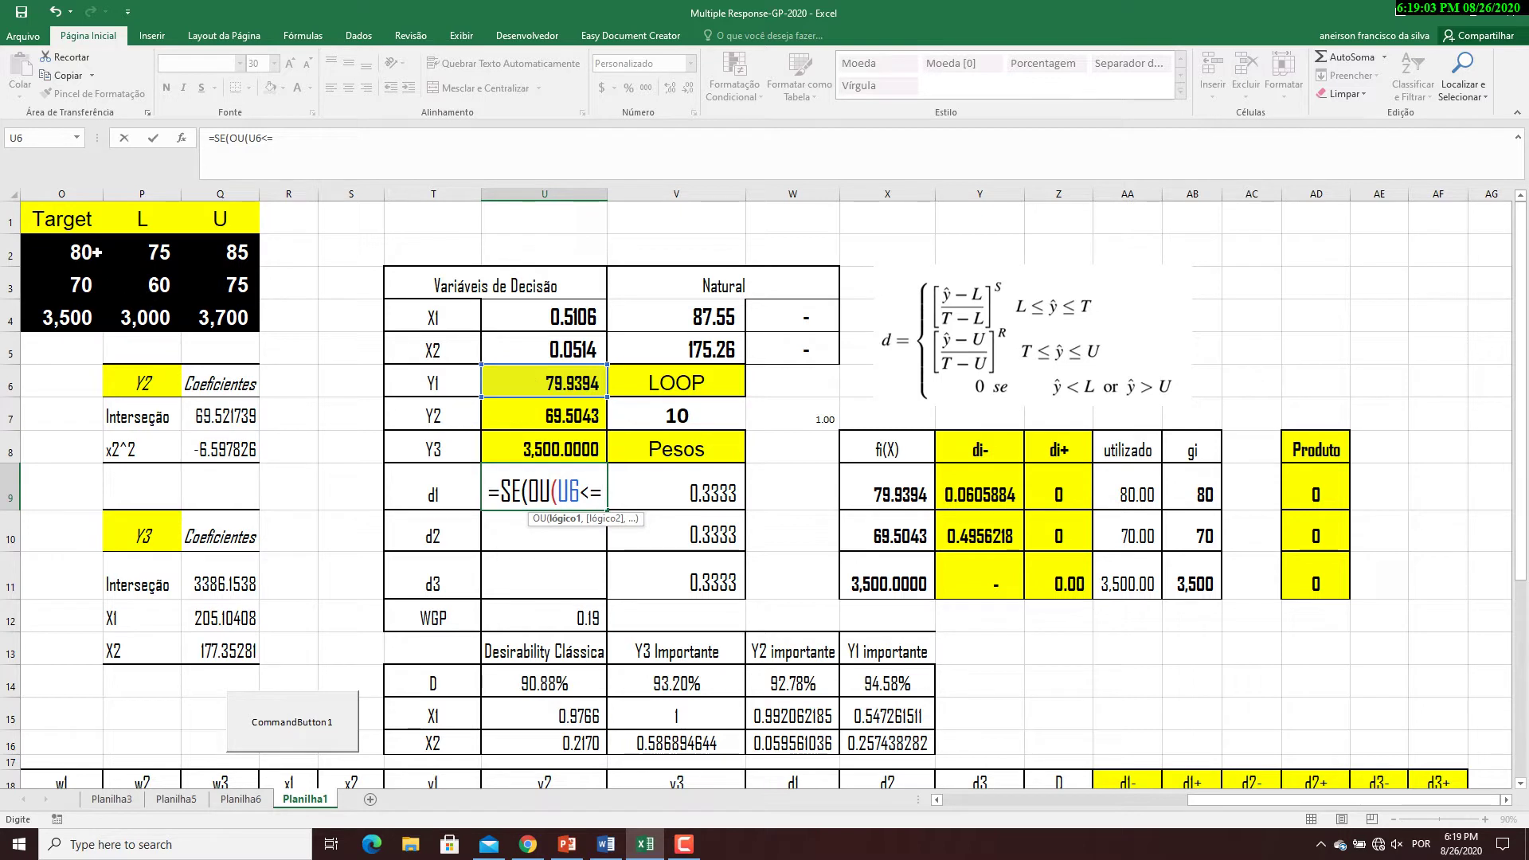
left_click(84, 252)
type(",")
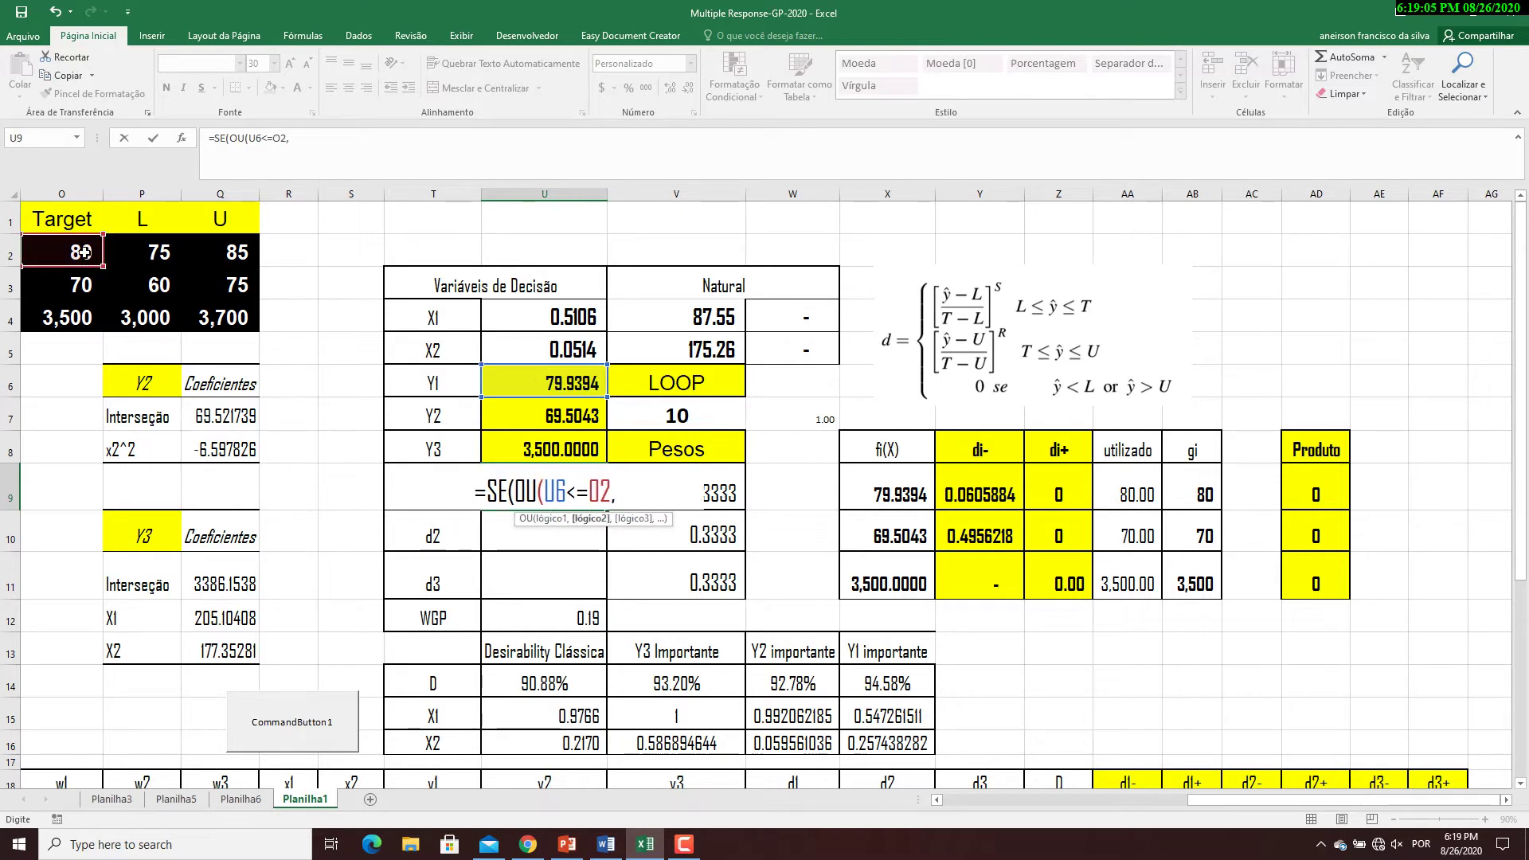
left_click(557, 385)
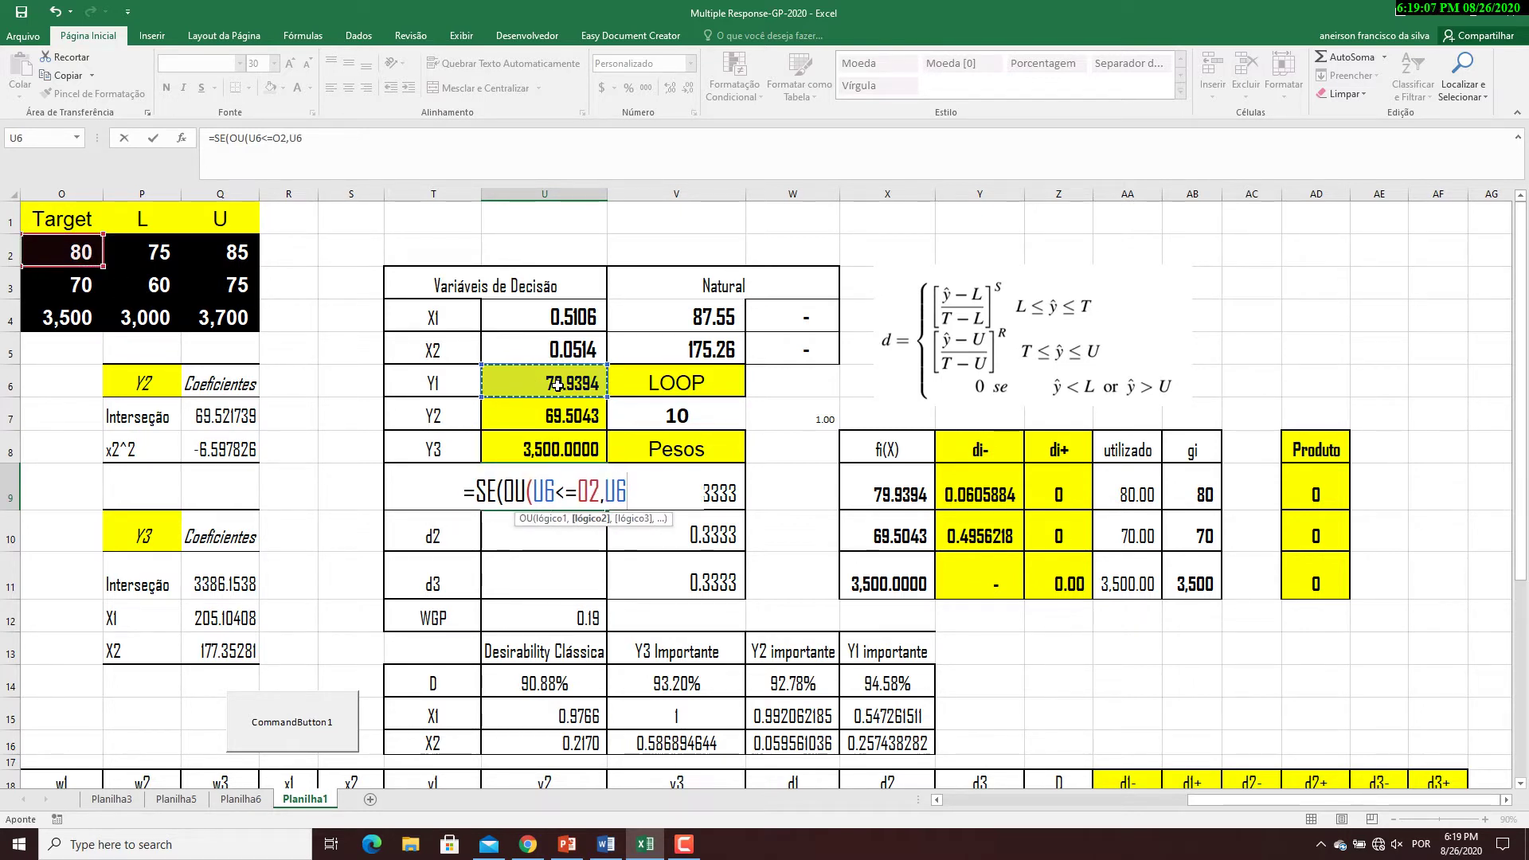
type(">=")
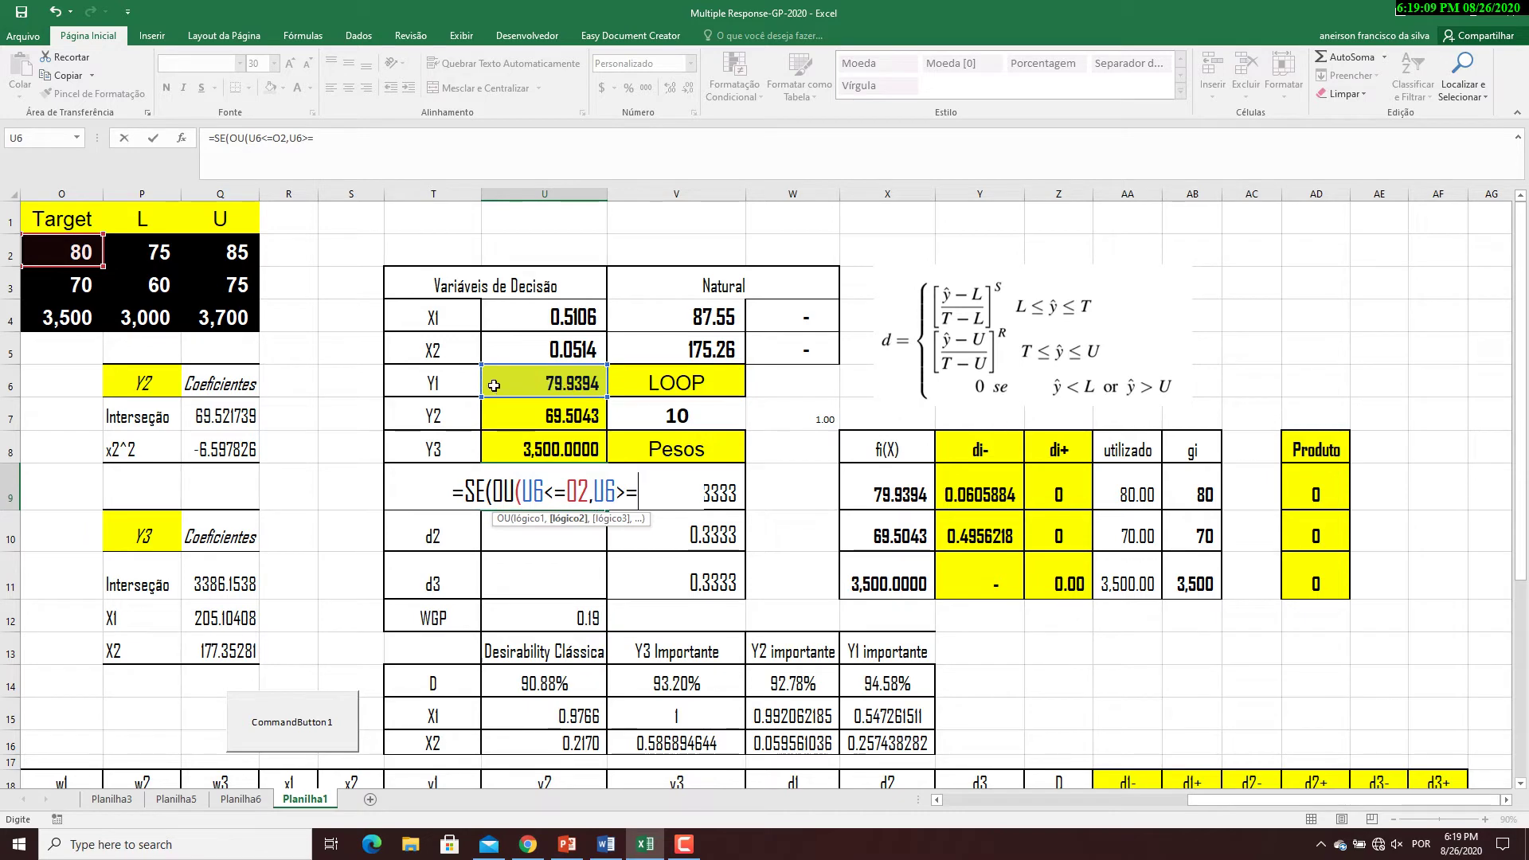
left_click(163, 251)
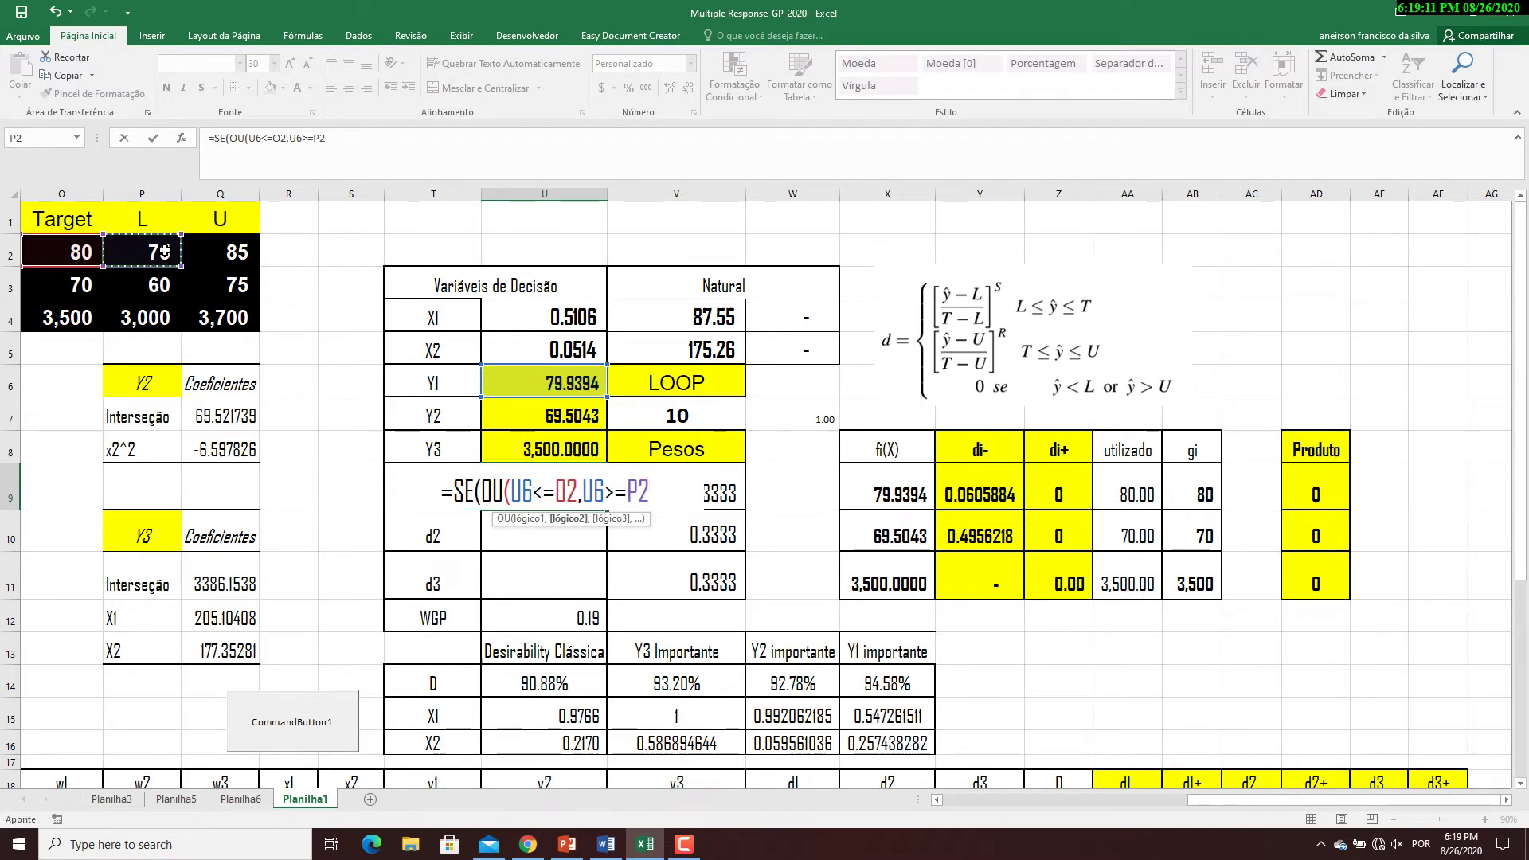
type("),(")
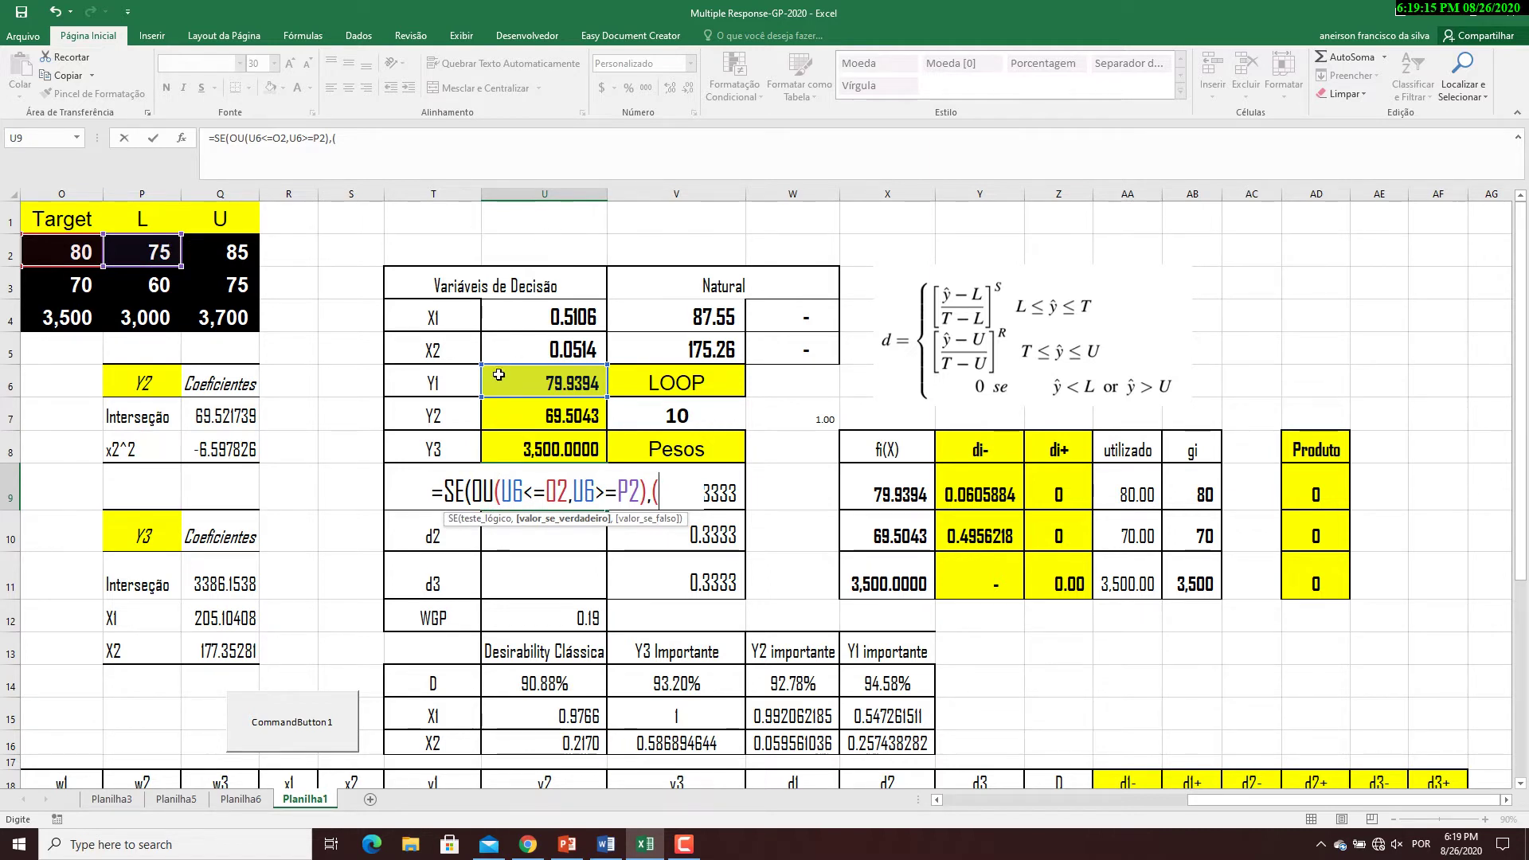
- Add (U6-P2)/(O2-P2) as the d1 formula's true value and open a nested SE(OU( as its false value
left_click(527, 382)
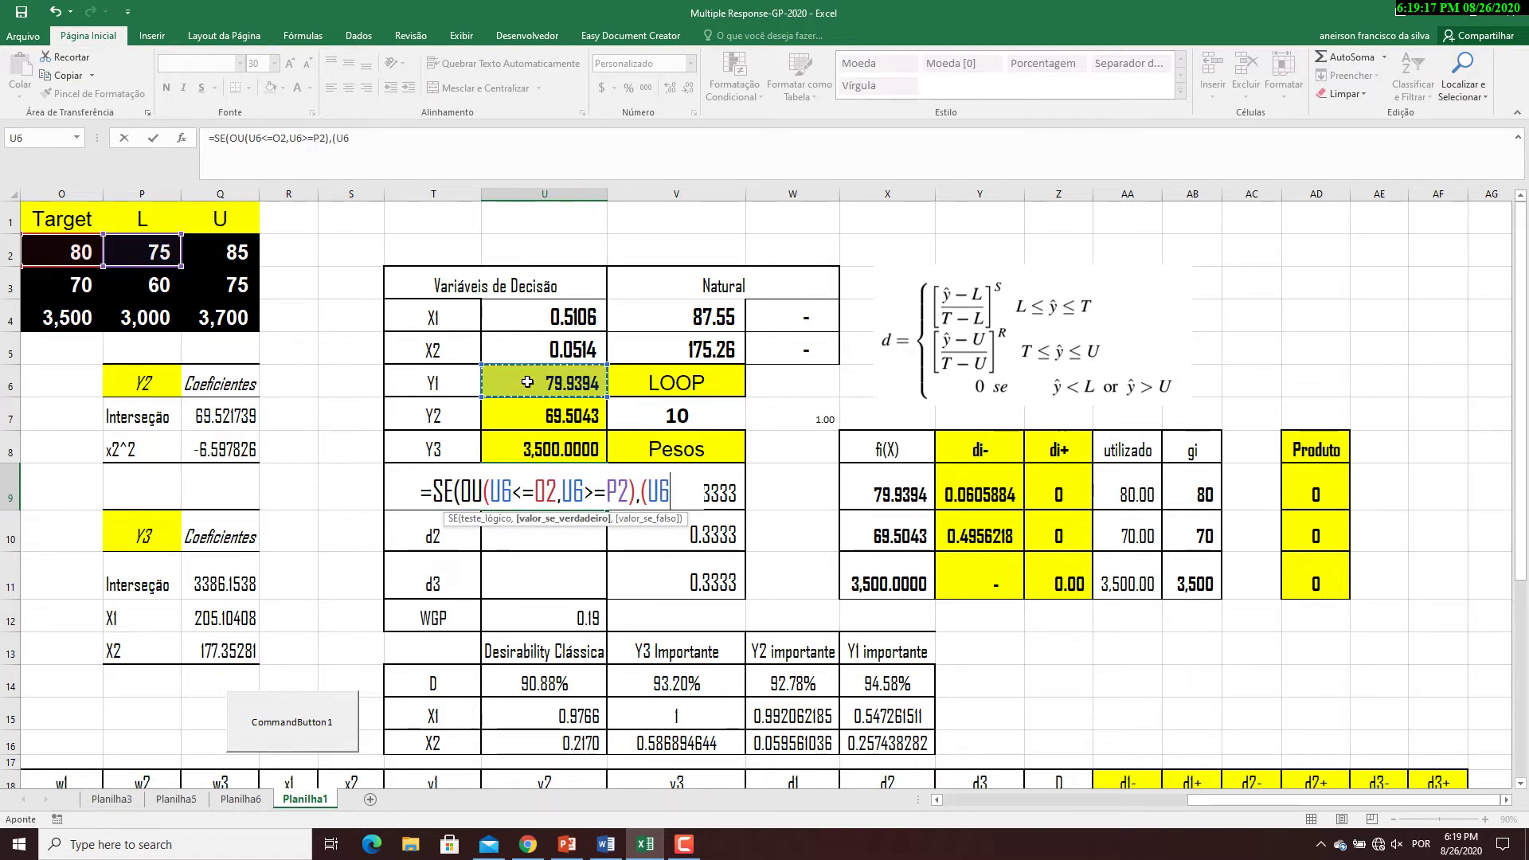
type("-")
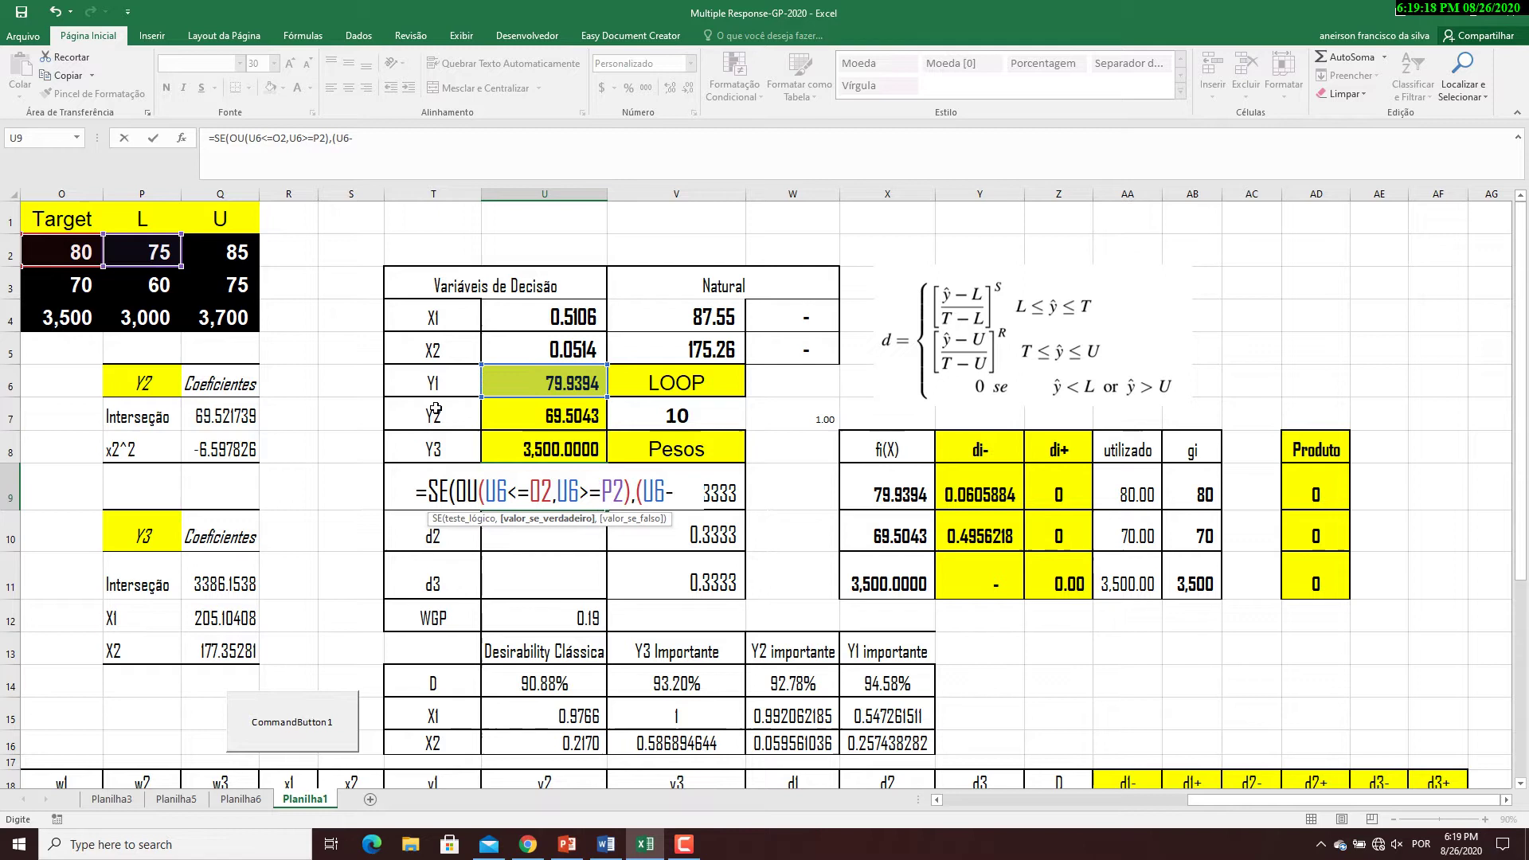
left_click(138, 252)
type(")/")
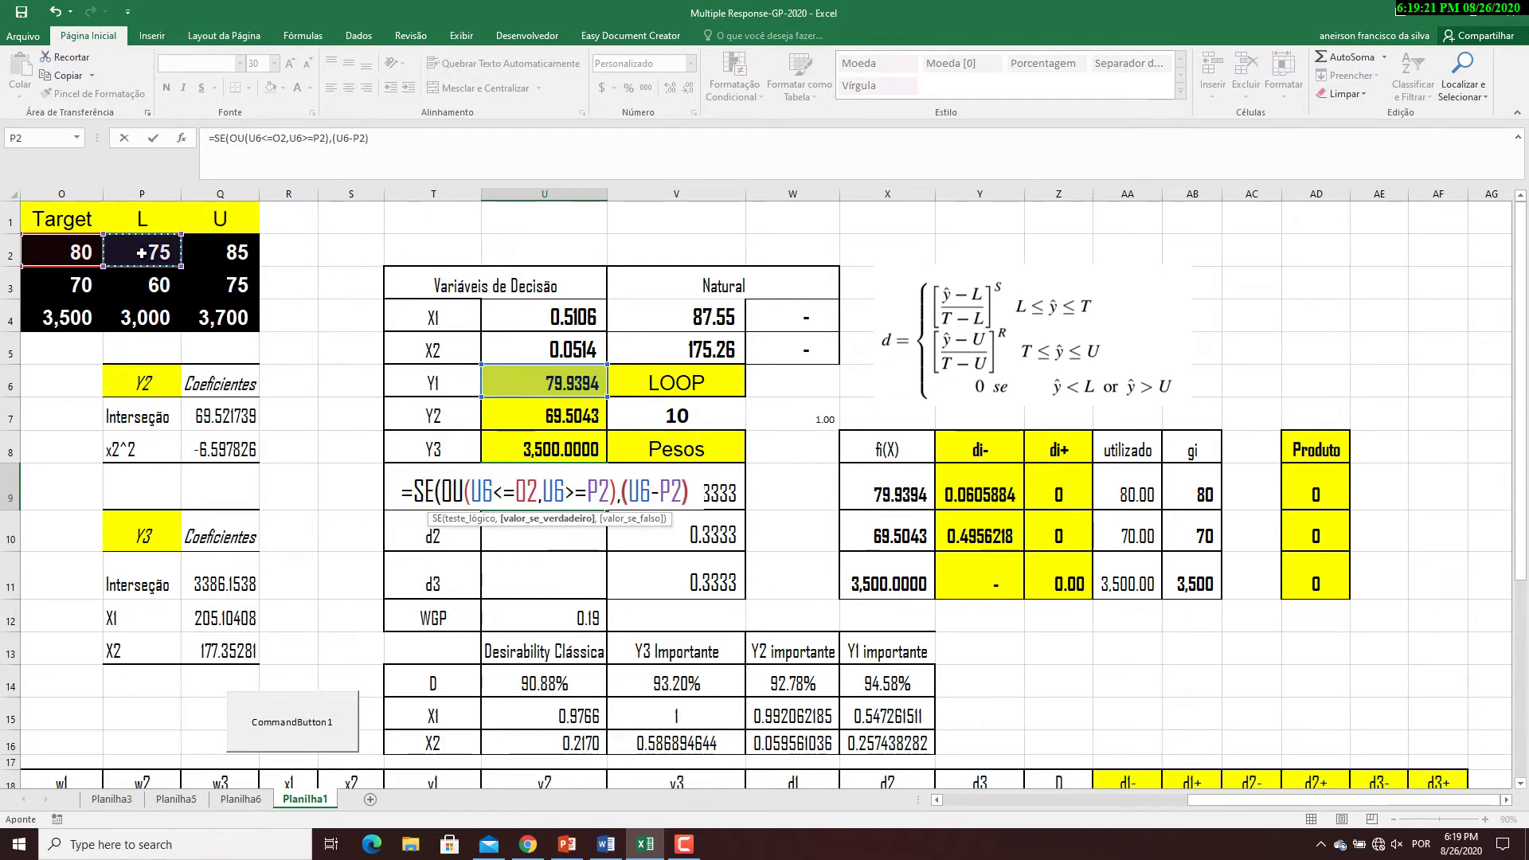
type("(")
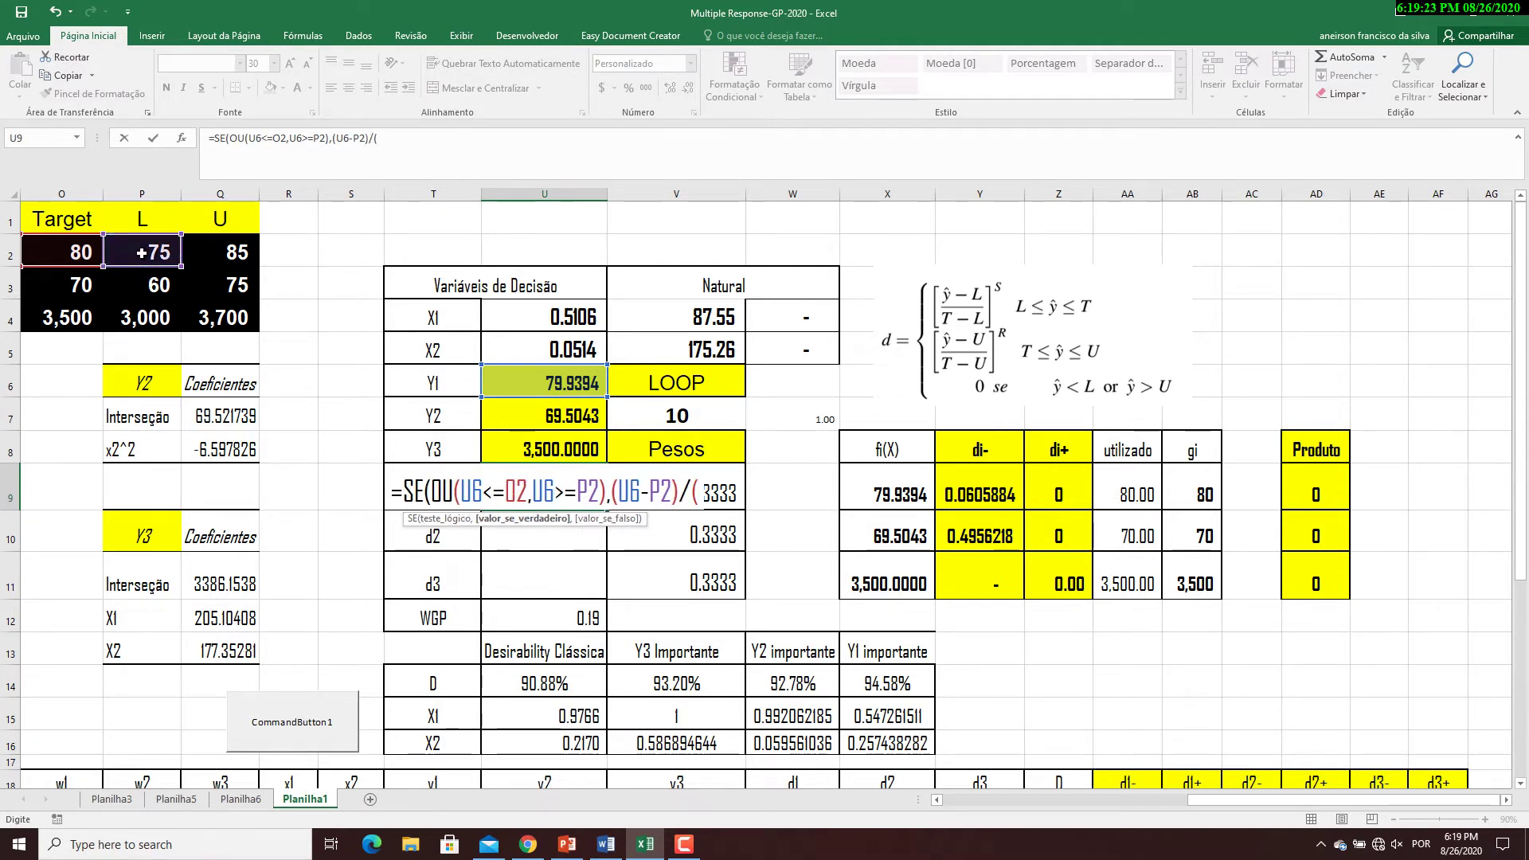
left_click(65, 257)
type("-")
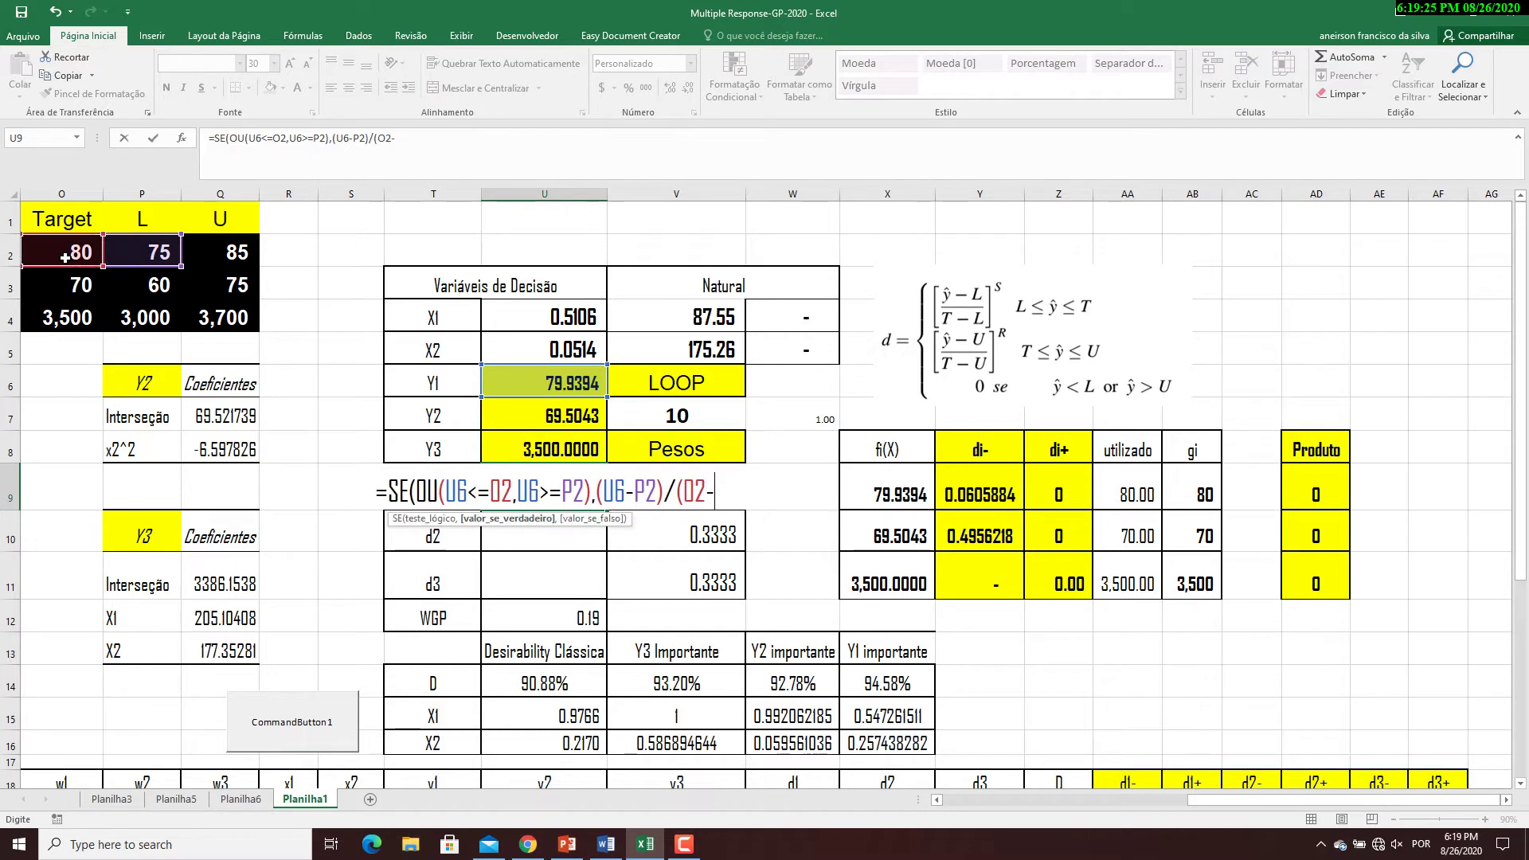
left_click(136, 252)
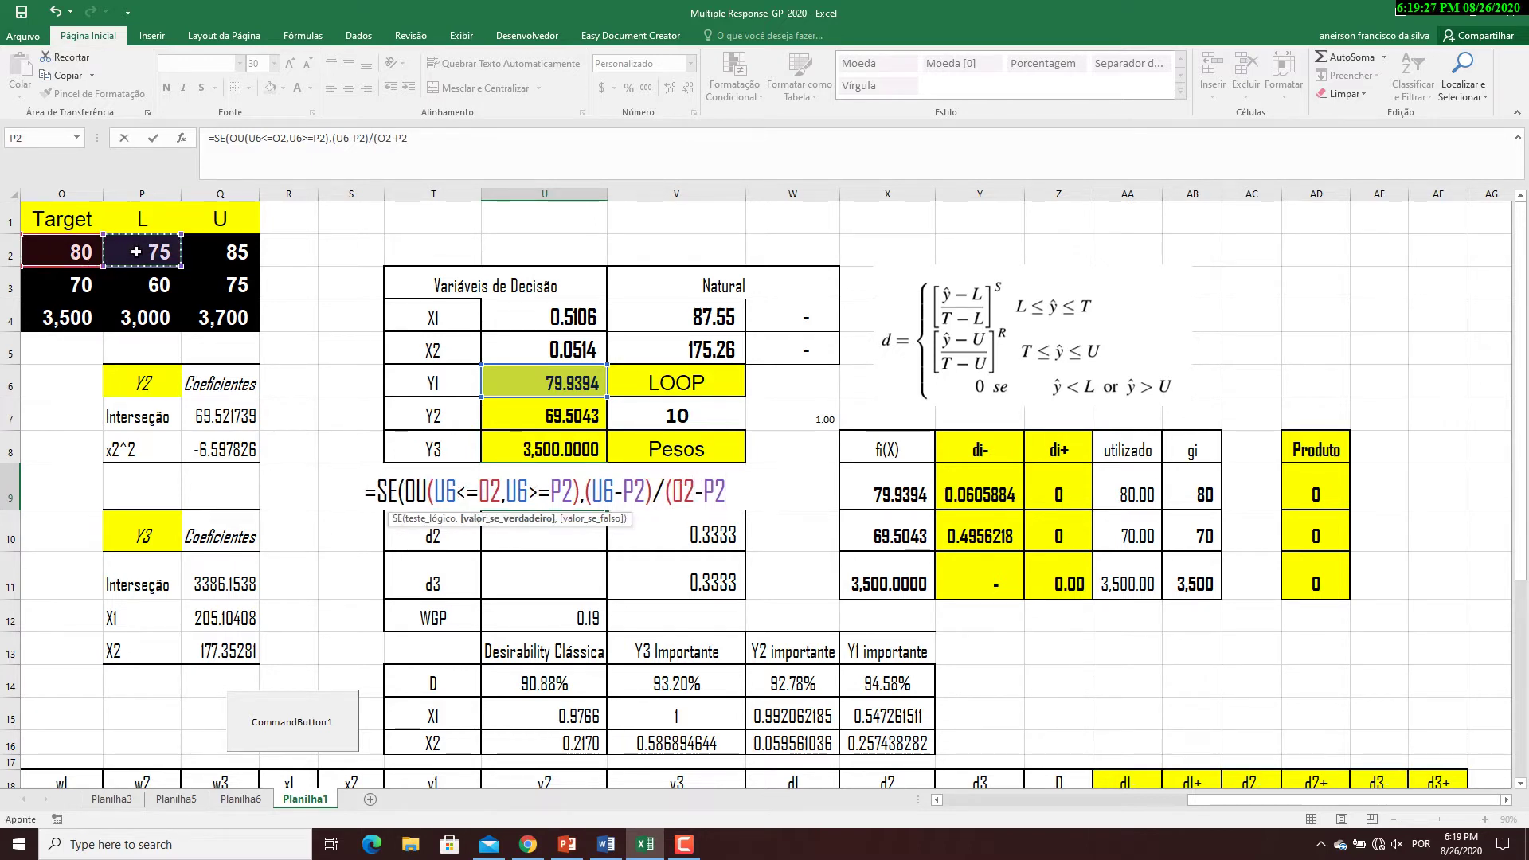
type("),SE(OU(")
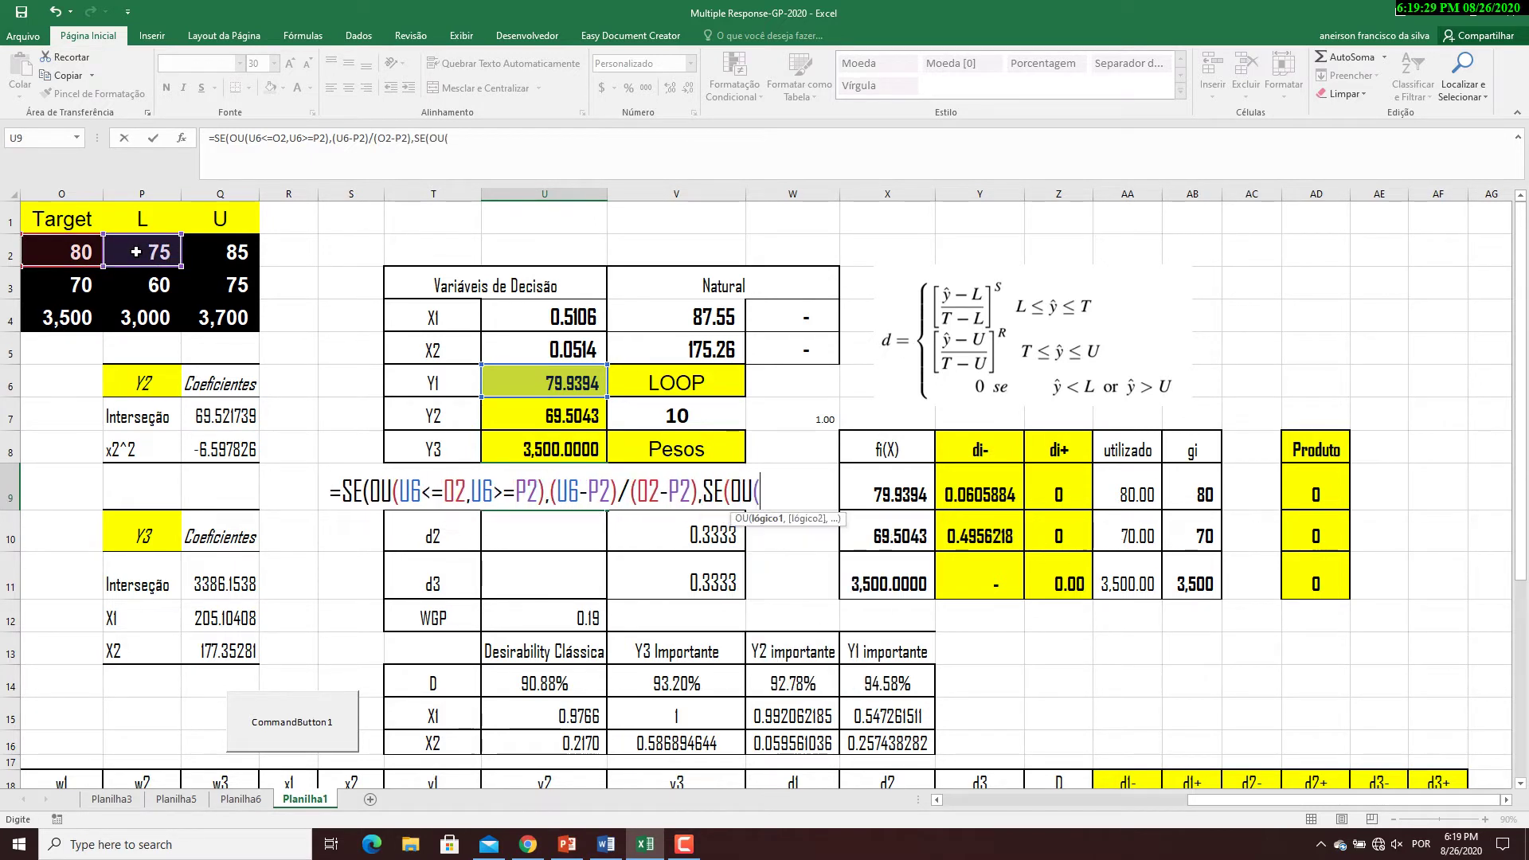
- Complete the nested OU test in the d1 formula with the conditions U6<=Q2 and U6>=O2
left_click(543, 383)
type("<=")
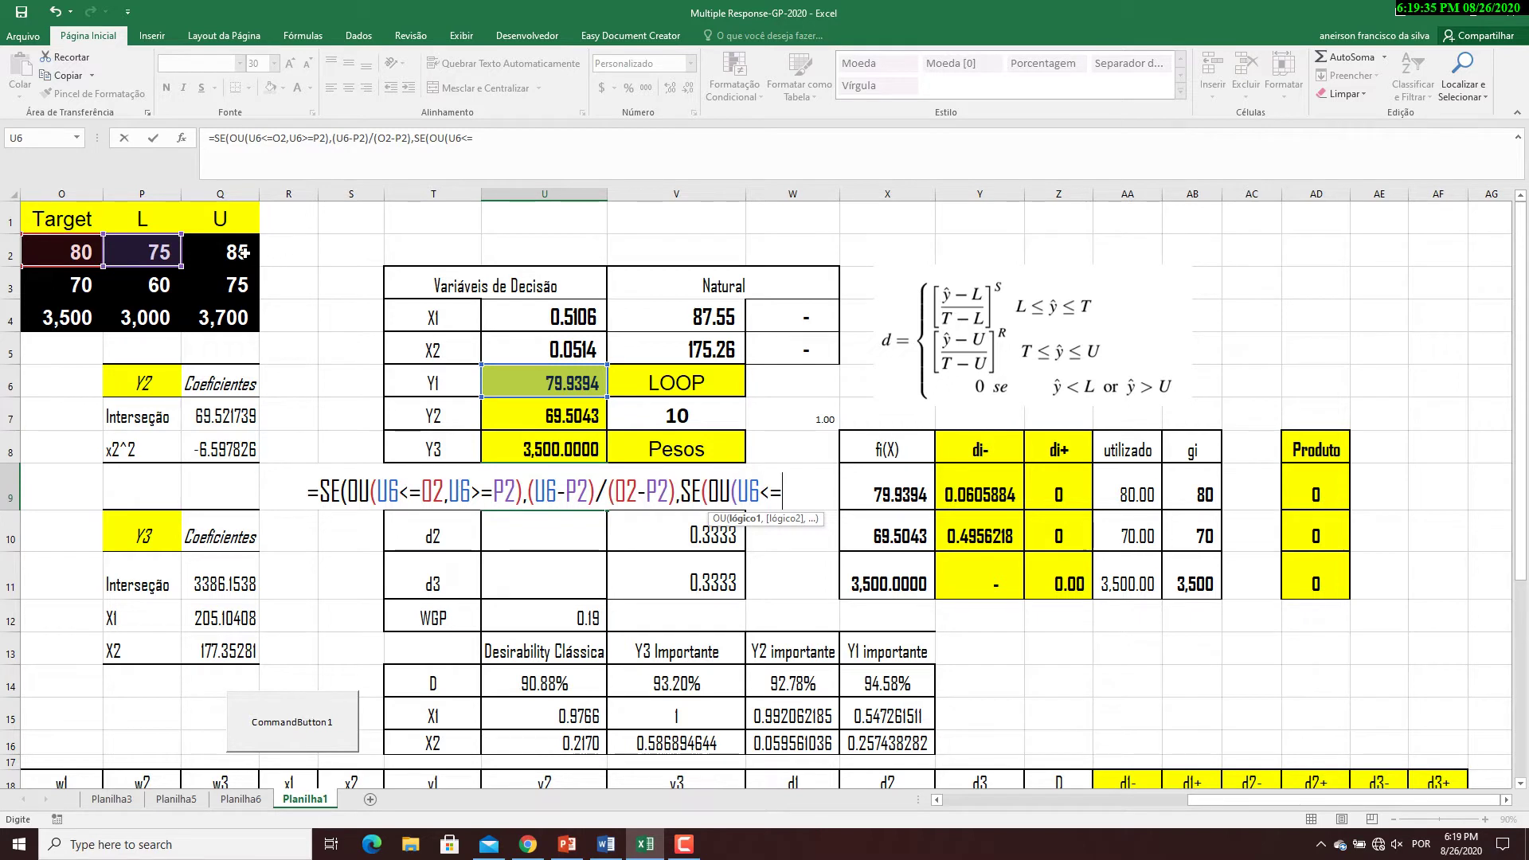
left_click(243, 252)
type(",")
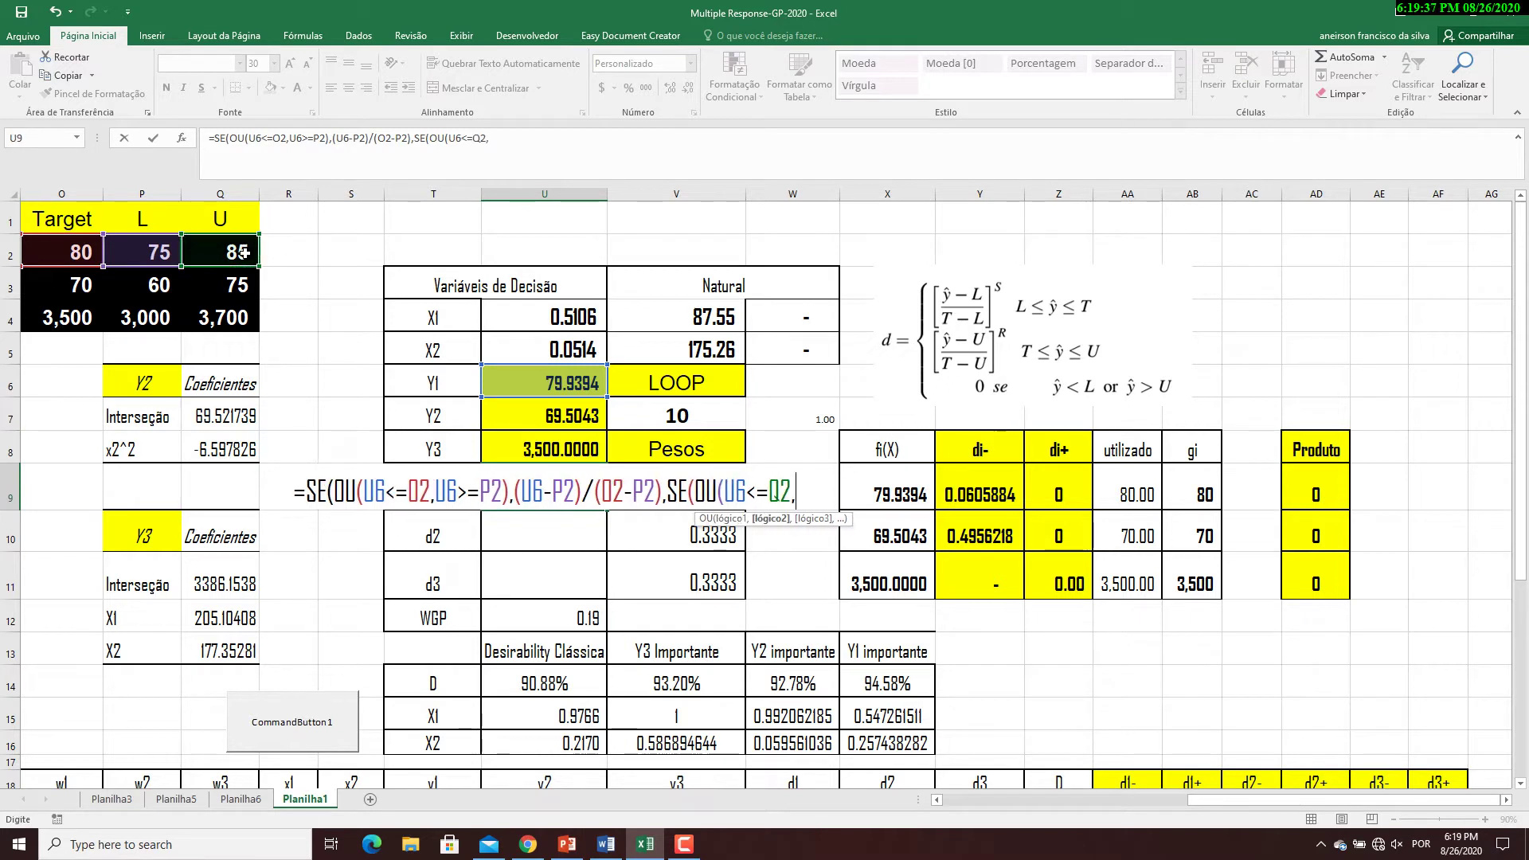
left_click(510, 388)
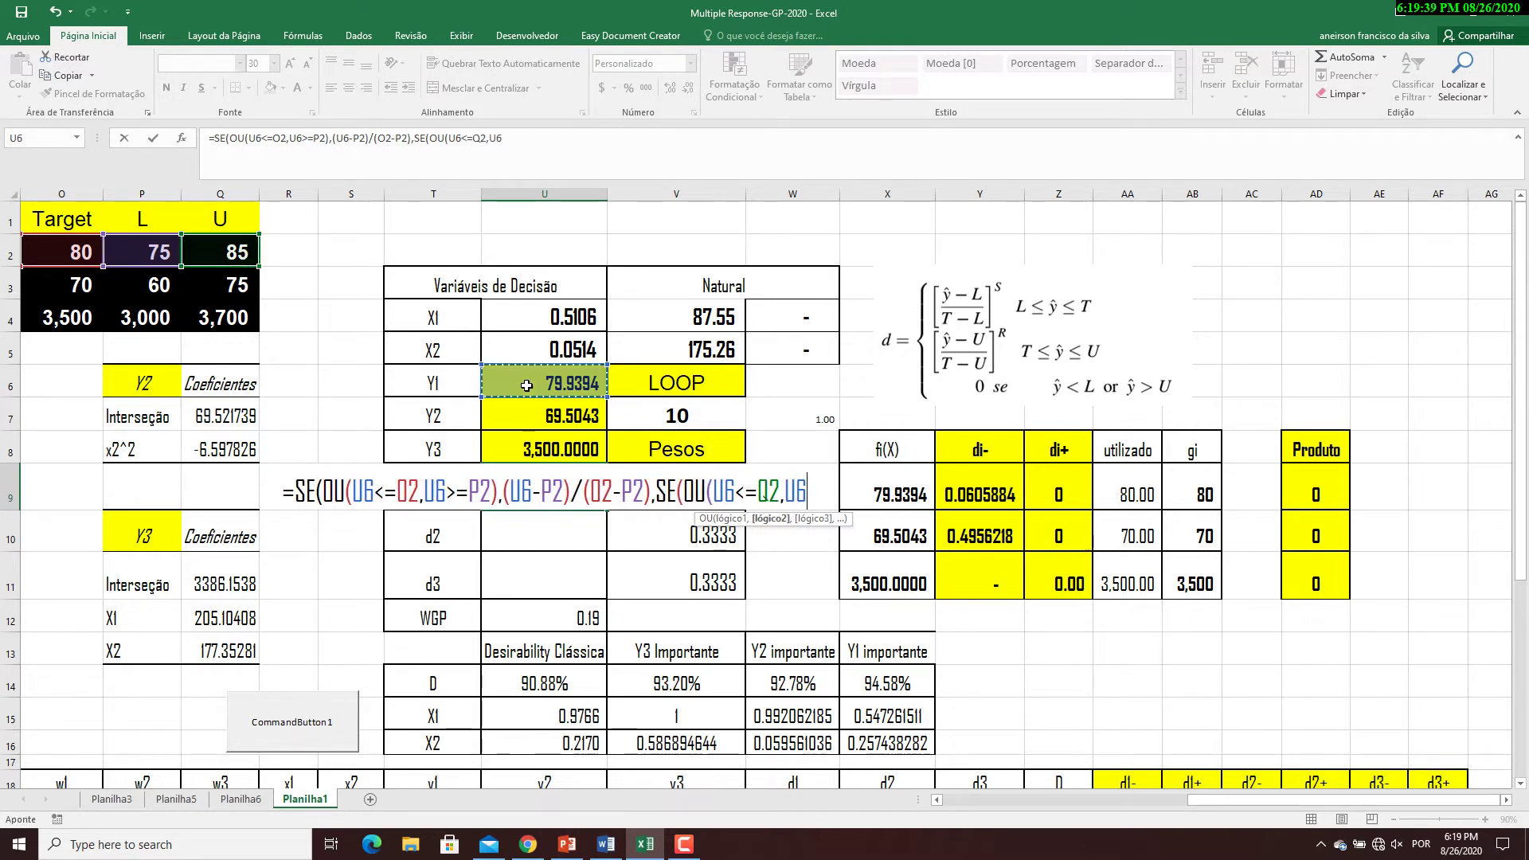
type(">=")
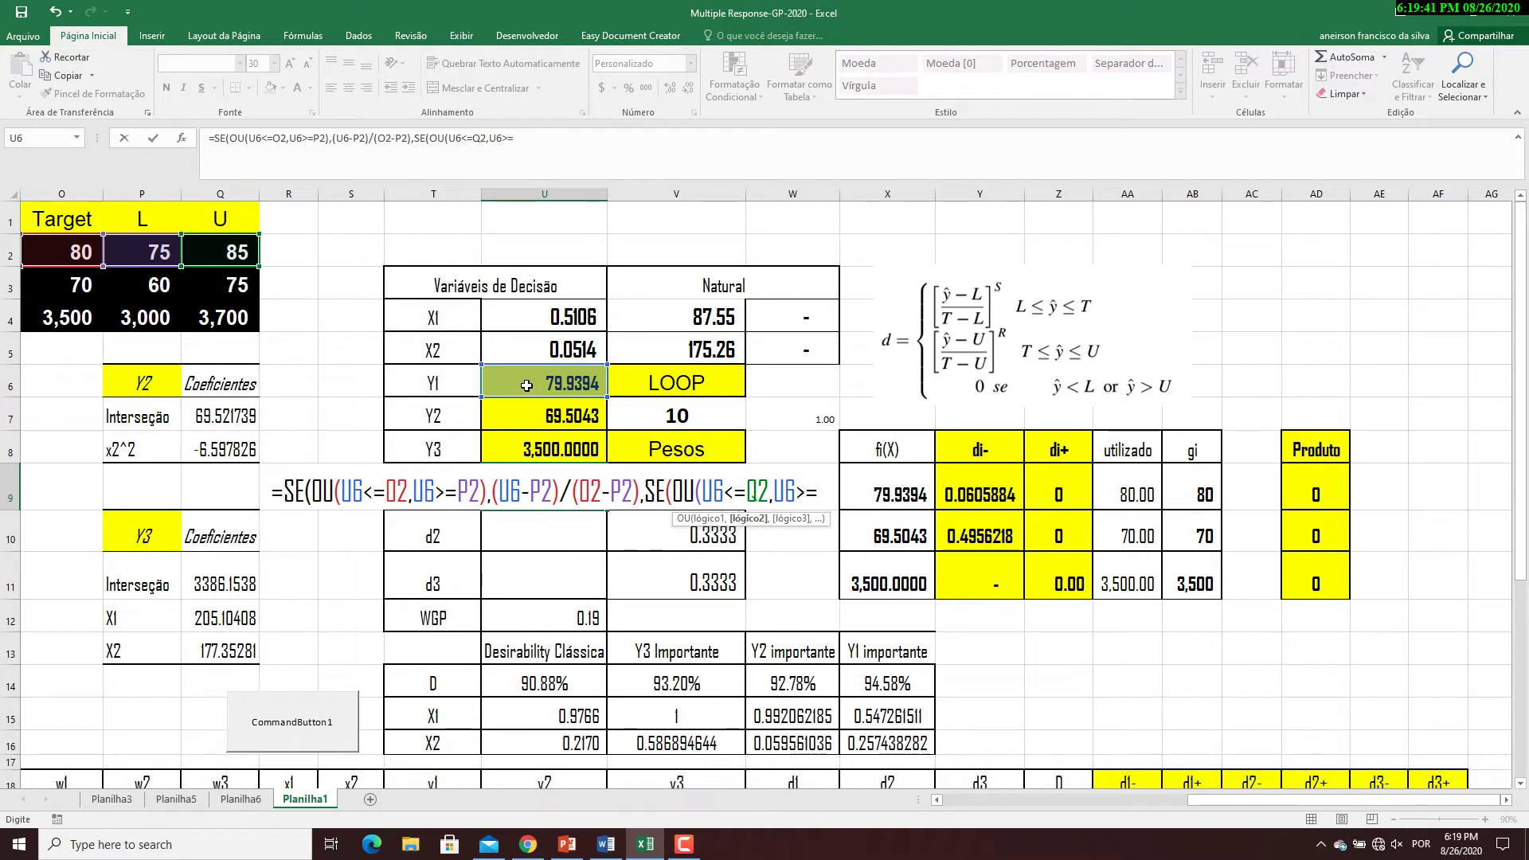
left_click(72, 253)
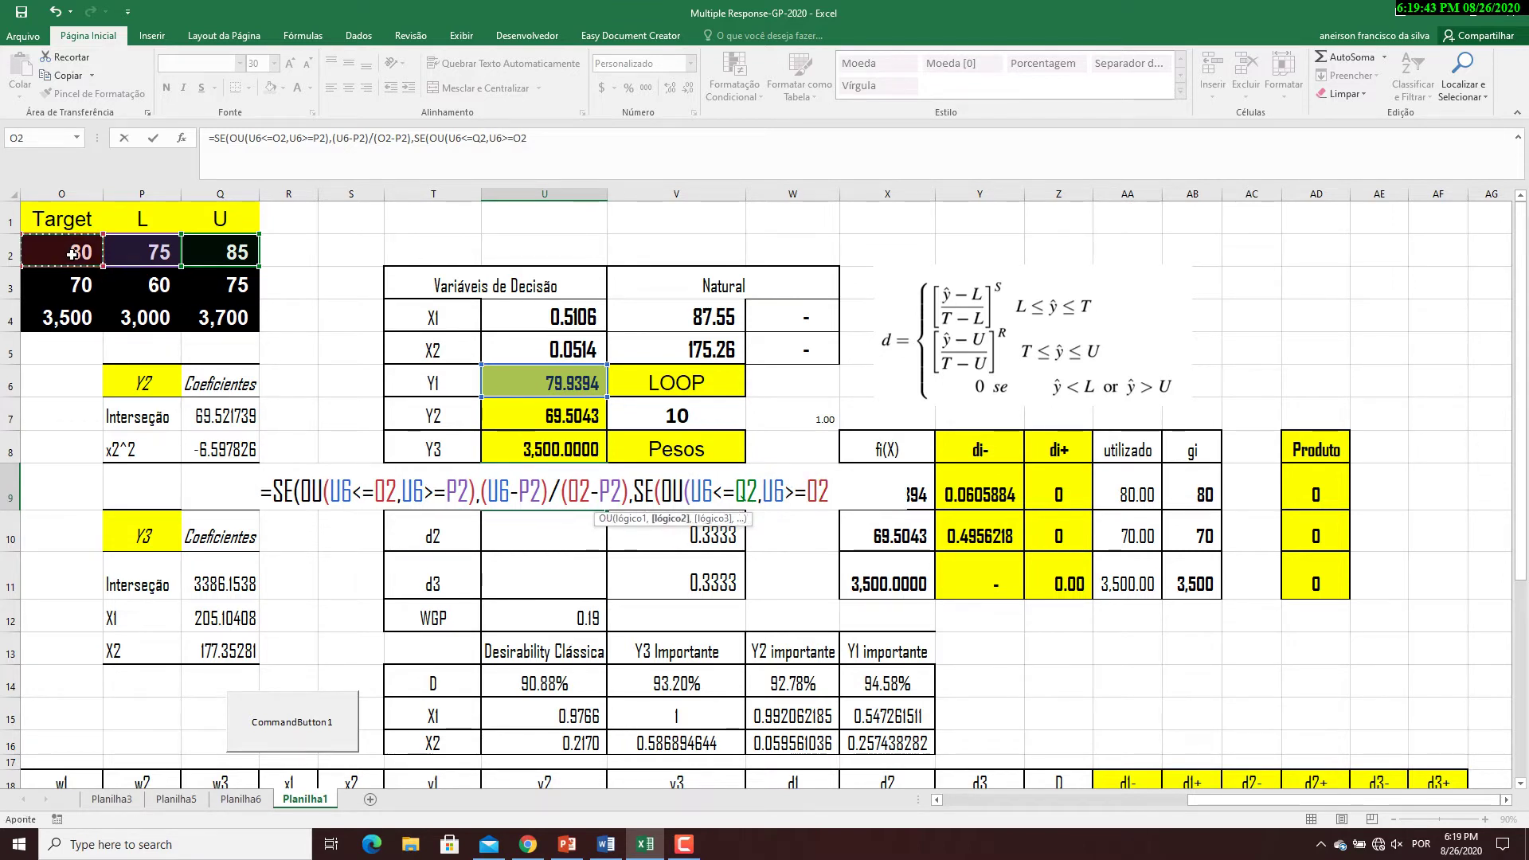
type("),(")
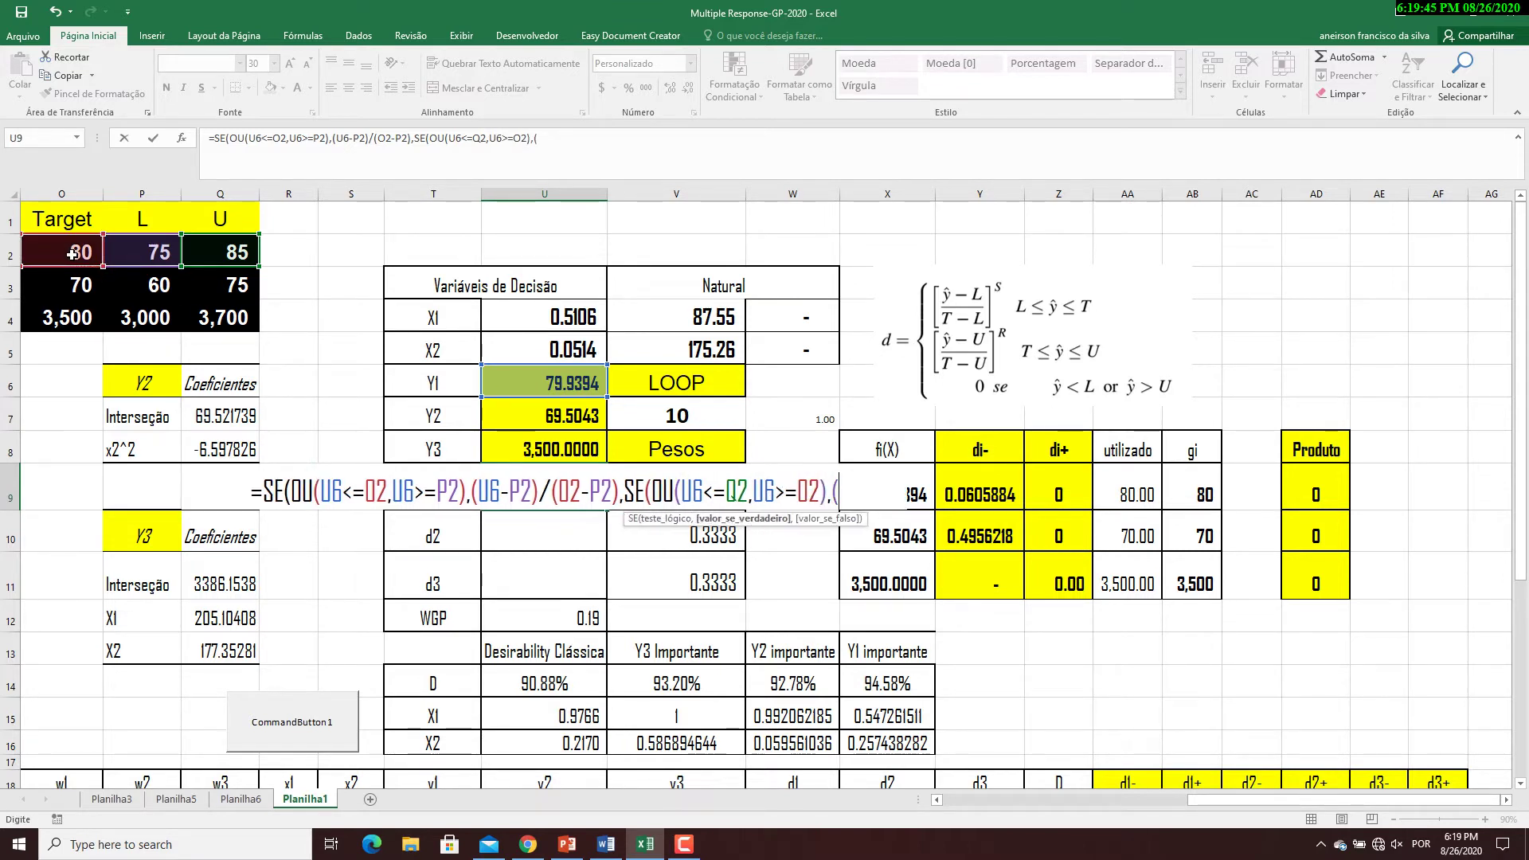
- Add (U6-Q2)/(O2-Q2) as the second SE's true value in the d1 formula and open a third nested SE
left_click(532, 382)
type("-")
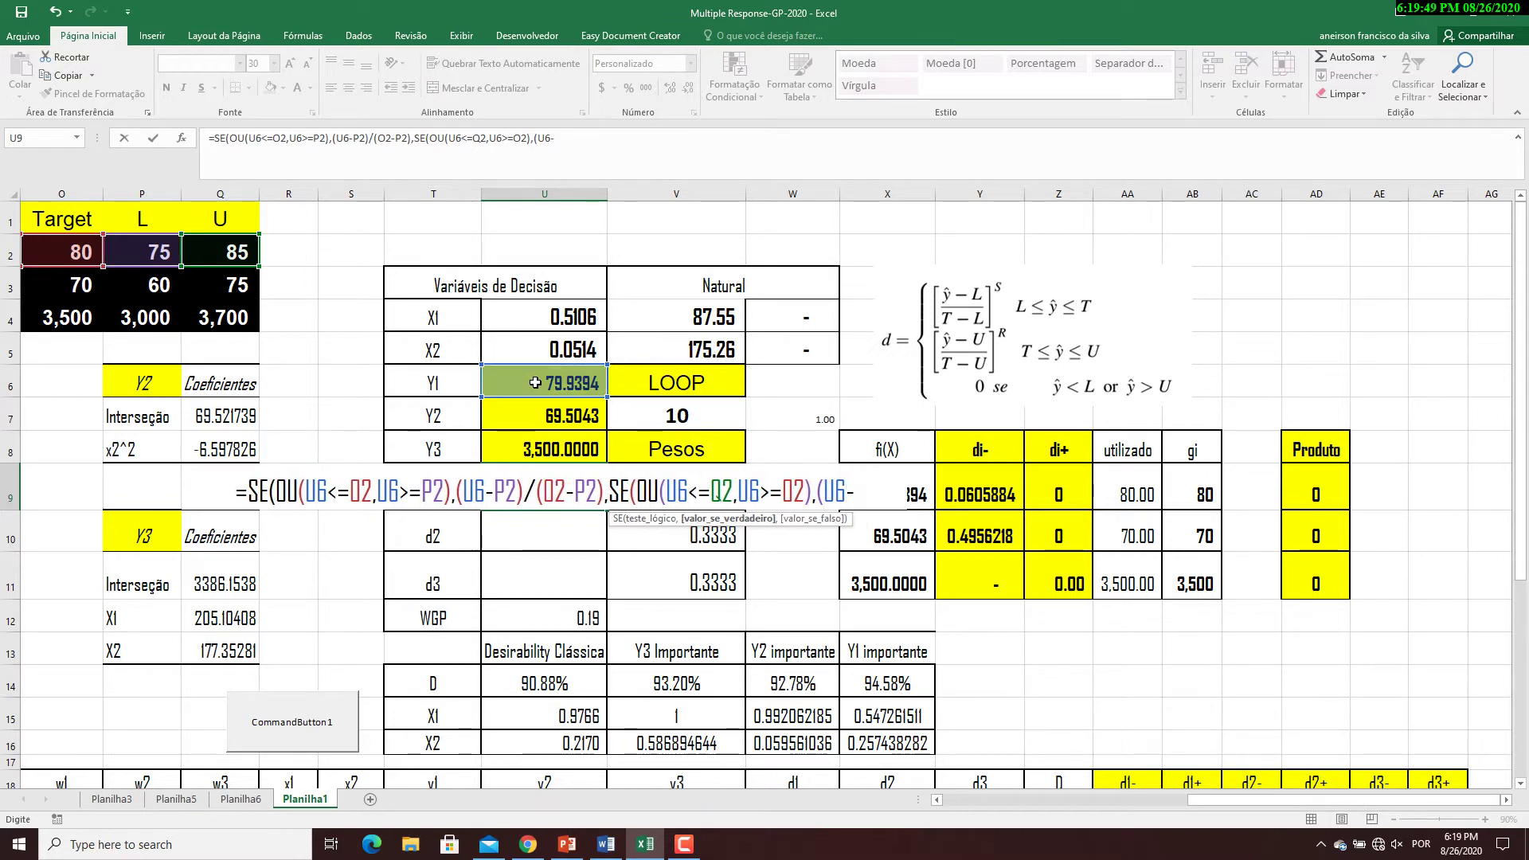
left_click(237, 251)
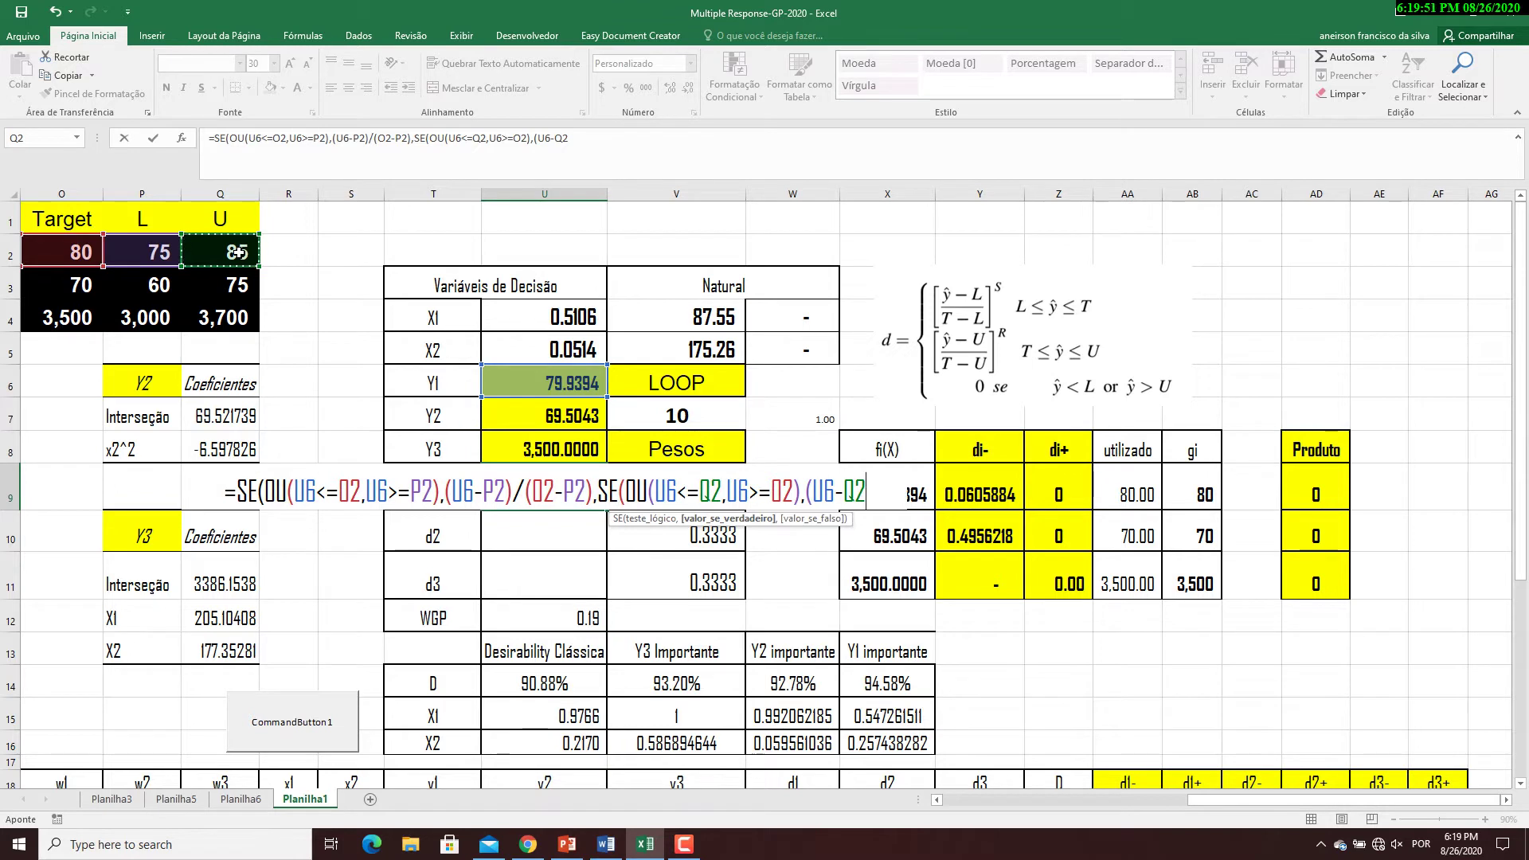
type(")/(")
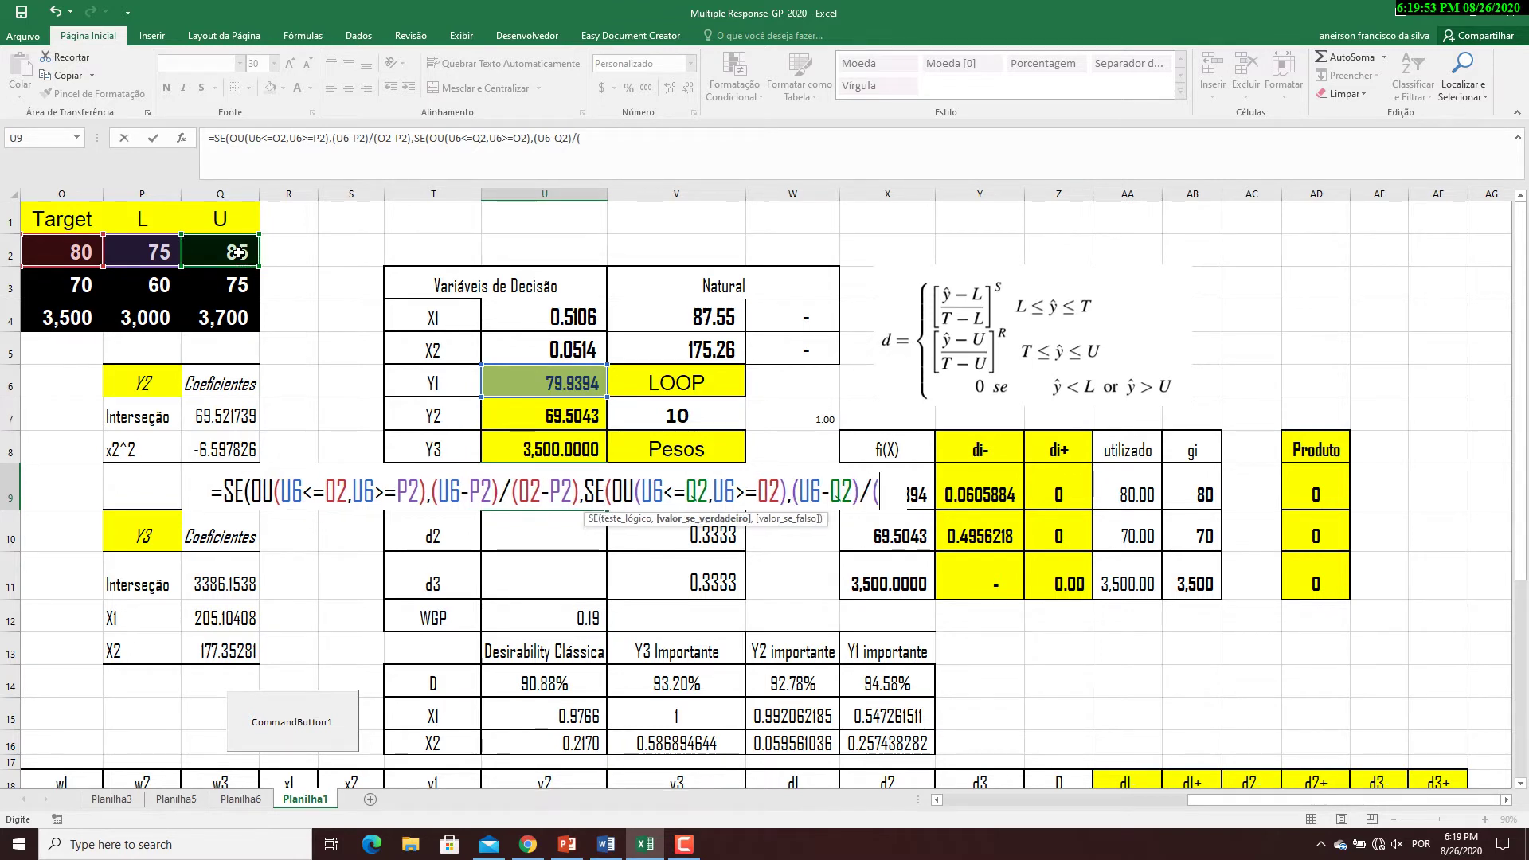
left_click(67, 250)
type("-")
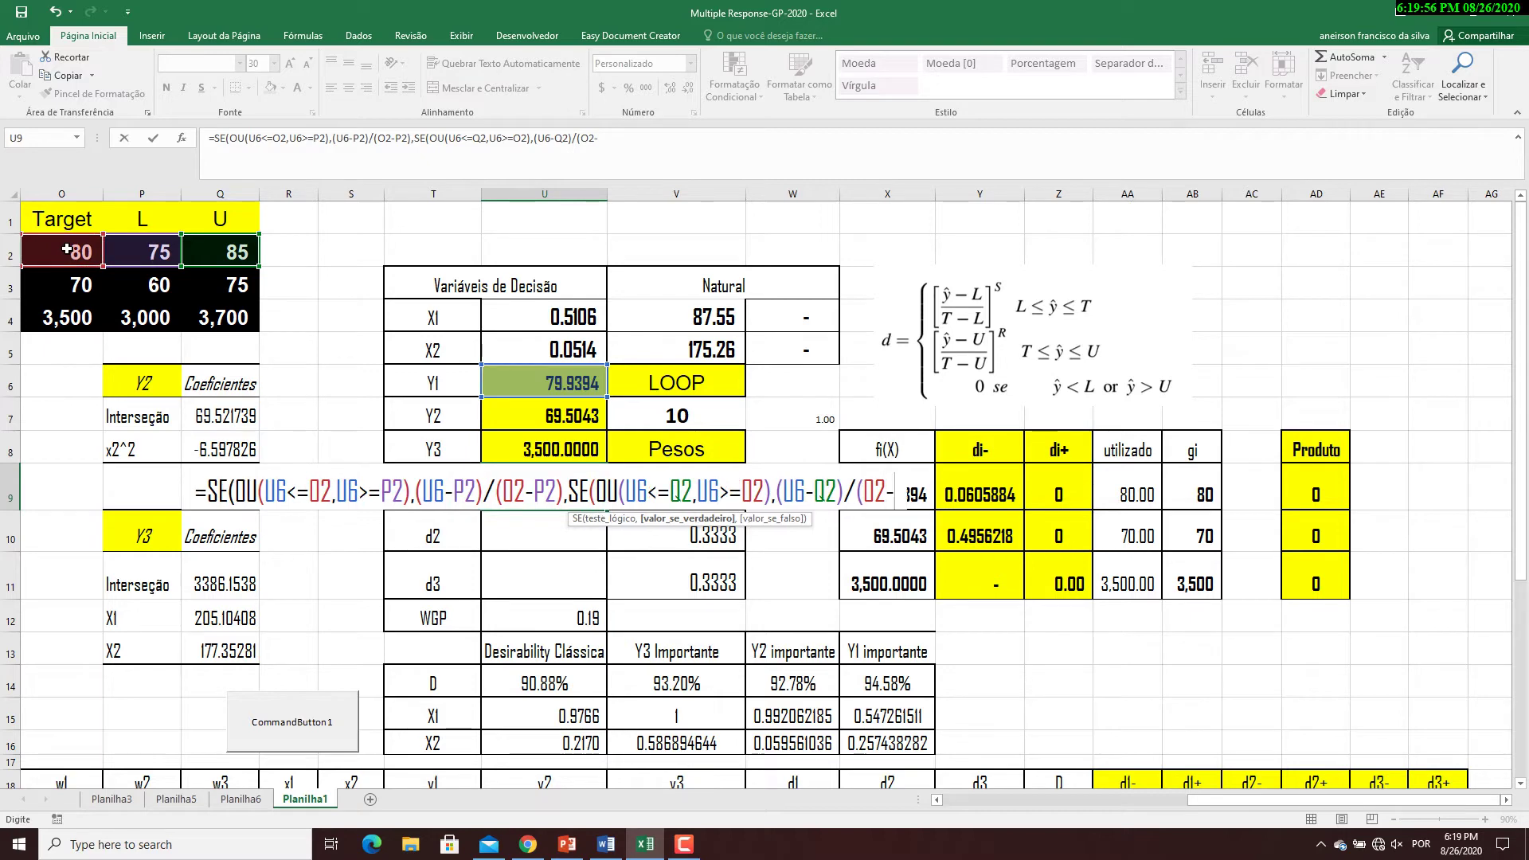
left_click(227, 251)
type("),SE(")
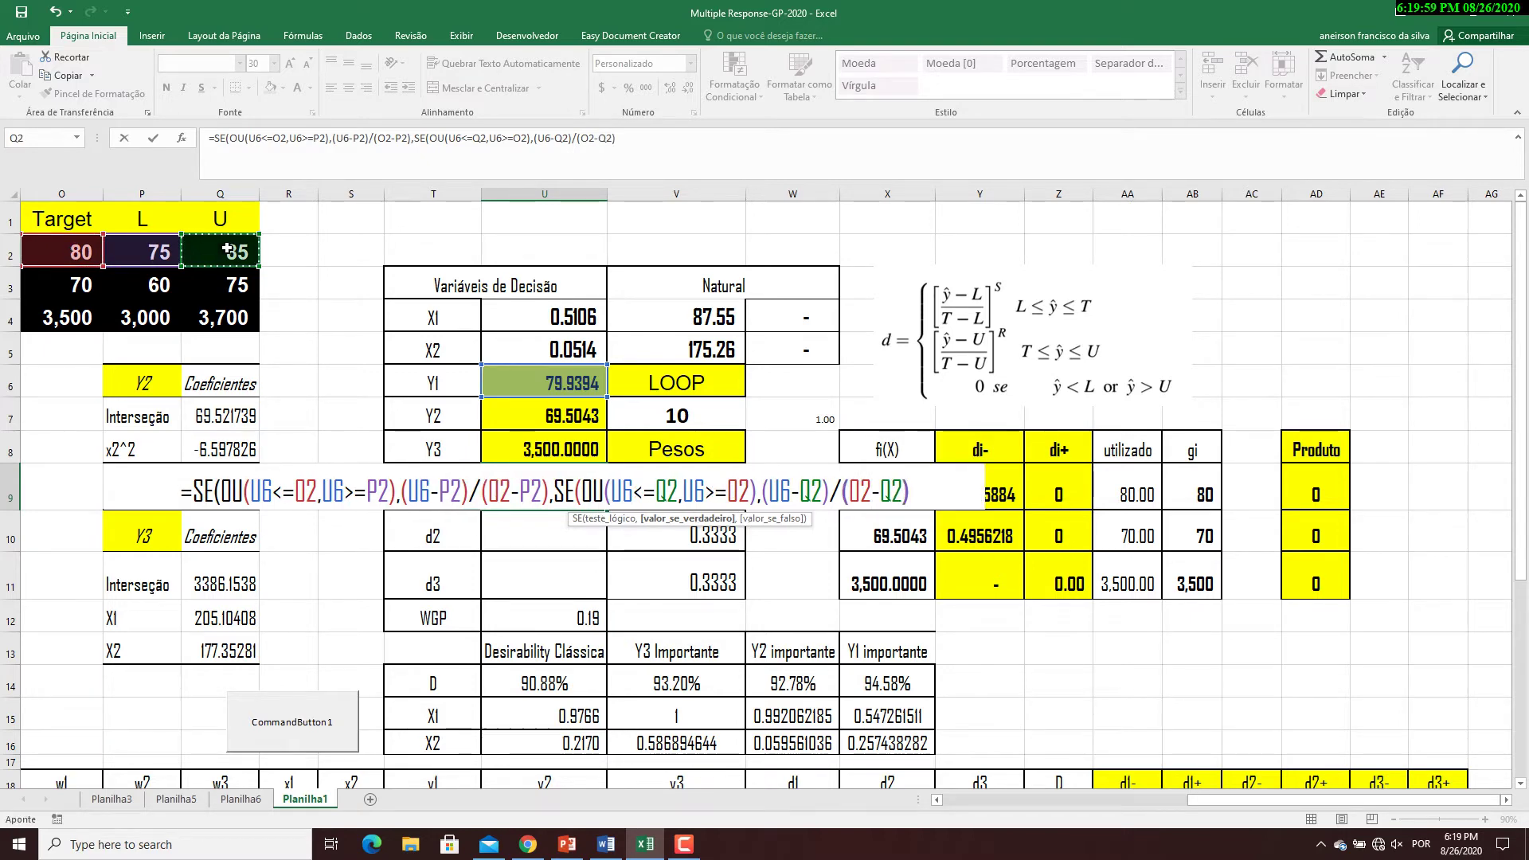
- Build the third SE's test in the d1 formula as OU(U6<P2,U6>Q2)
type("OU(")
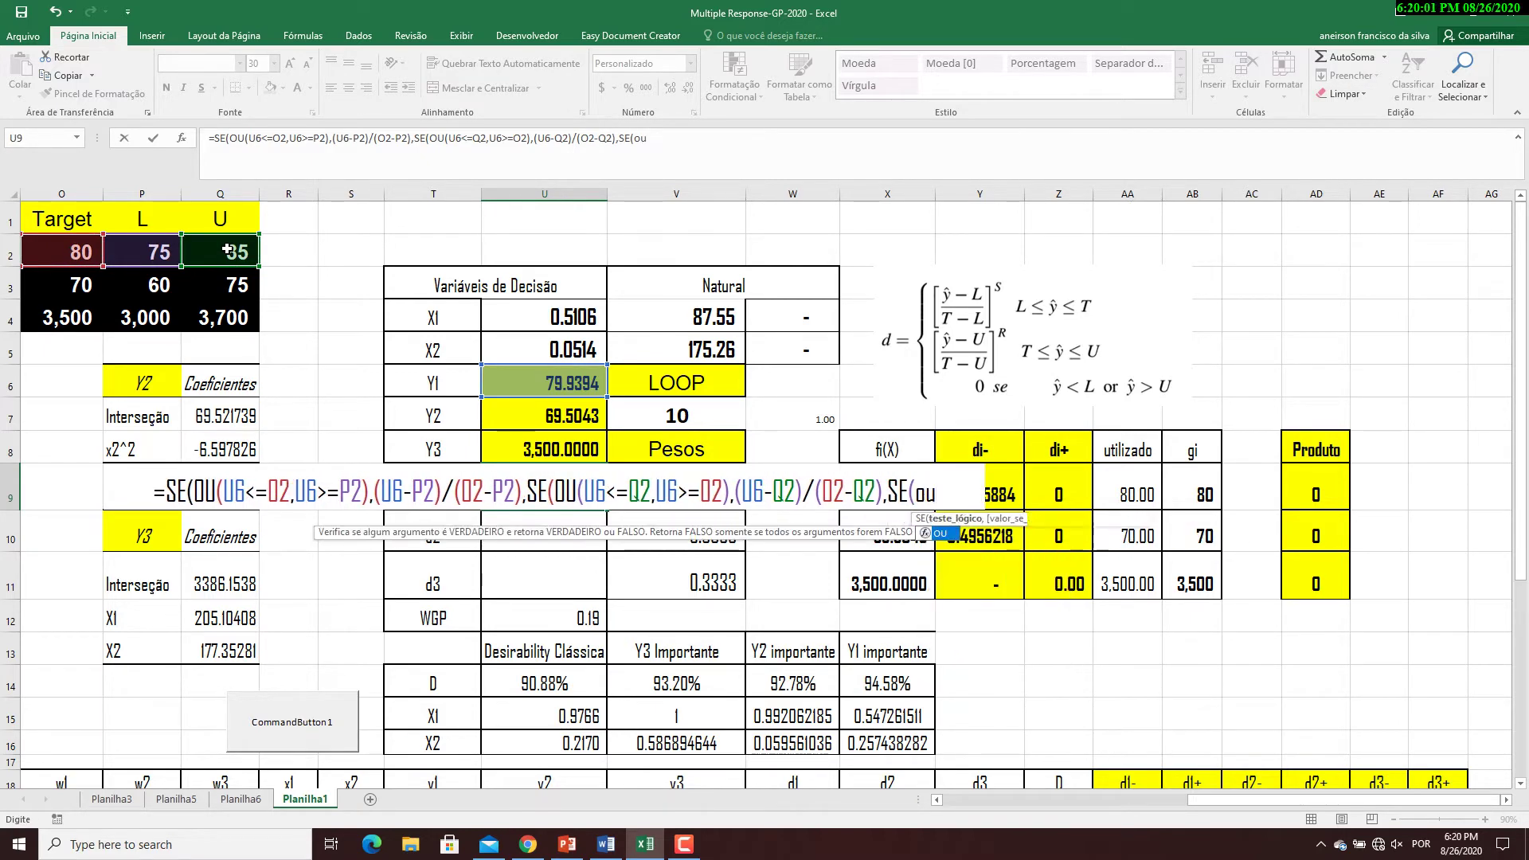
left_click(562, 388)
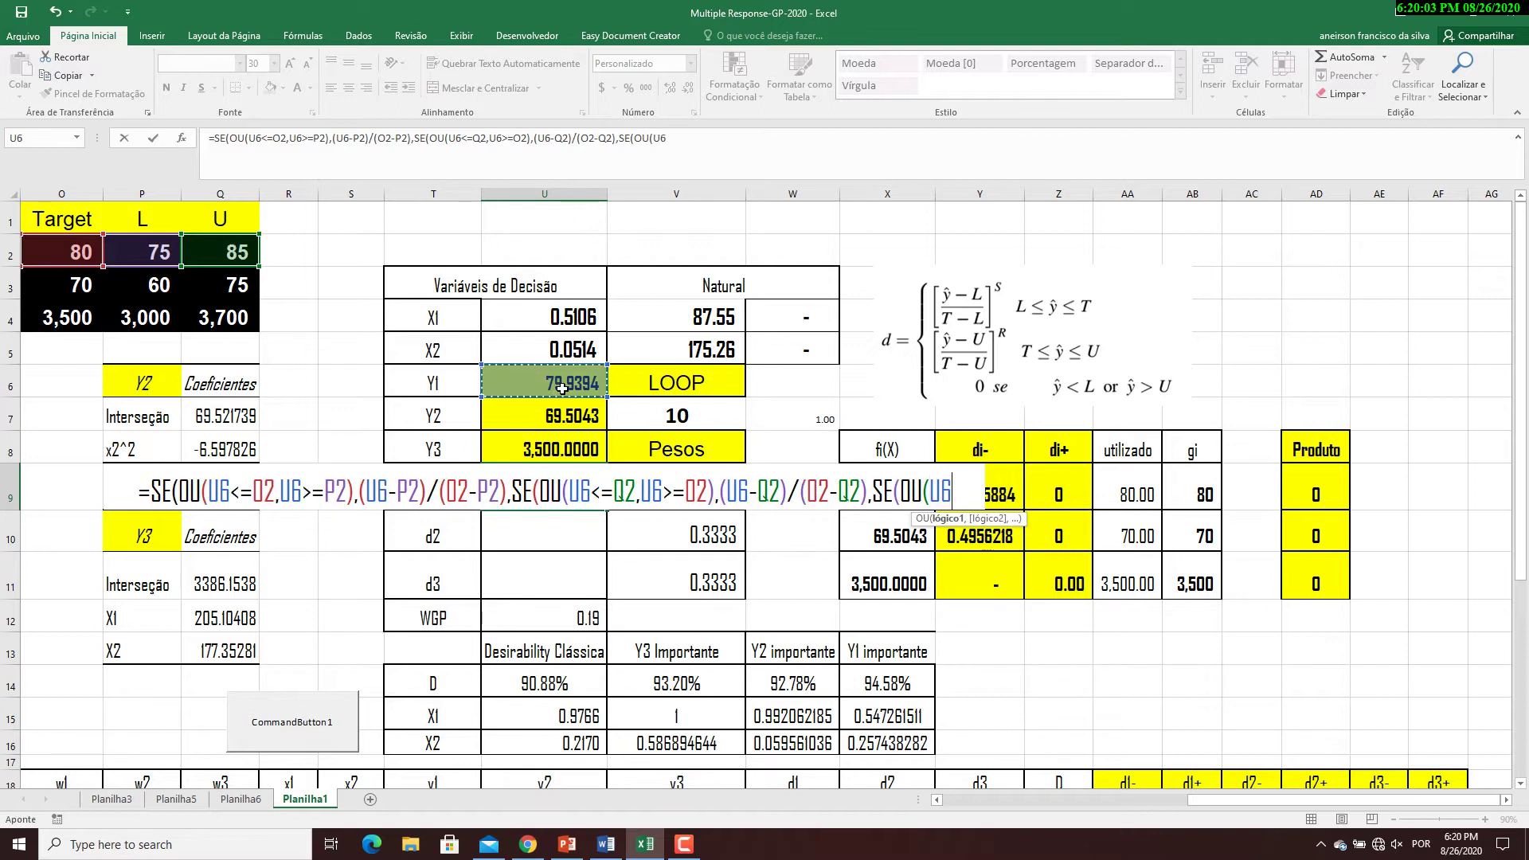
type("<")
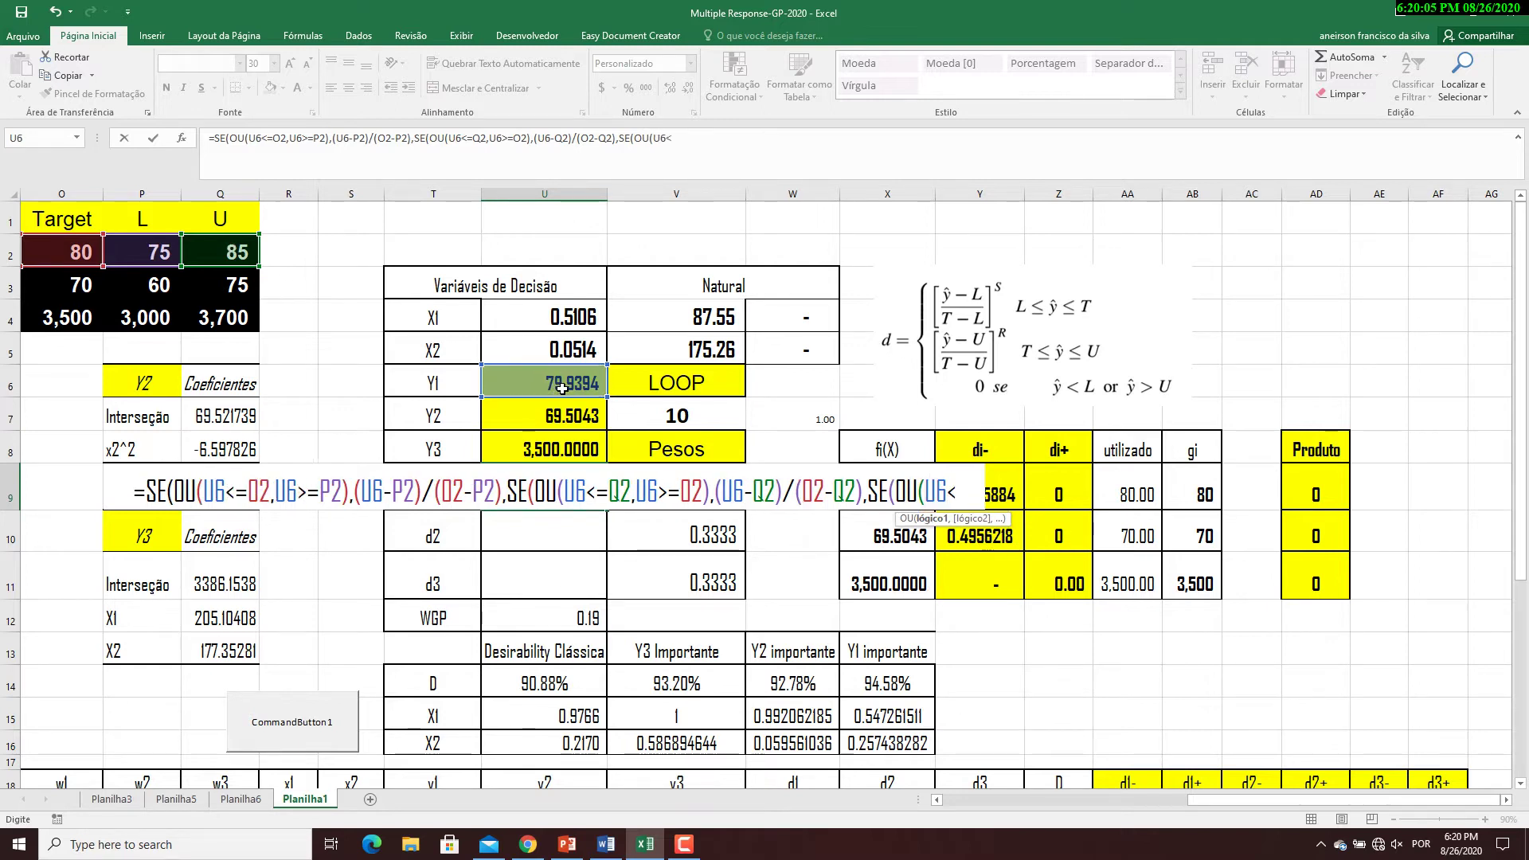
left_click(134, 251)
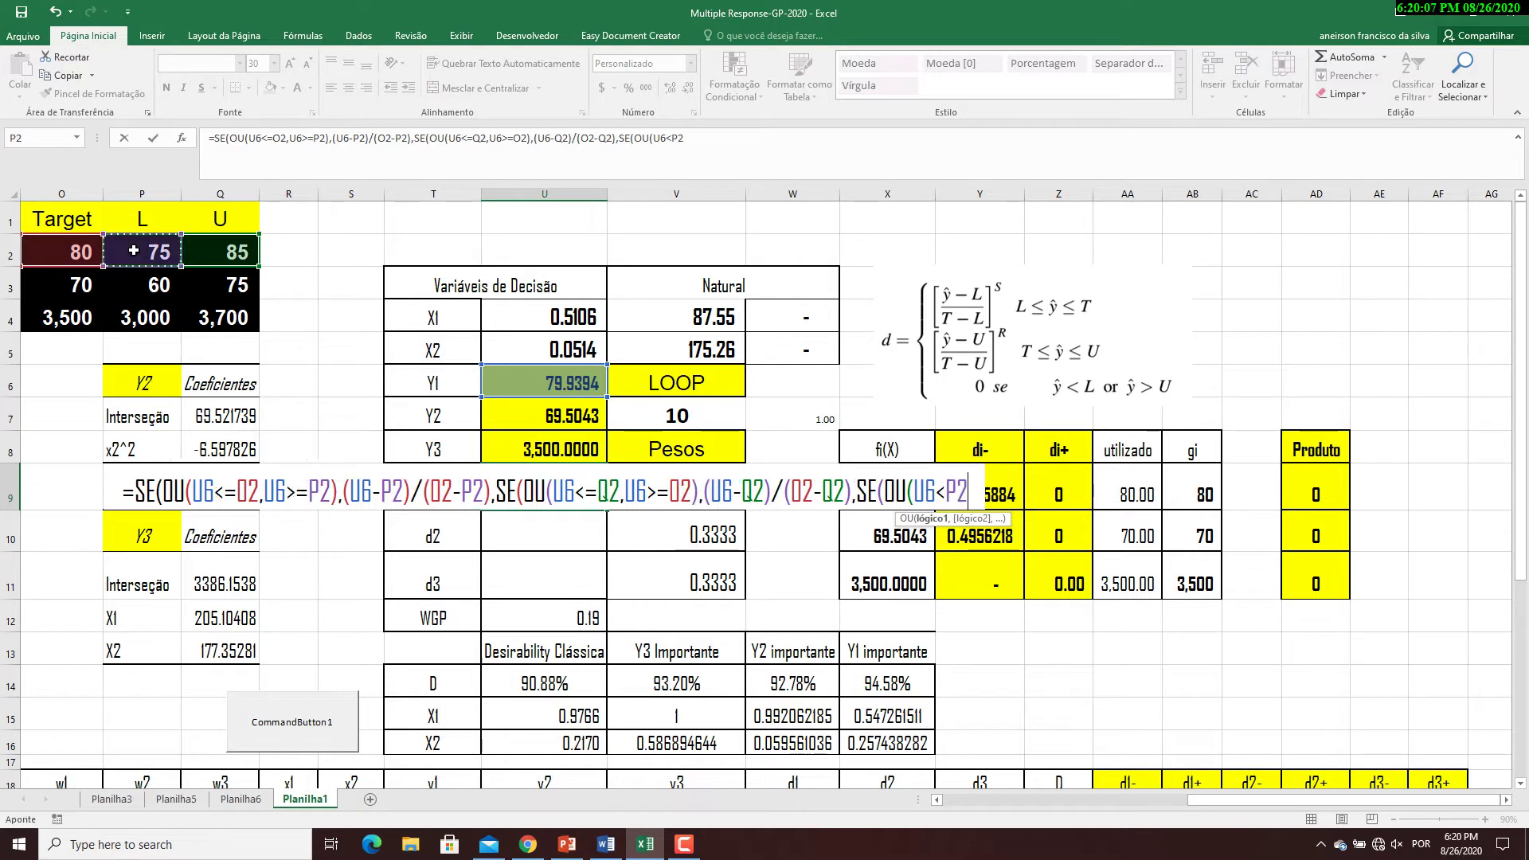
type(",")
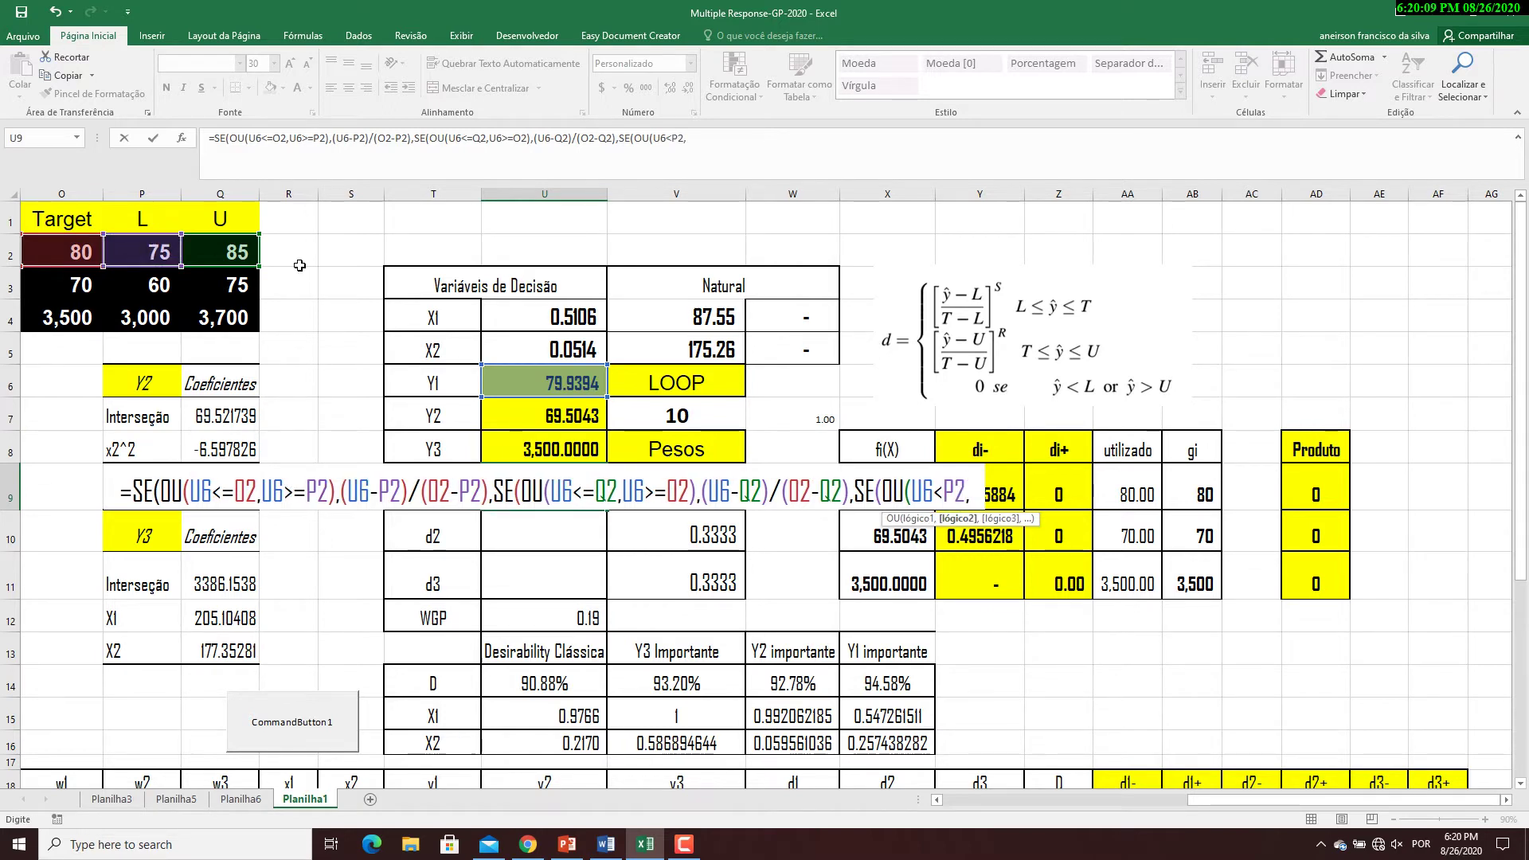
left_click(534, 385)
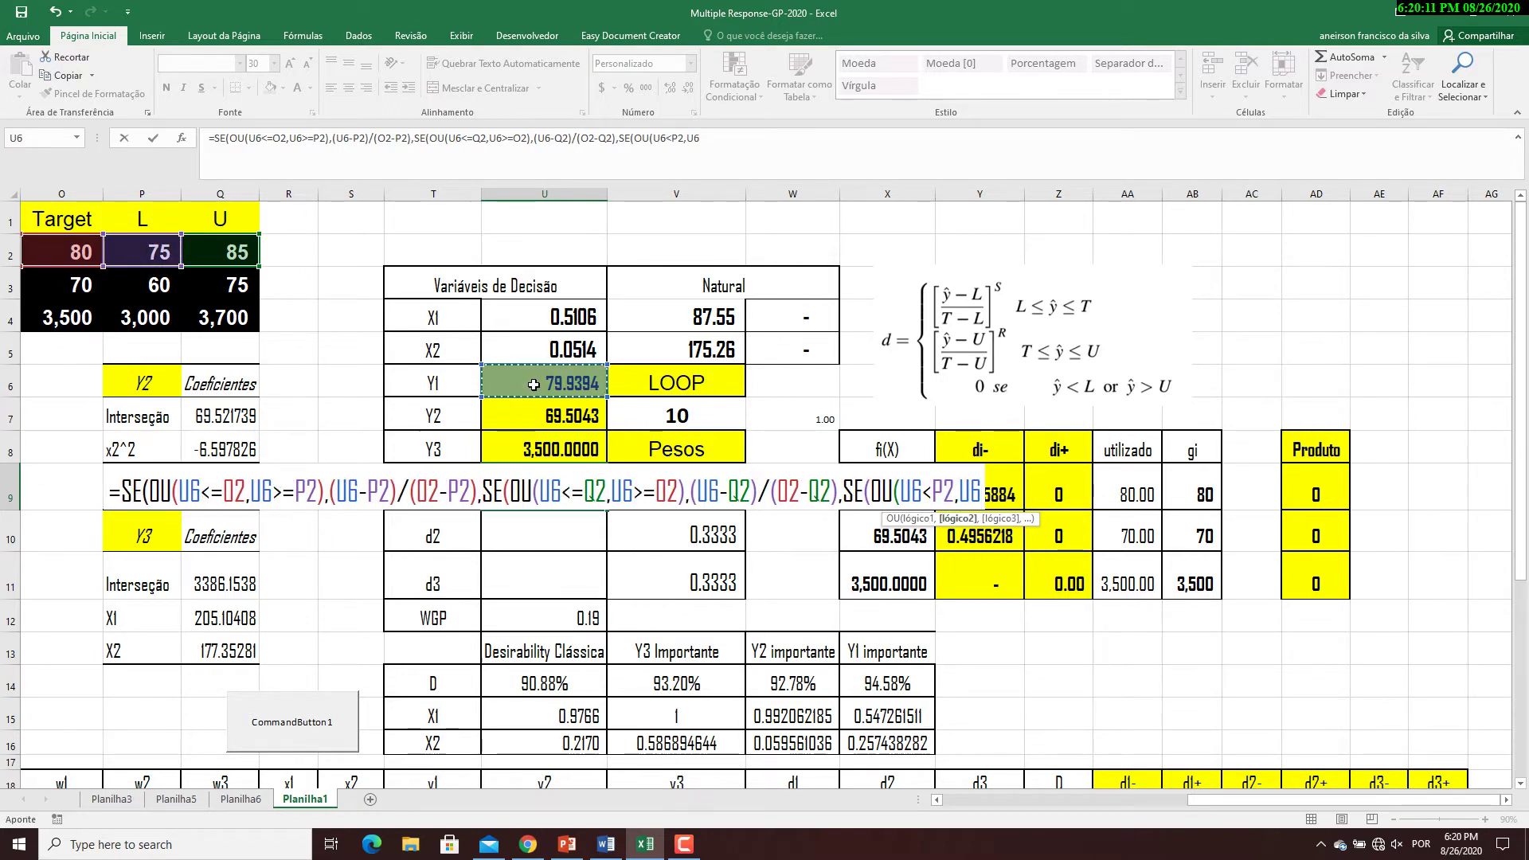
type(">")
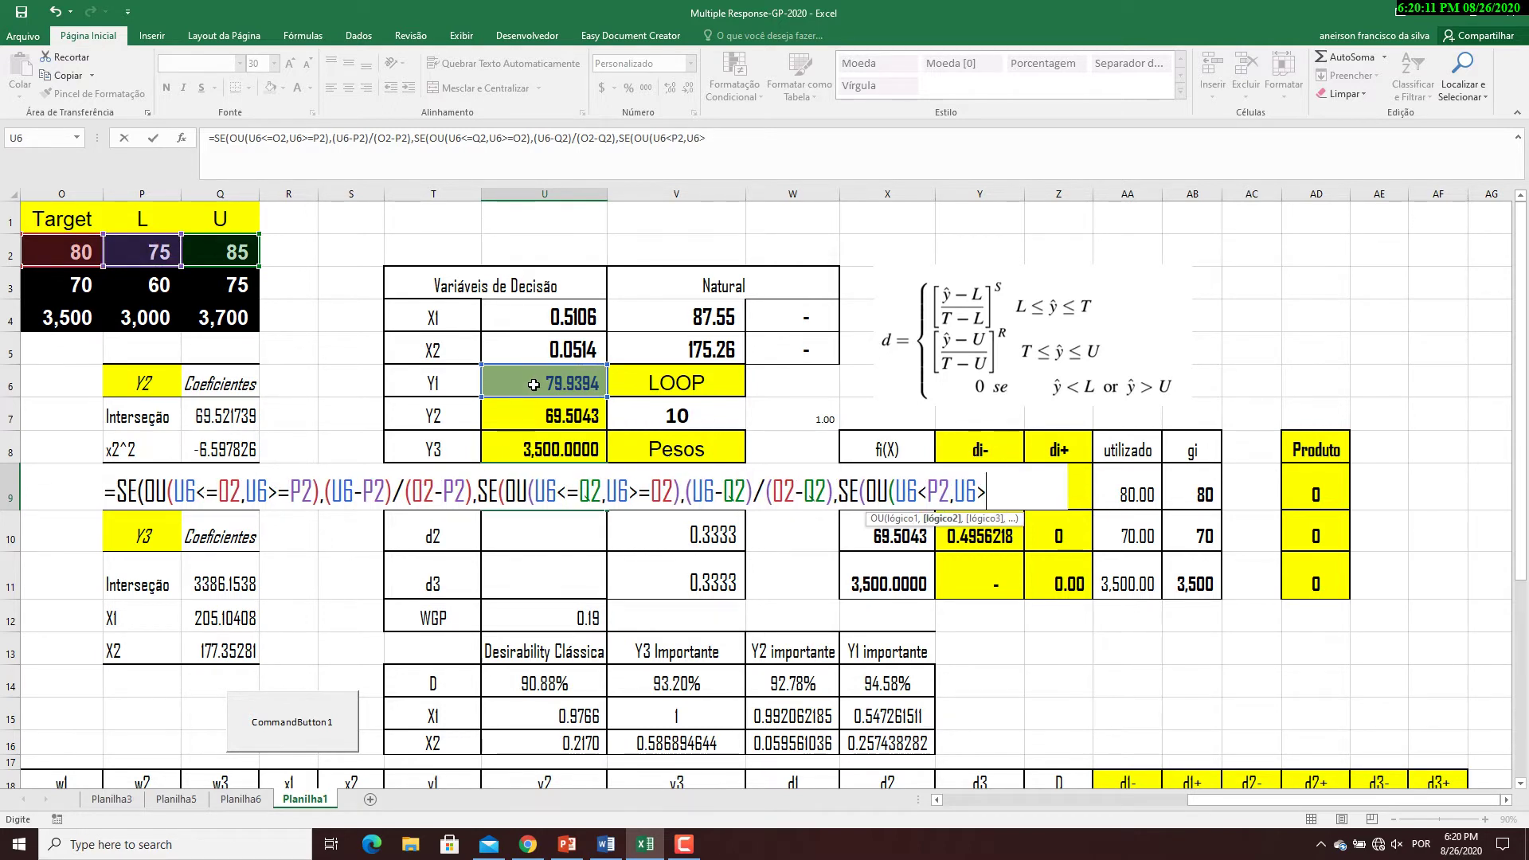
left_click(238, 253)
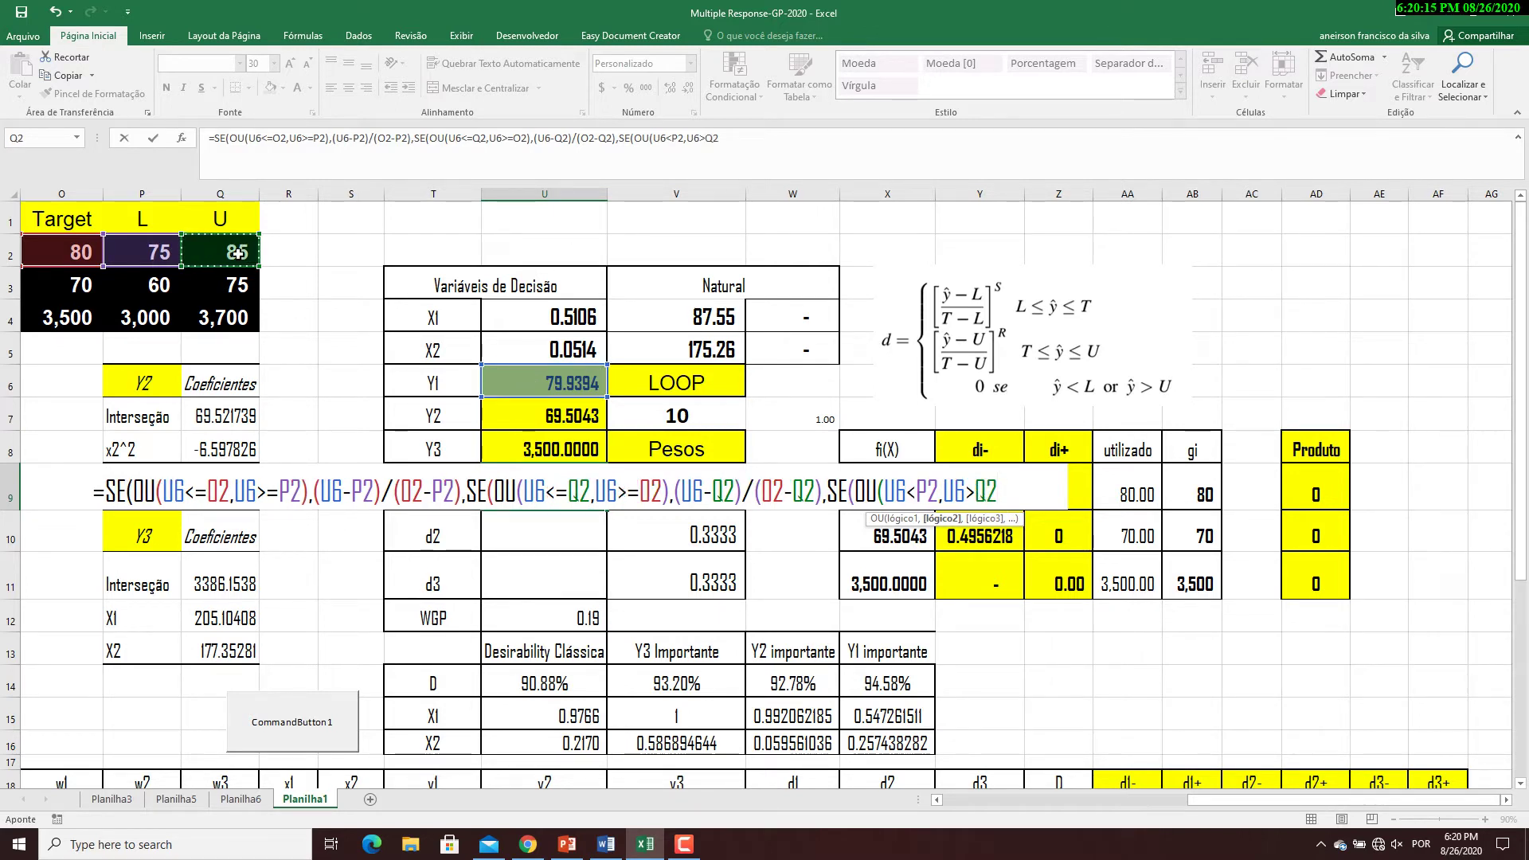
type("),")
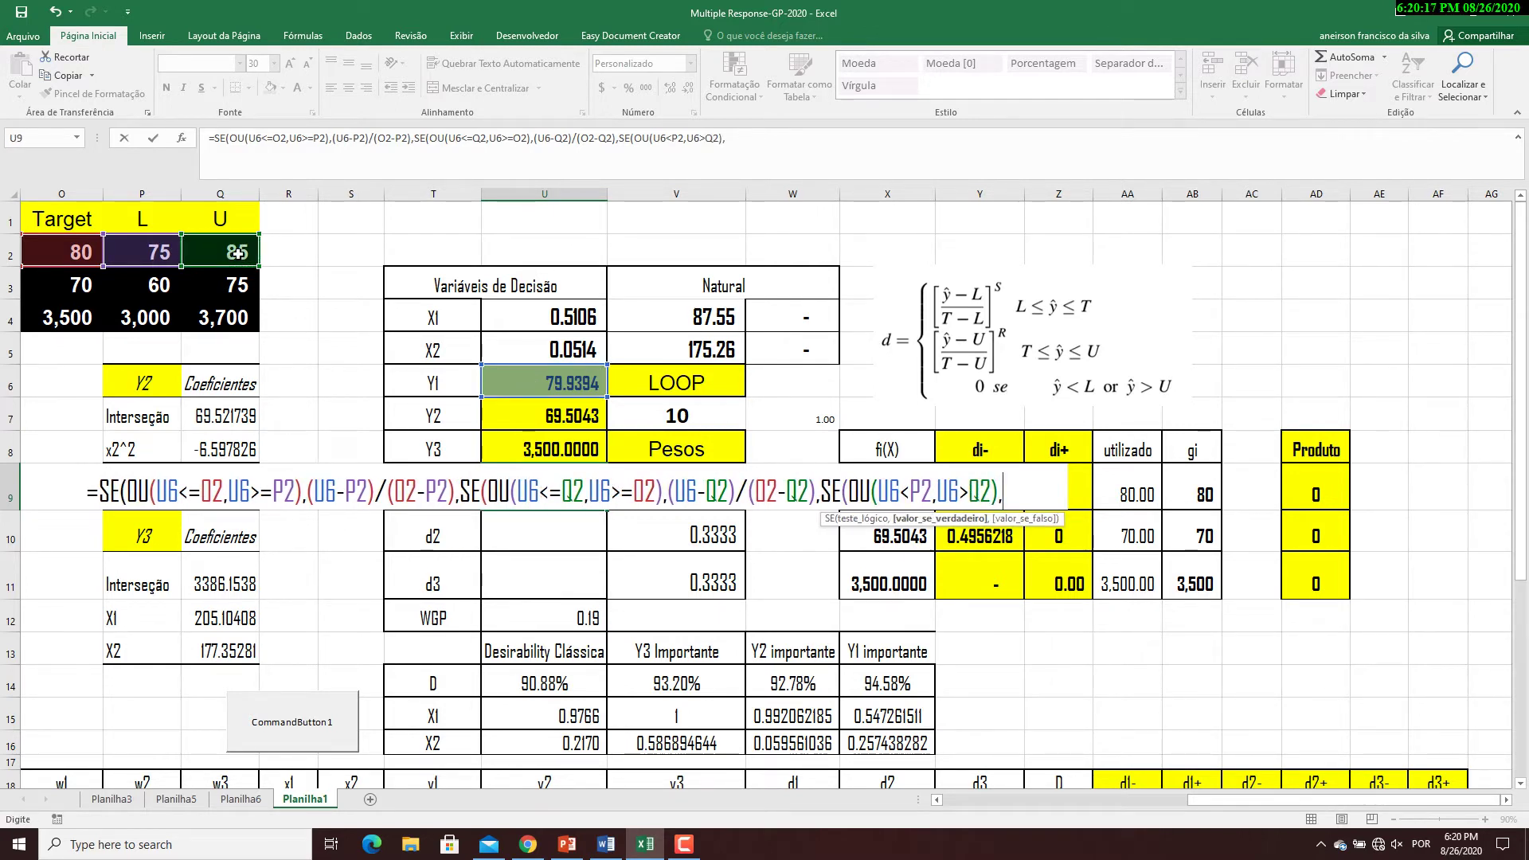
- Finish the d1 formula with 0 as the last true value and copy it down to d2 and d3 in U10:U11
type("0)))")
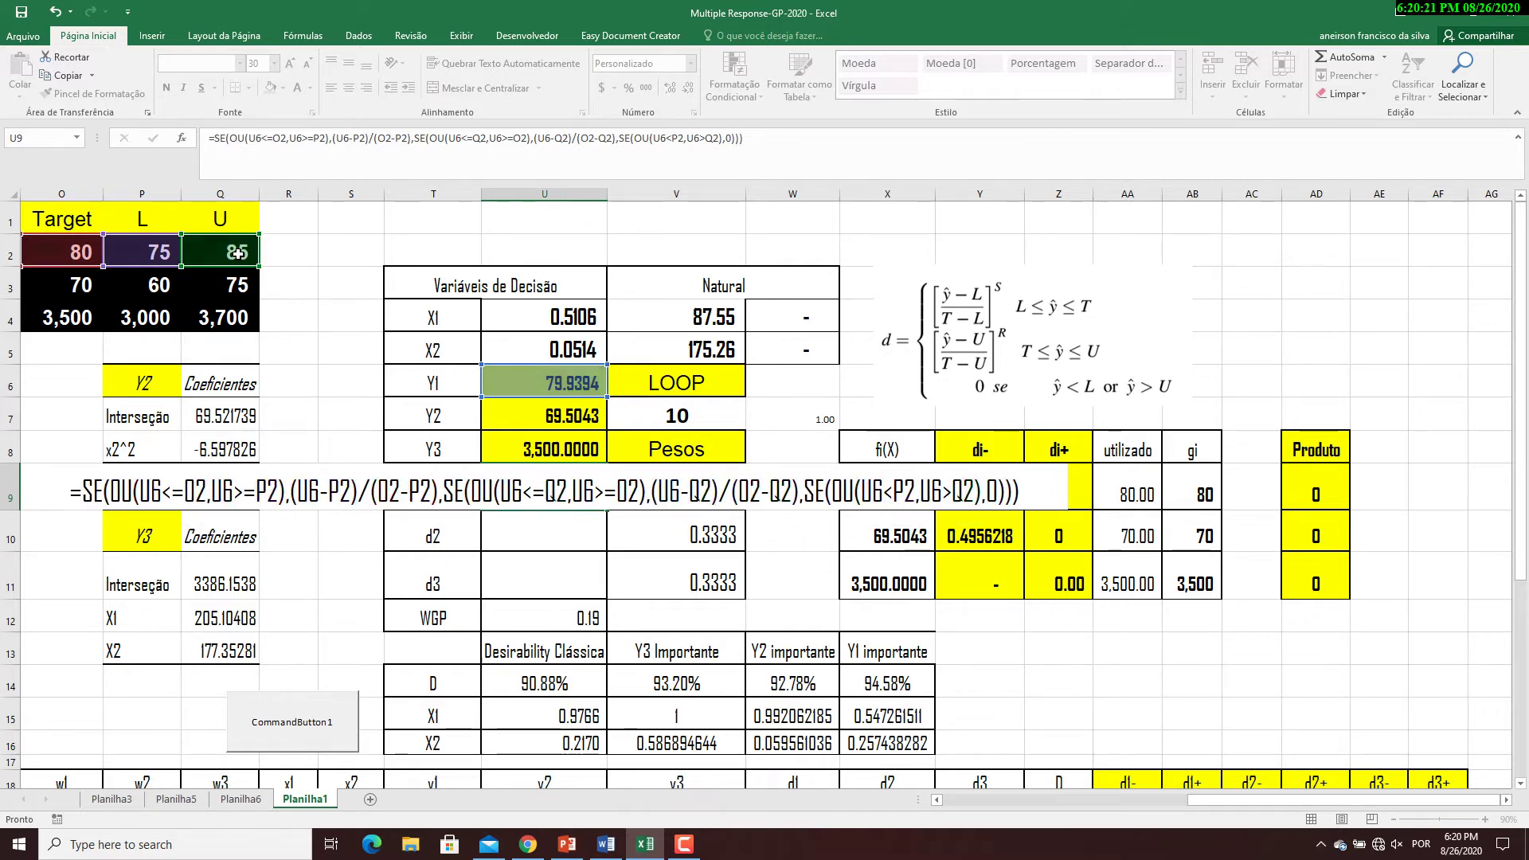
key("Return")
left_click(587, 490)
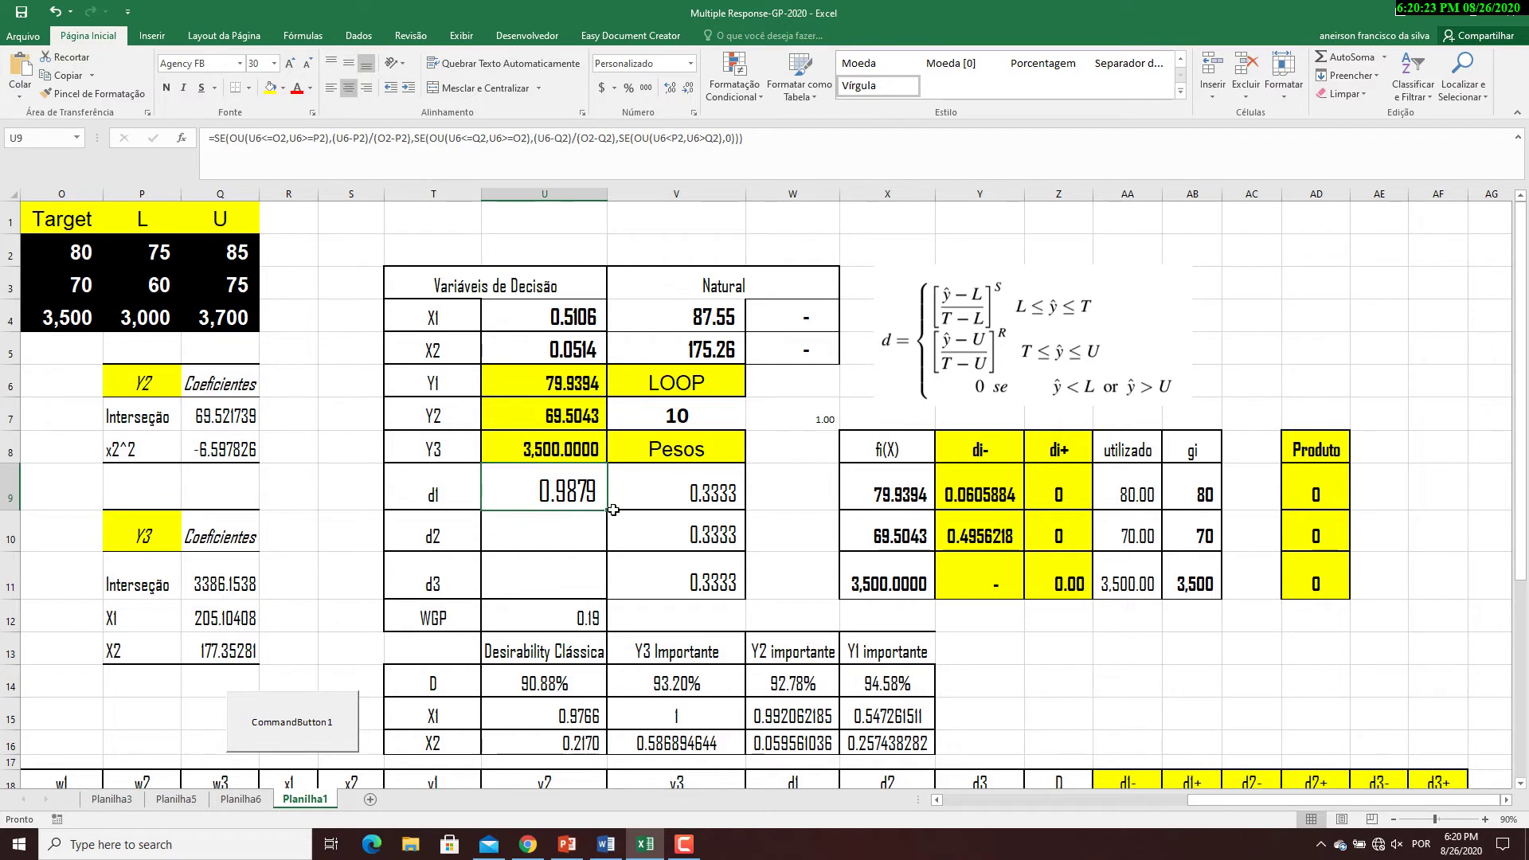
left_click_drag(609, 512, 613, 591)
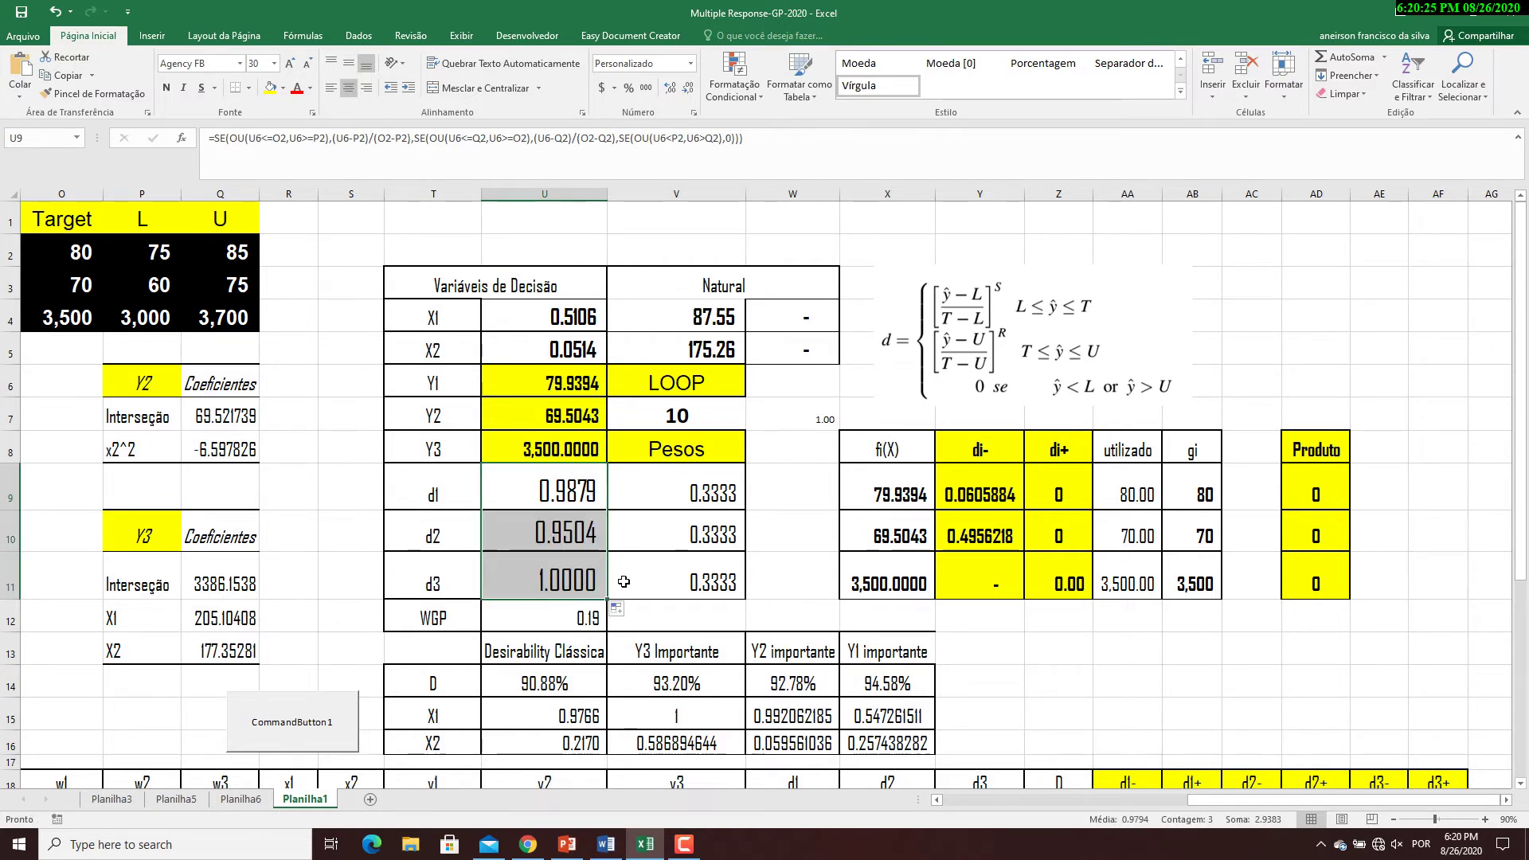
- Set the LOOP value in V7 to 1 and run Solver to minimise WGP in U12, keeping its solution
left_click(571, 323)
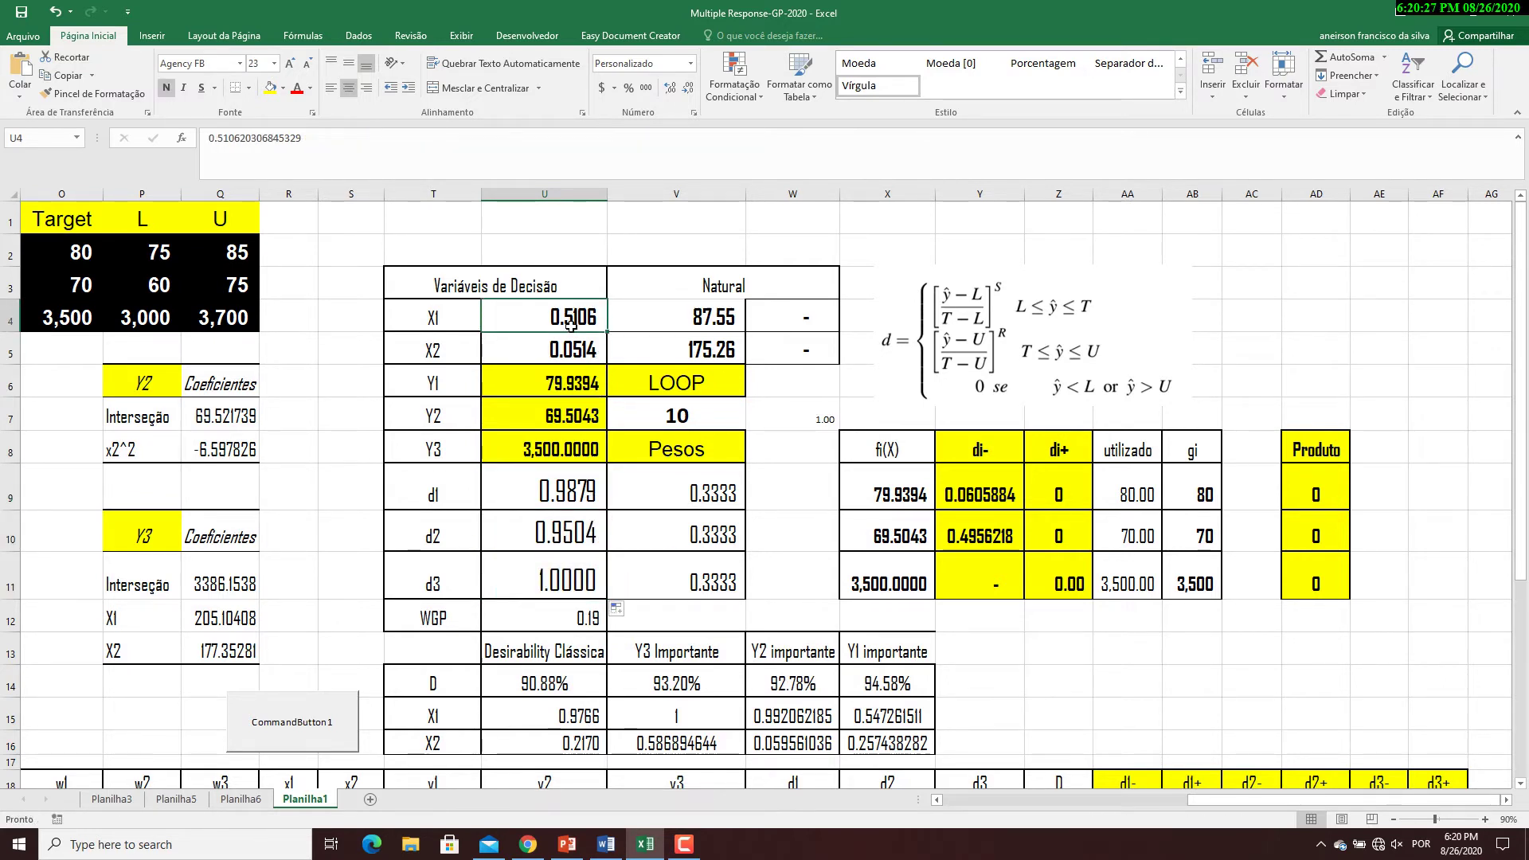
left_click(675, 406)
type("1")
key("Return")
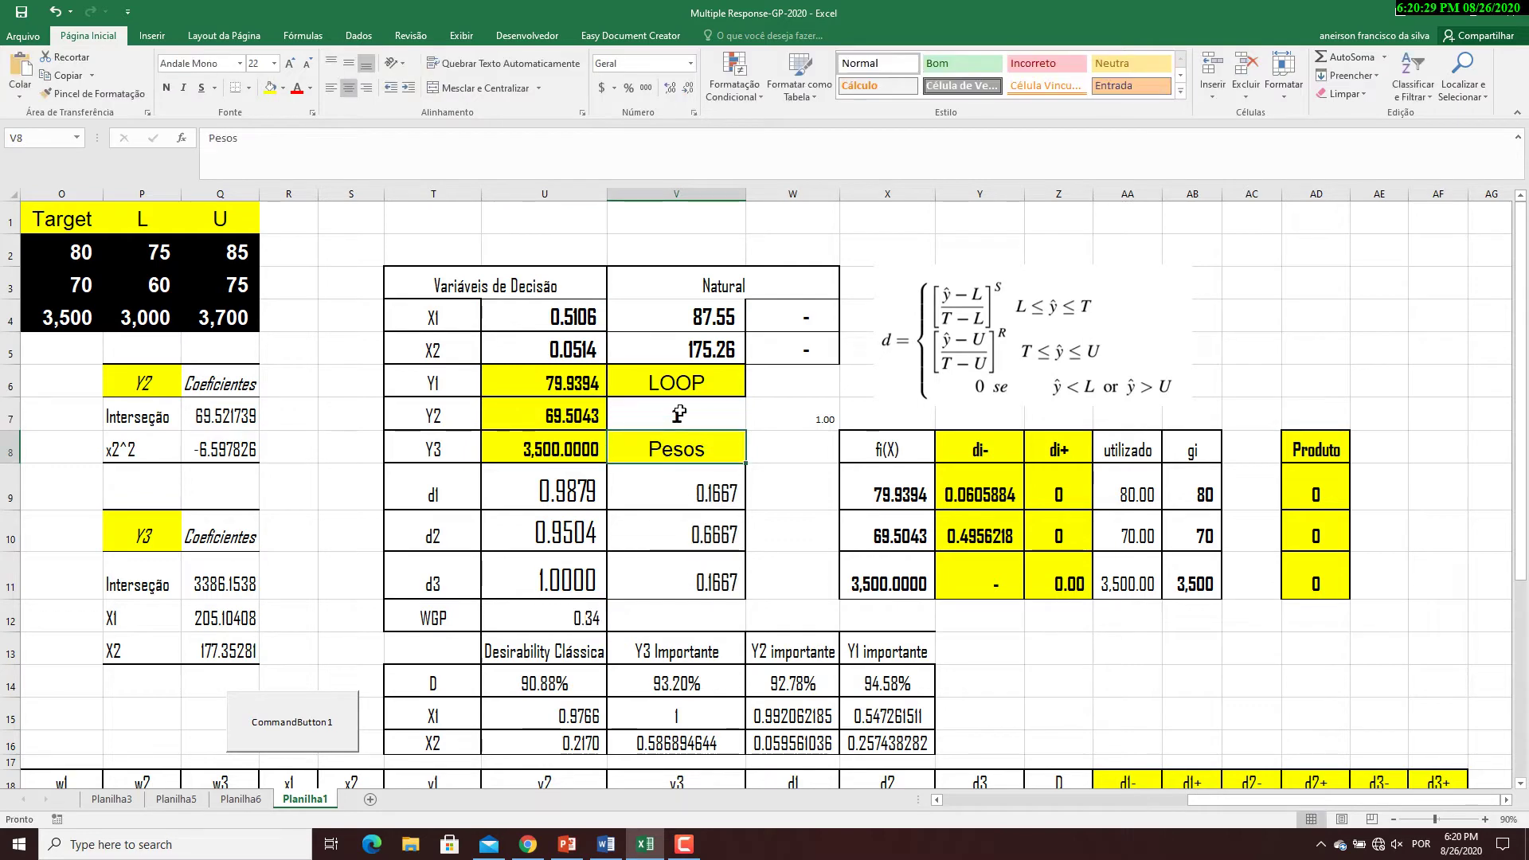
left_click(358, 35)
left_click(1414, 76)
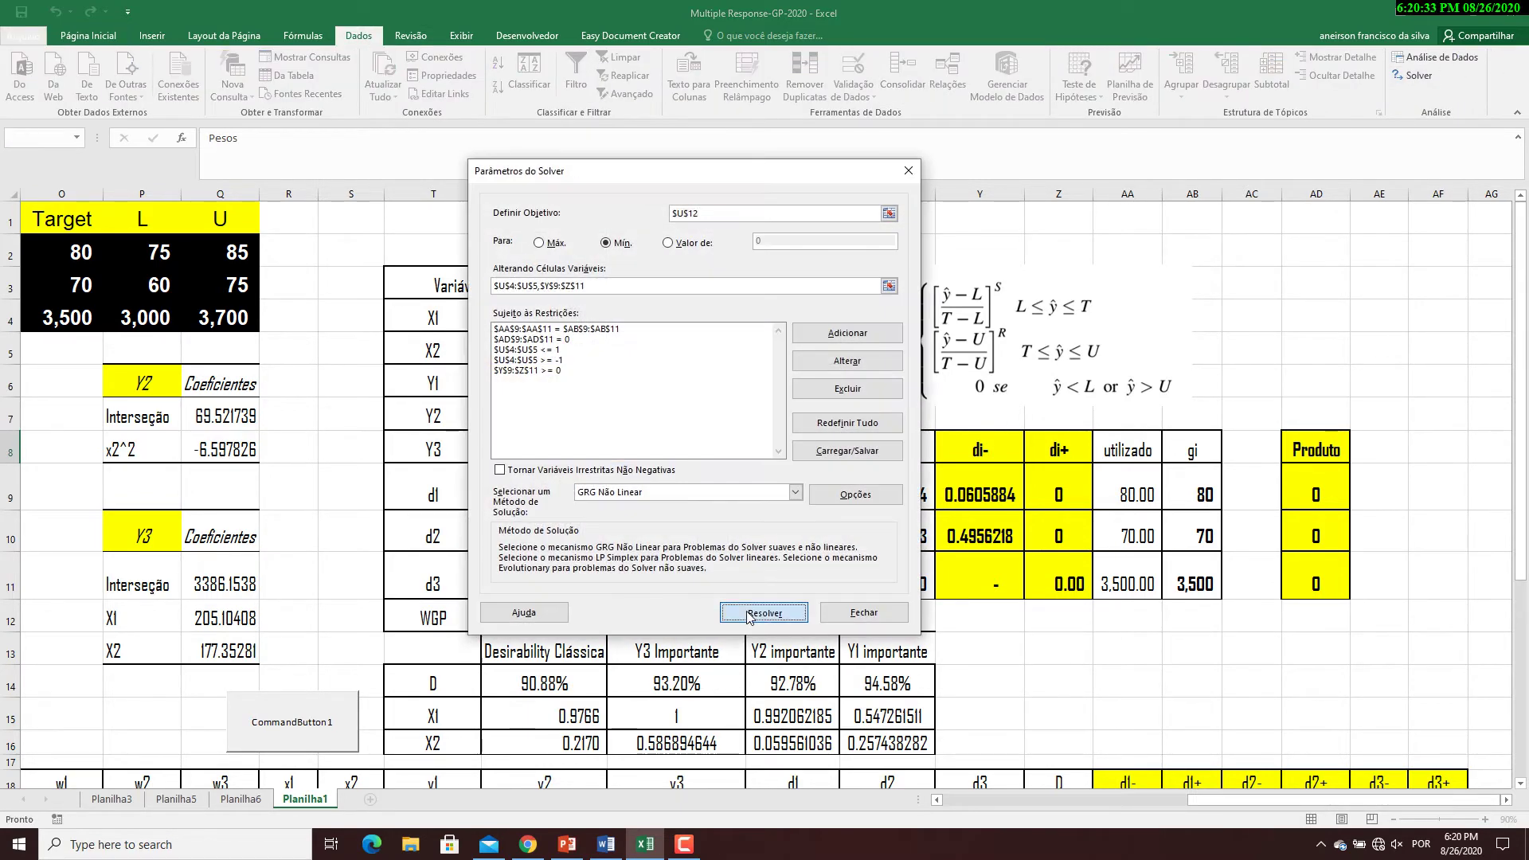
left_click(753, 615)
left_click(578, 461)
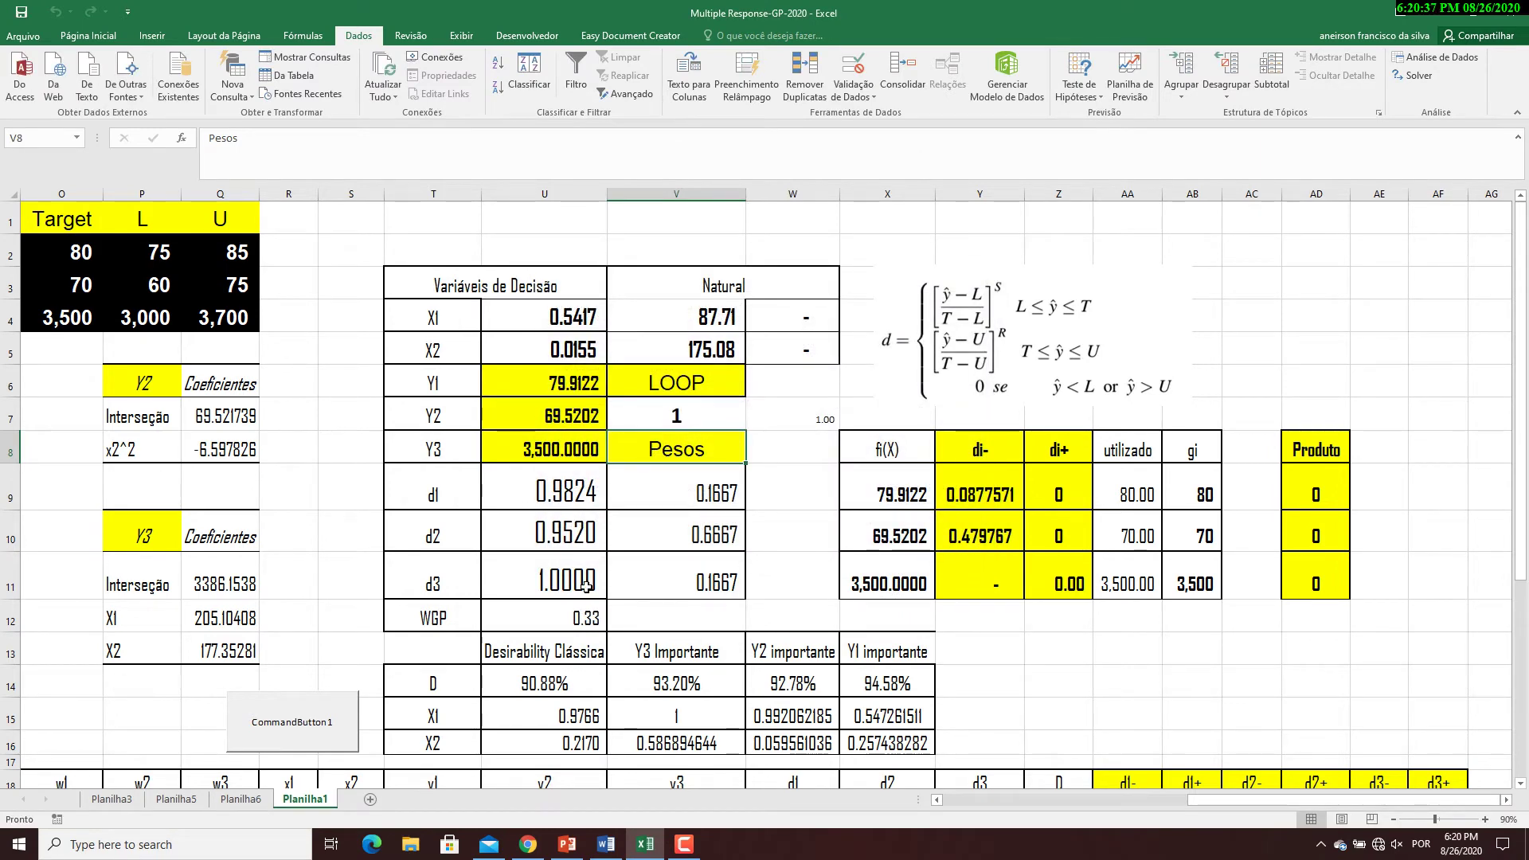
- Copy the cell formatting of the d3 result in U11 onto the WGP result in U12
left_click(591, 617)
left_click(590, 581)
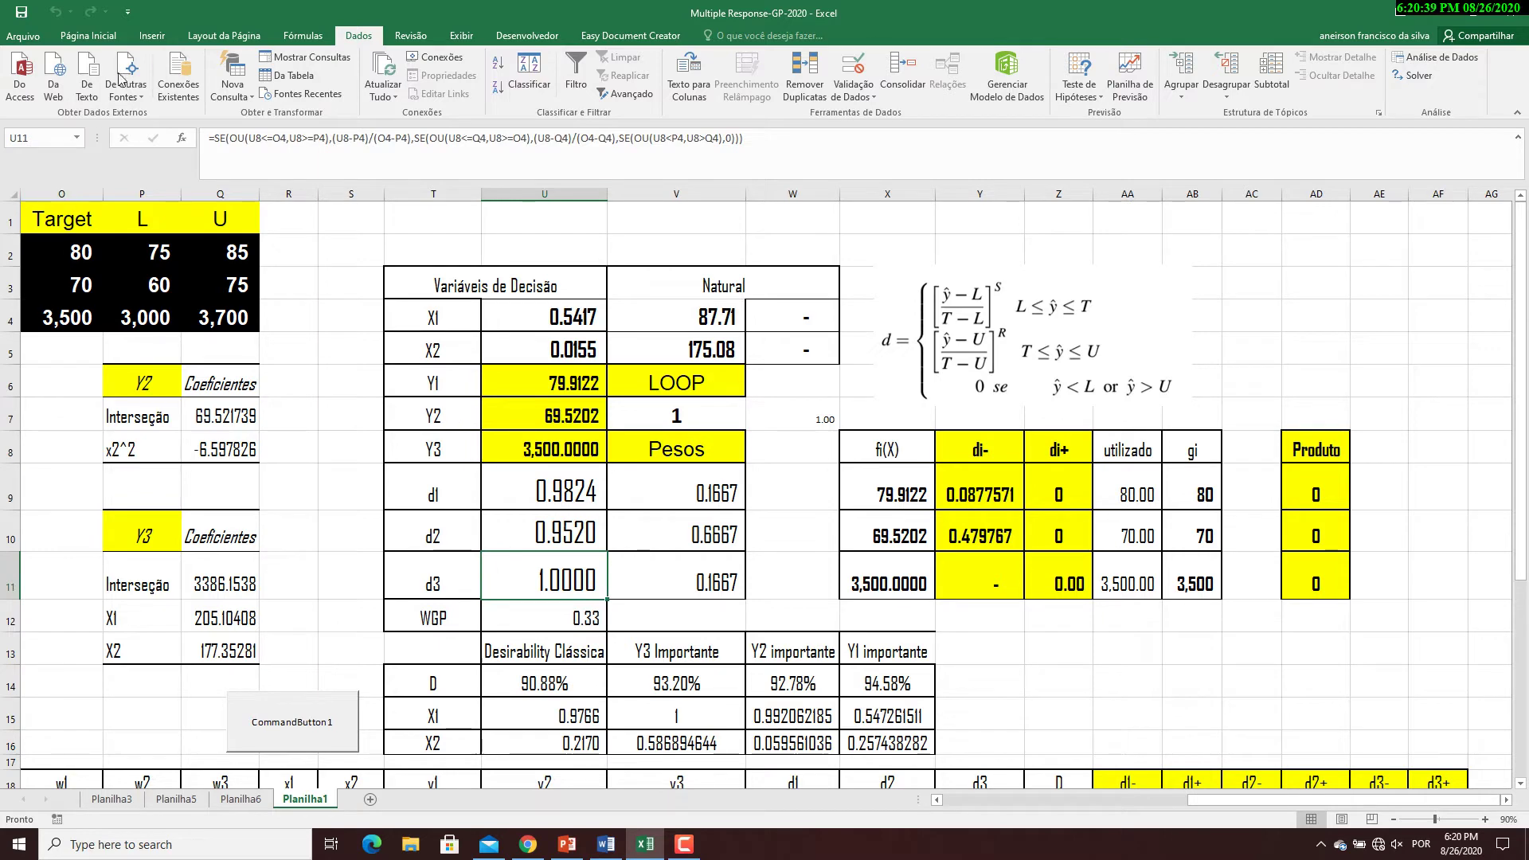
left_click(87, 36)
left_click(80, 93)
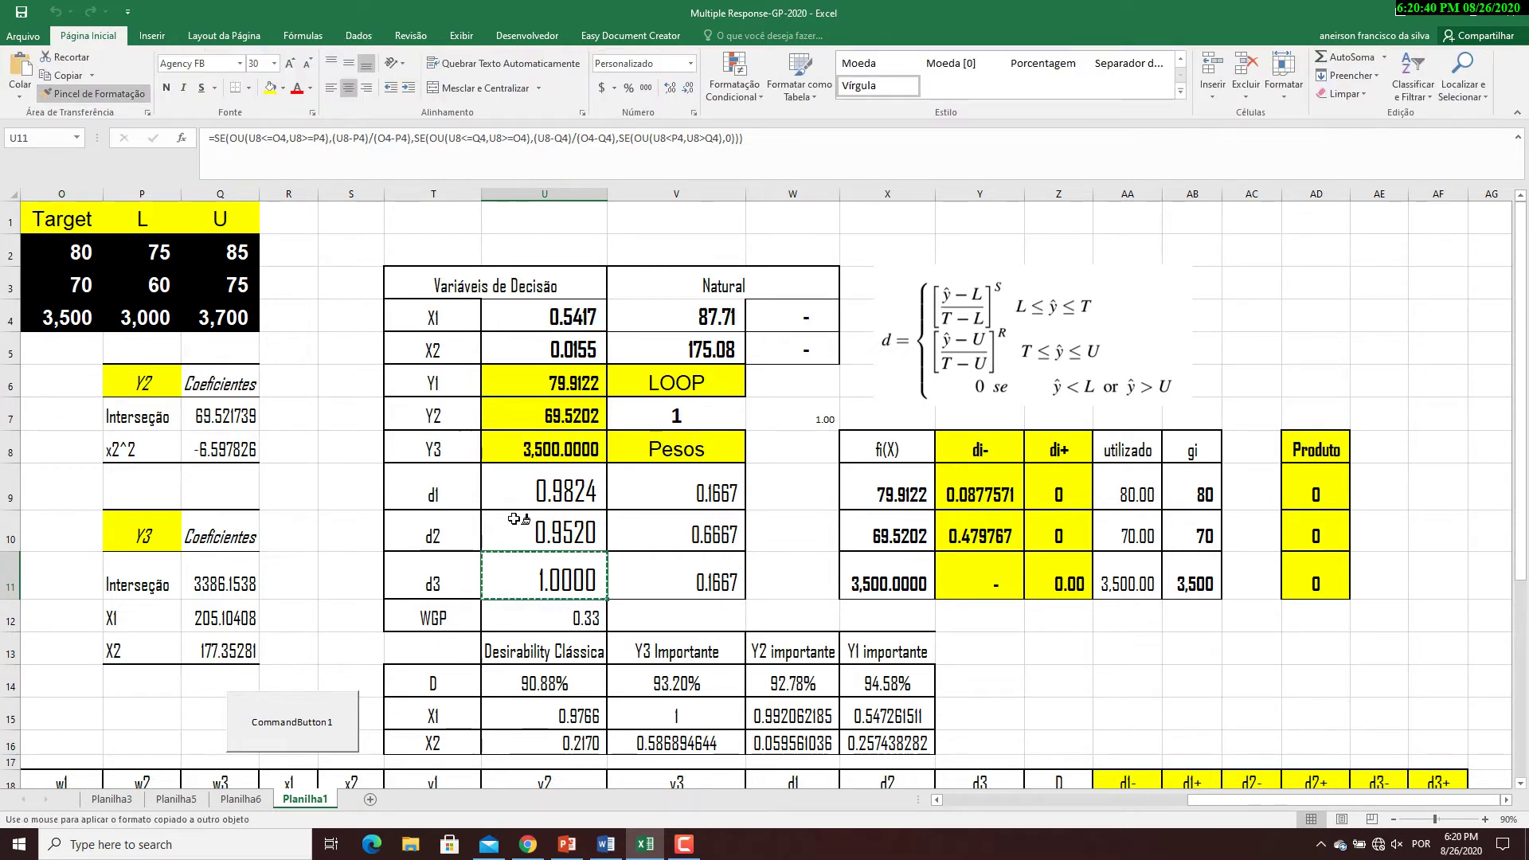
left_click(558, 618)
- Link the fi(X) cell X9 to the d1 result with =U9 and fill the formula down to X11
left_click(911, 495)
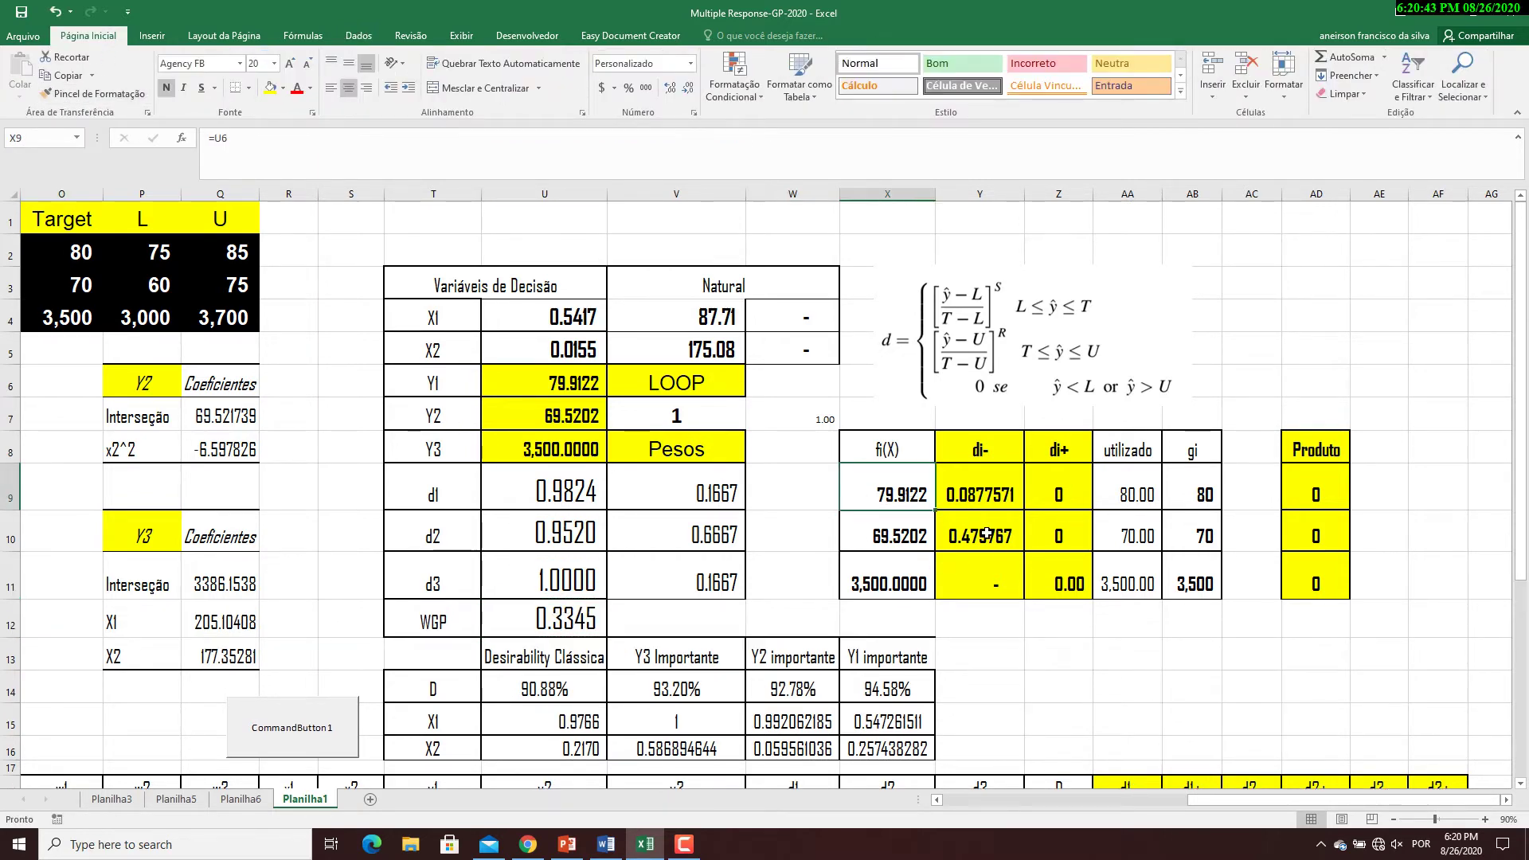
type("=")
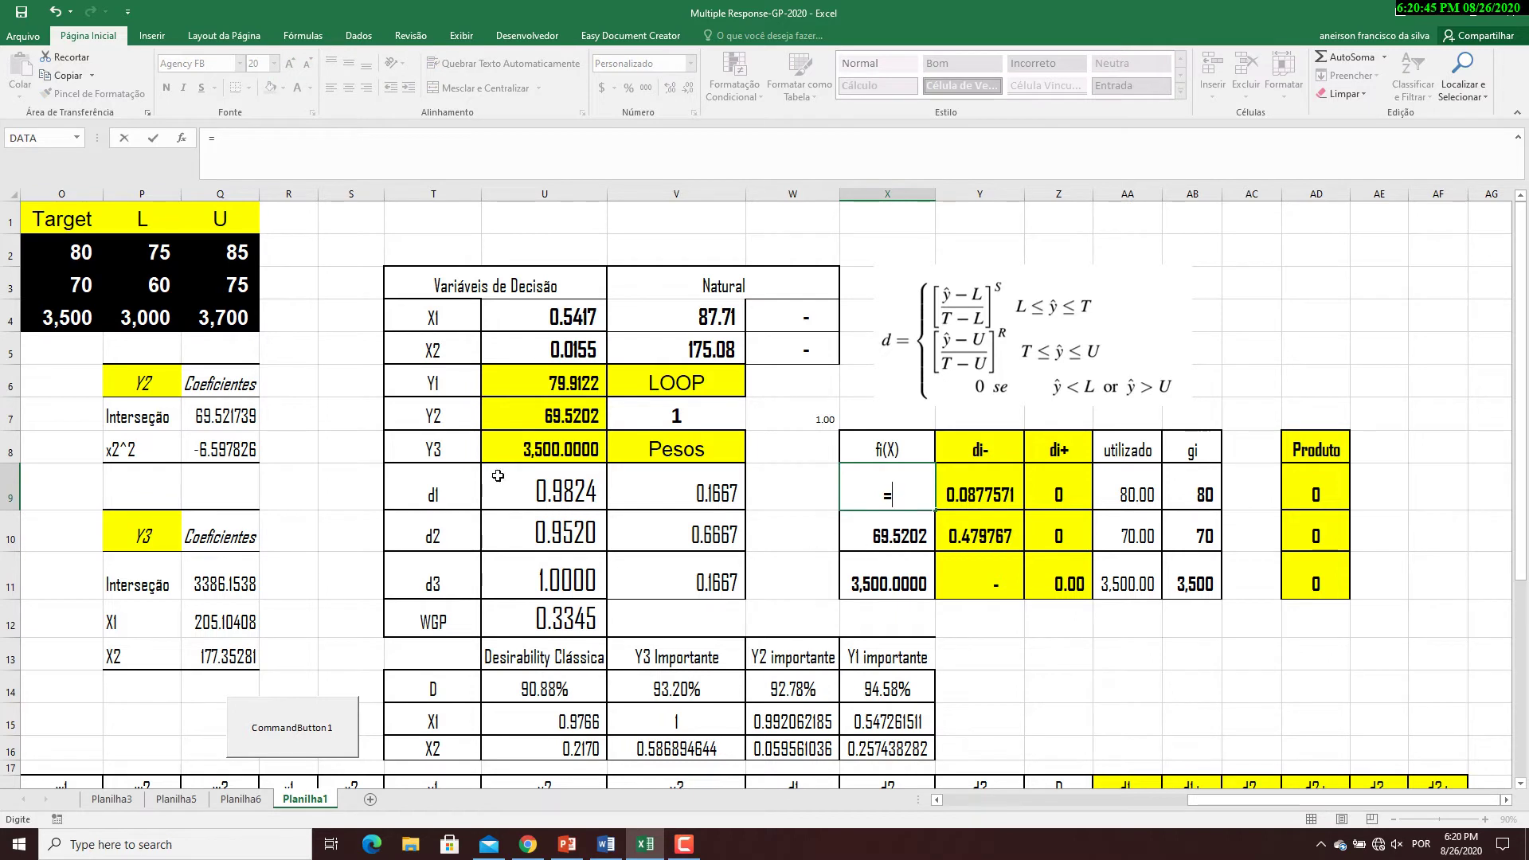
left_click(547, 481)
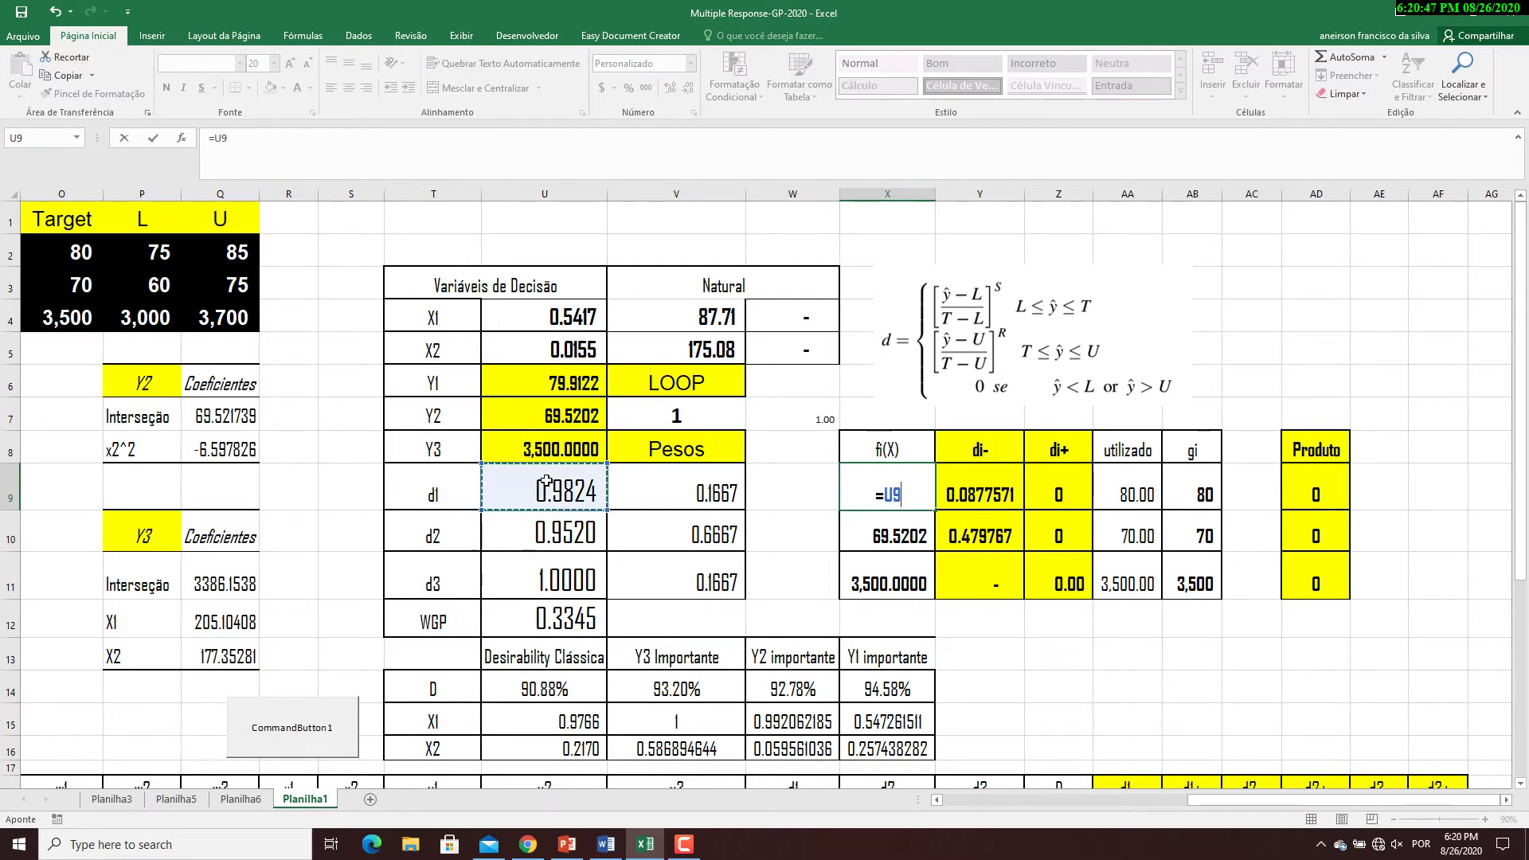
key("Return")
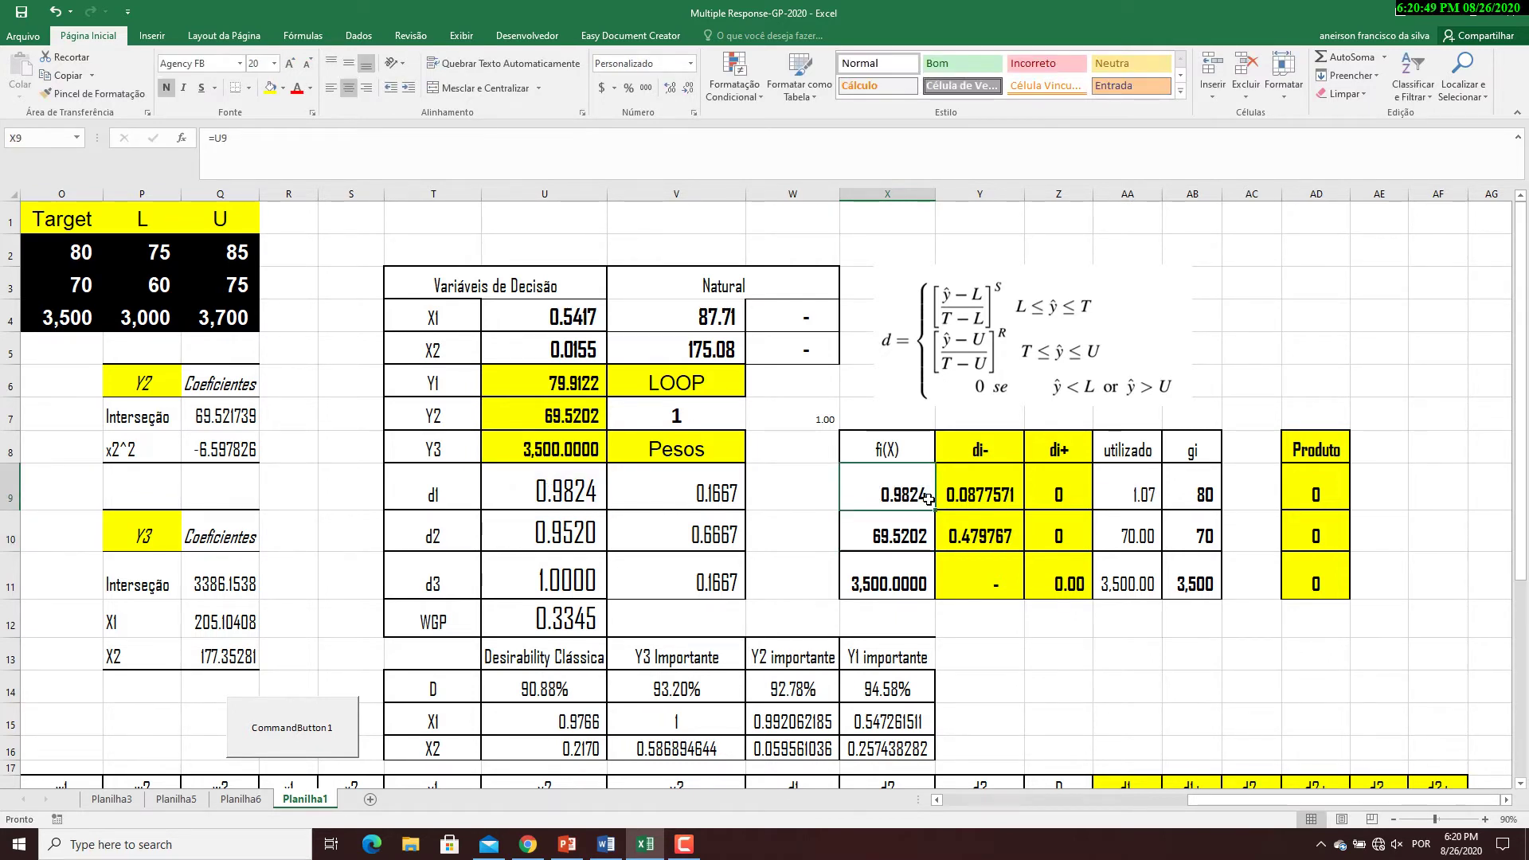
left_click_drag(904, 495, 926, 588)
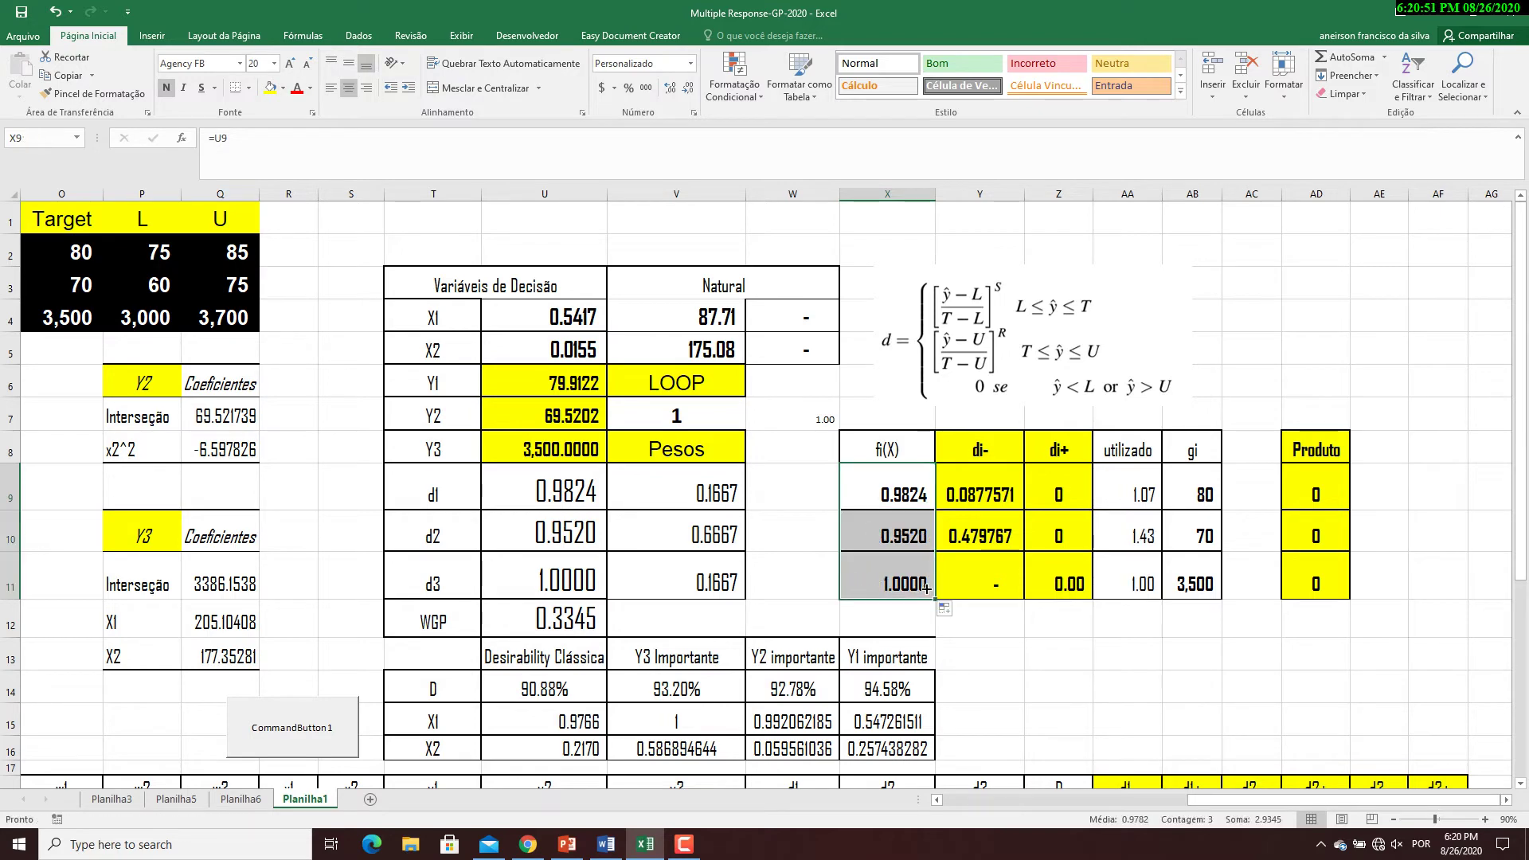
- Set the three gi goal values in AB9:AB11 to 1
left_click(1202, 492)
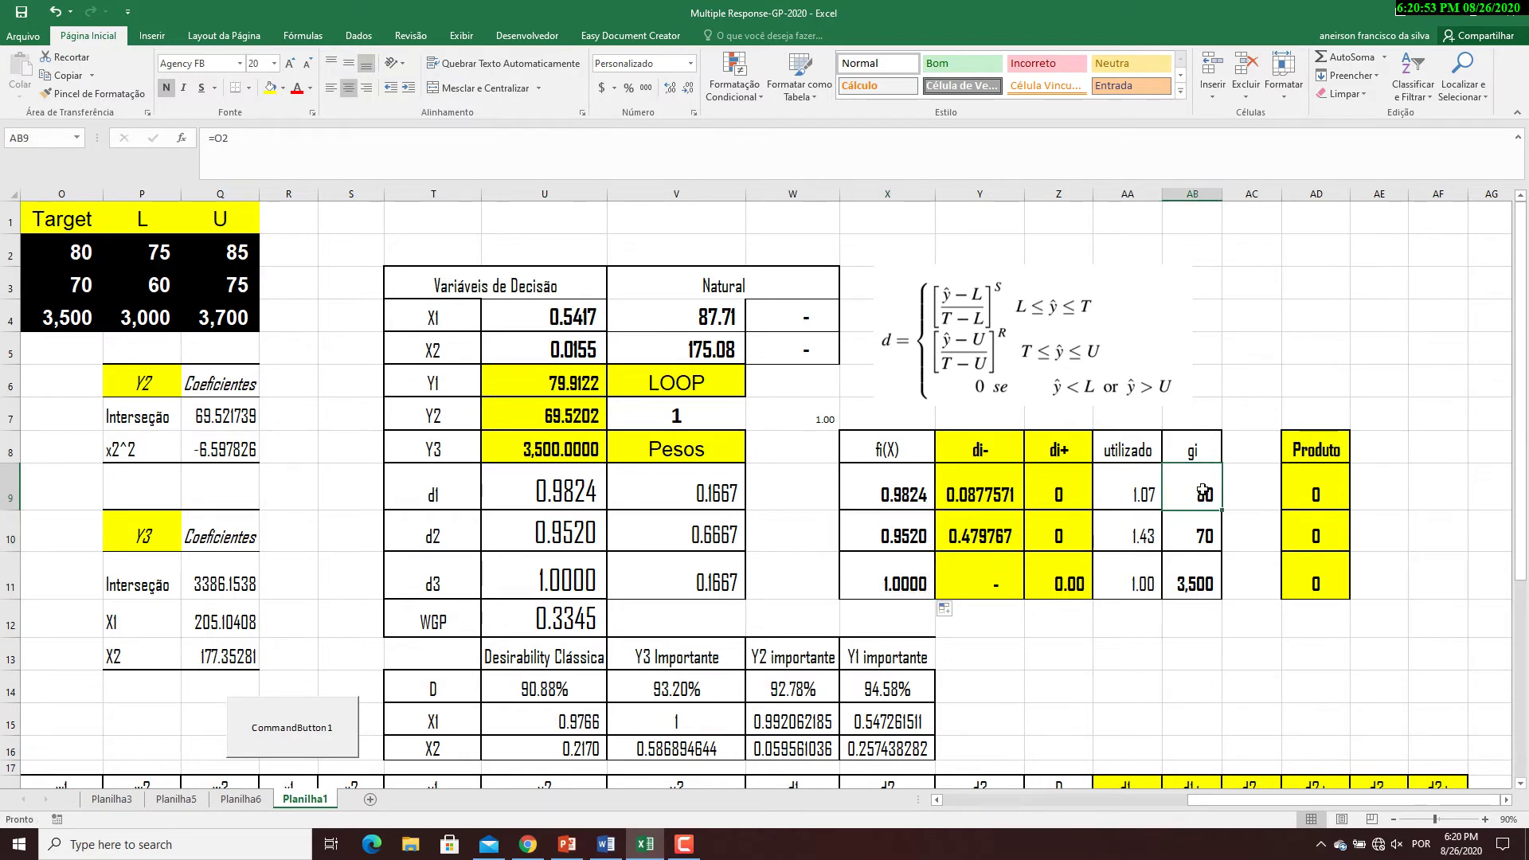
type("1")
key("Return")
type("1")
key("Return")
type("1")
key("Return")
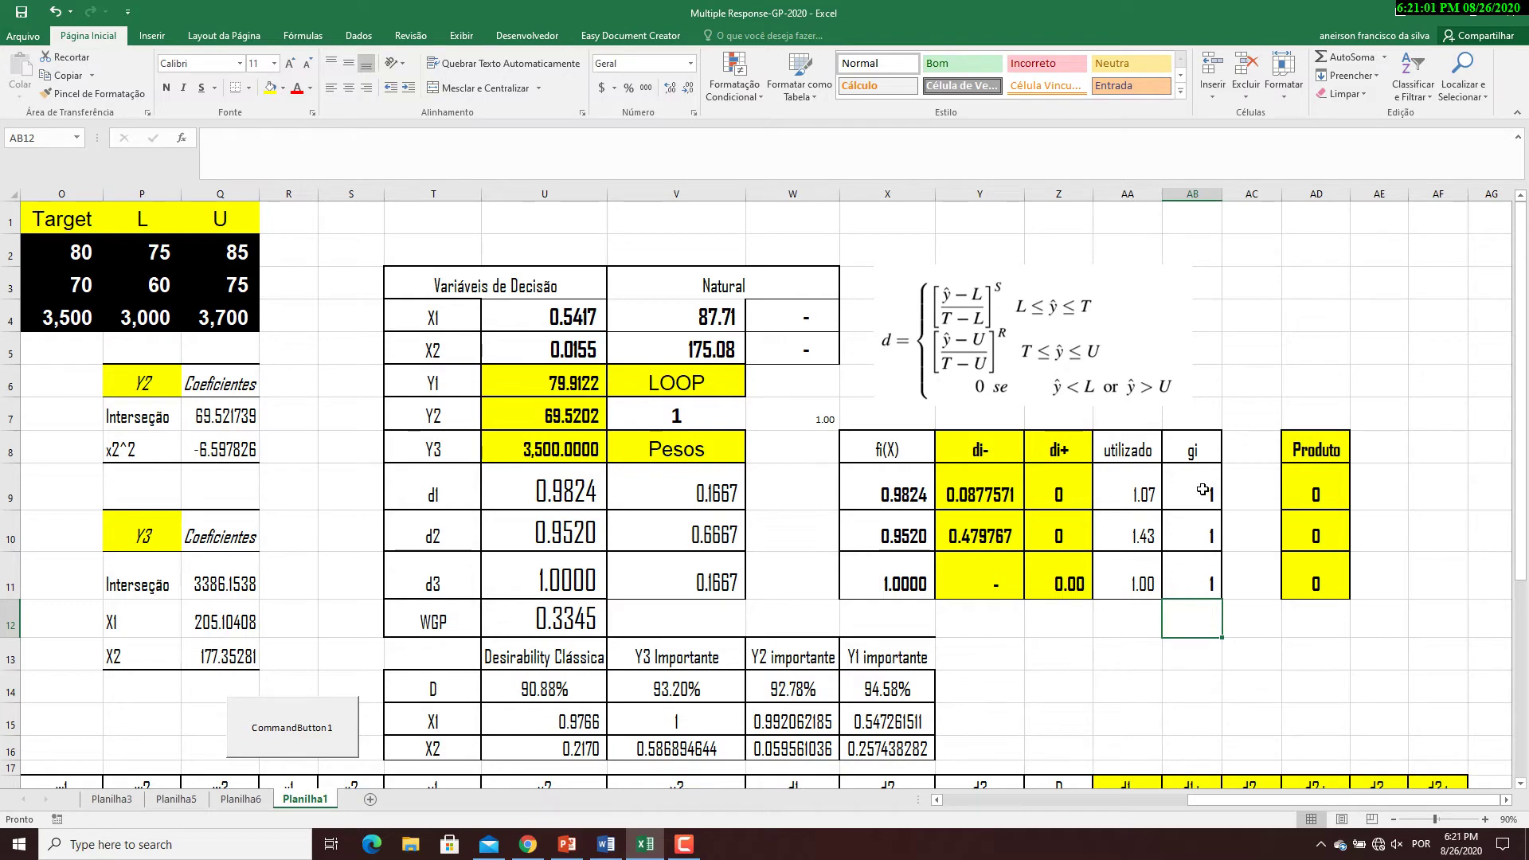
- Apply the results table's cell formatting from S26 to the x1 and x2 list in R34:S44
scroll(1169, 611, "down", 5)
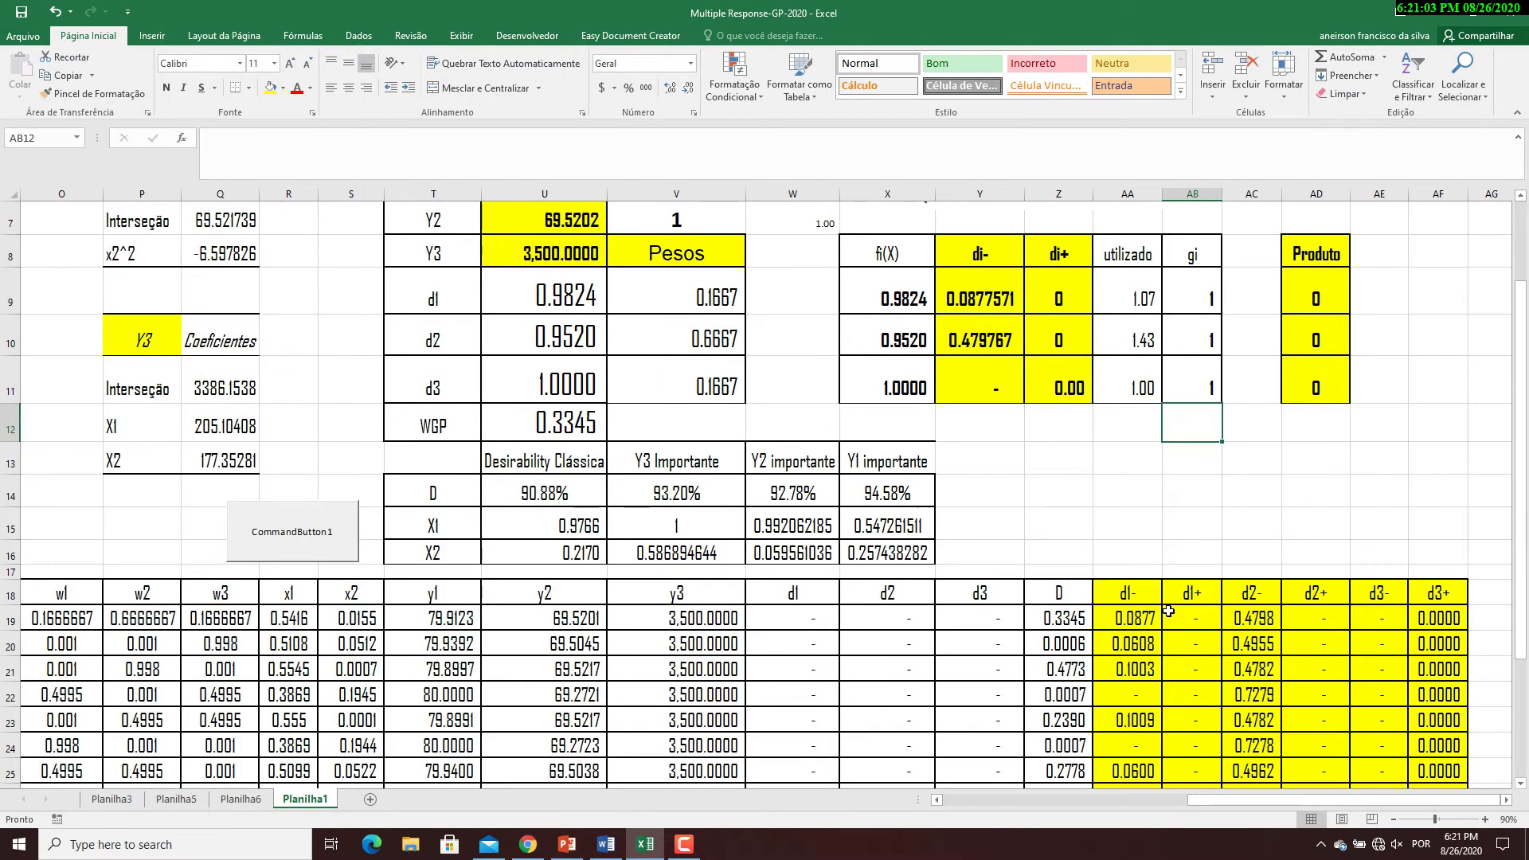
scroll(310, 692, "down", 1)
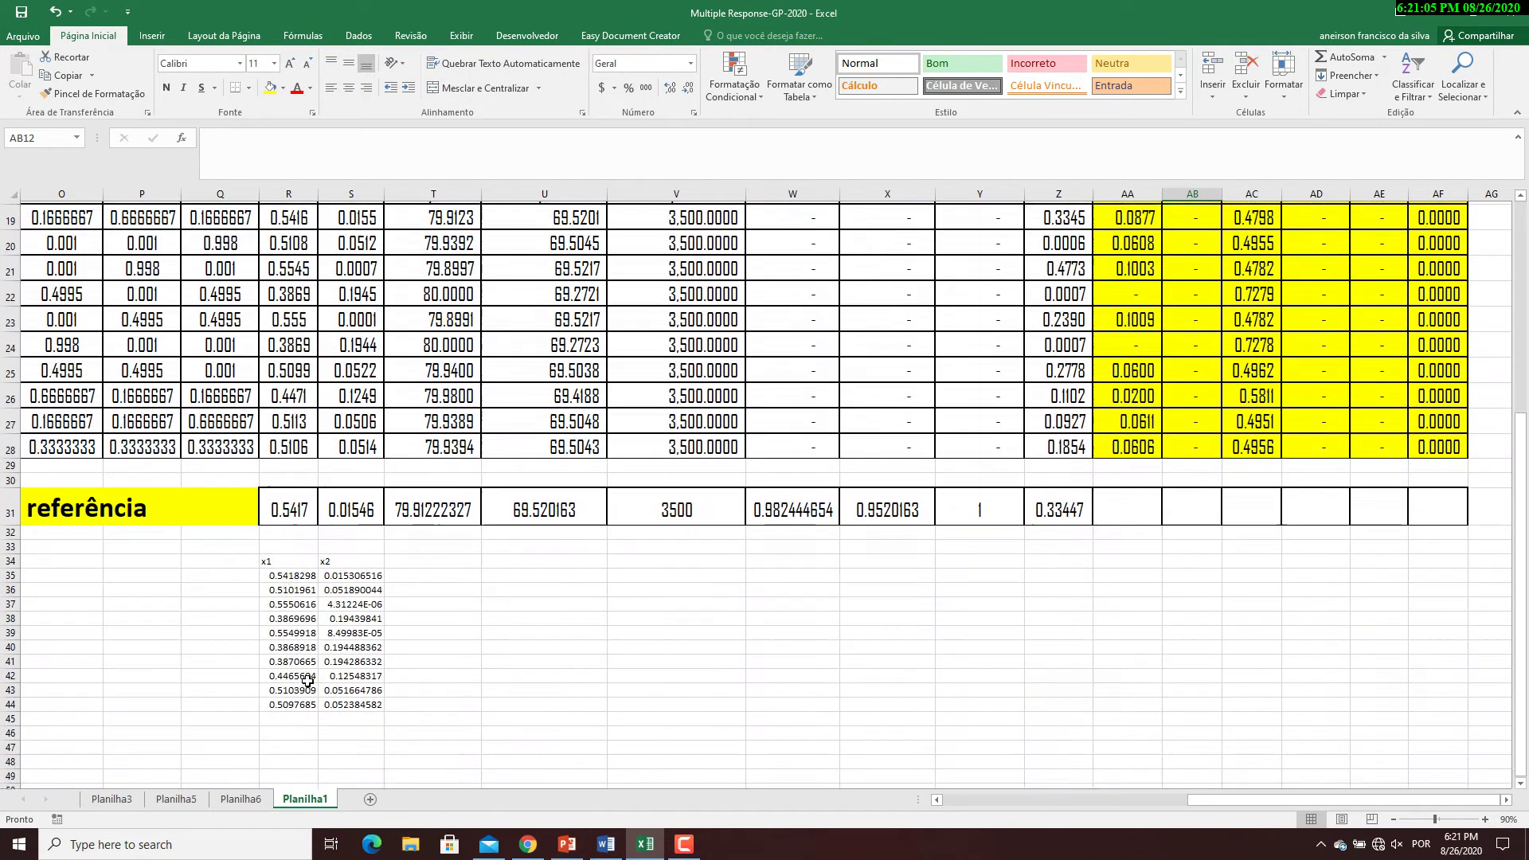
left_click_drag(278, 557, 352, 708)
left_click(328, 396)
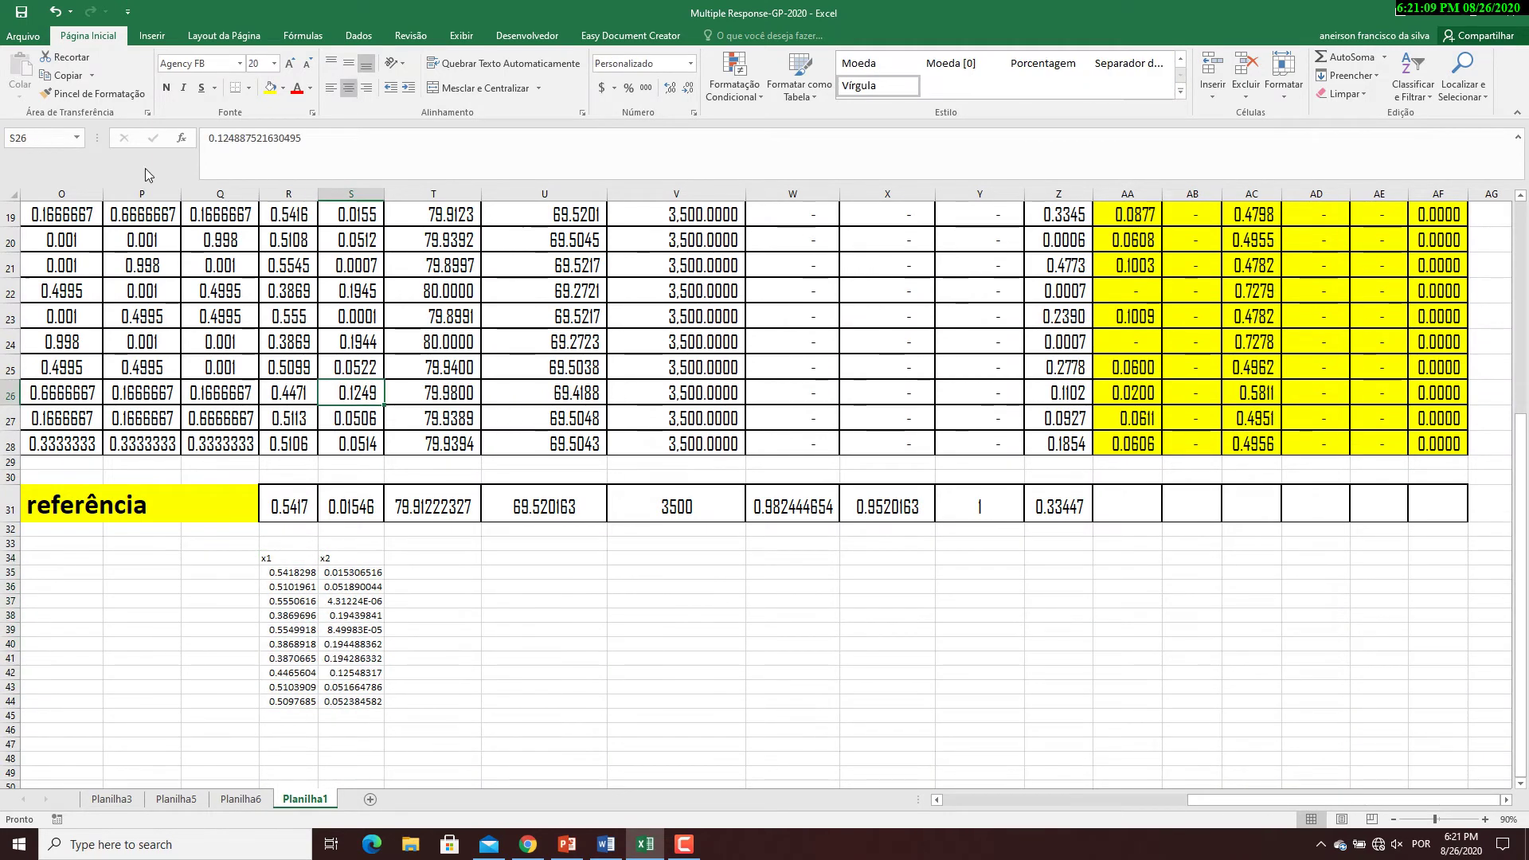
left_click(94, 94)
left_click(279, 557)
left_click_drag(330, 586, 352, 707)
left_click(539, 679)
- Clear the old results in R19:AF28, from the x1 column through the d3+ column
scroll(539, 678, "up", 2)
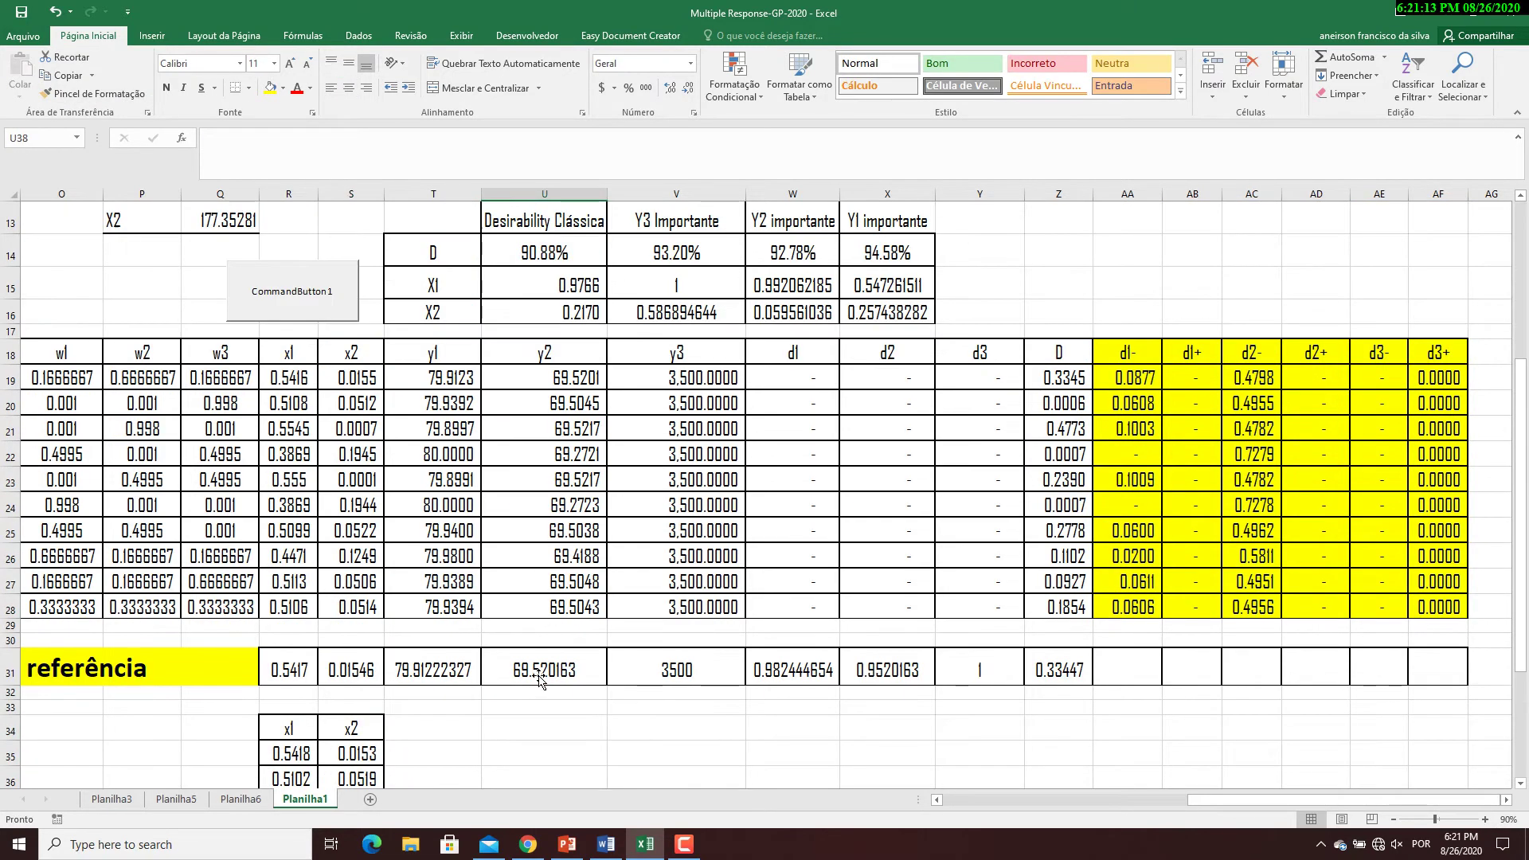
left_click_drag(288, 377, 351, 380)
left_click_drag(685, 484, 1458, 612)
key("Delete")
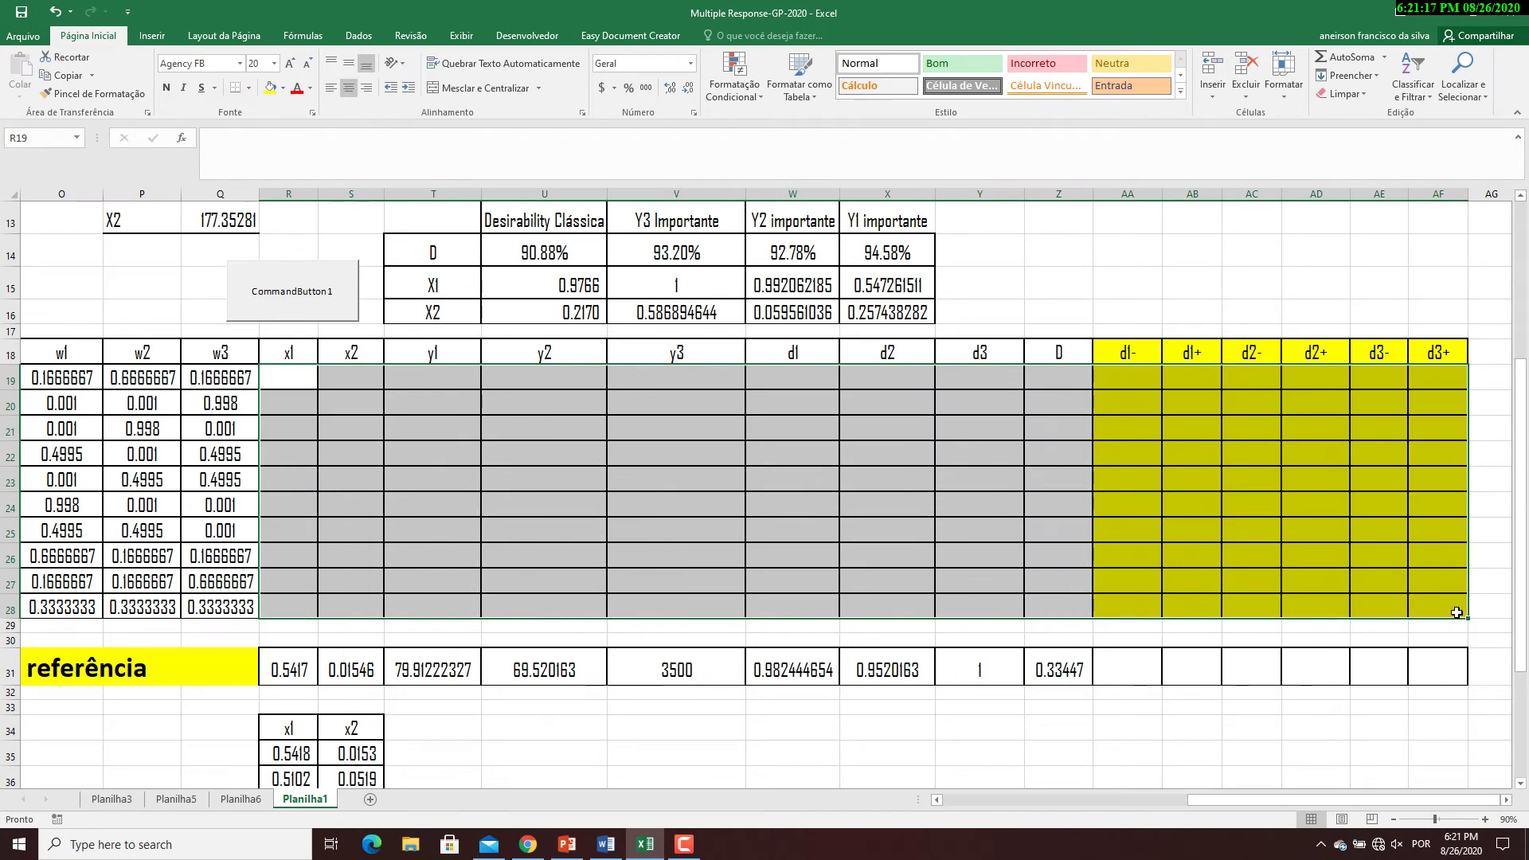
- Run the worksheet's macro twice to fill the results table R19:AF28 for the ten weight scenarios
left_click(1012, 761)
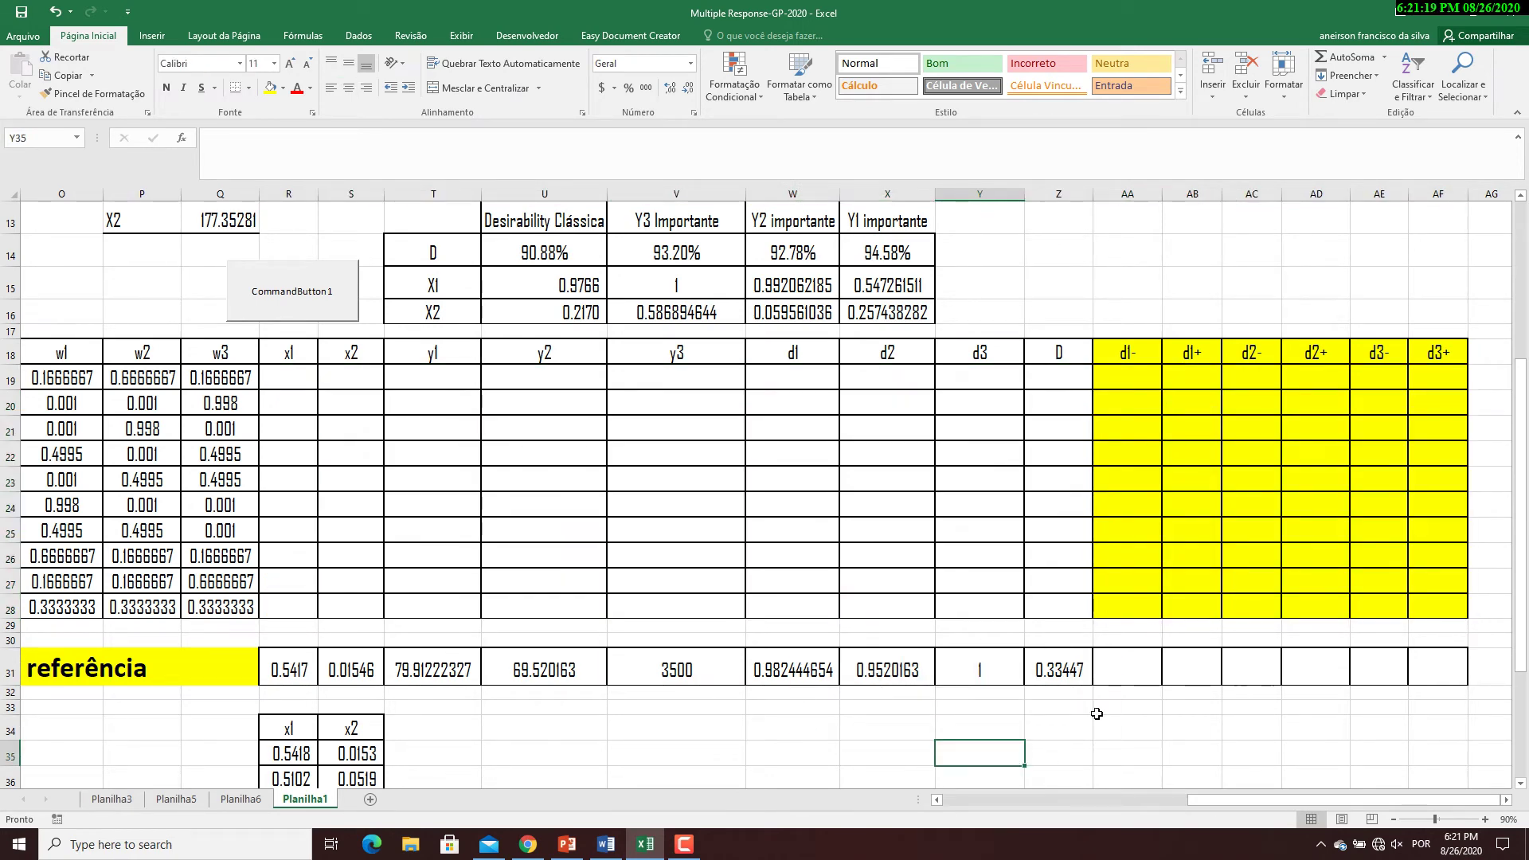
scroll(325, 333, "up", 1)
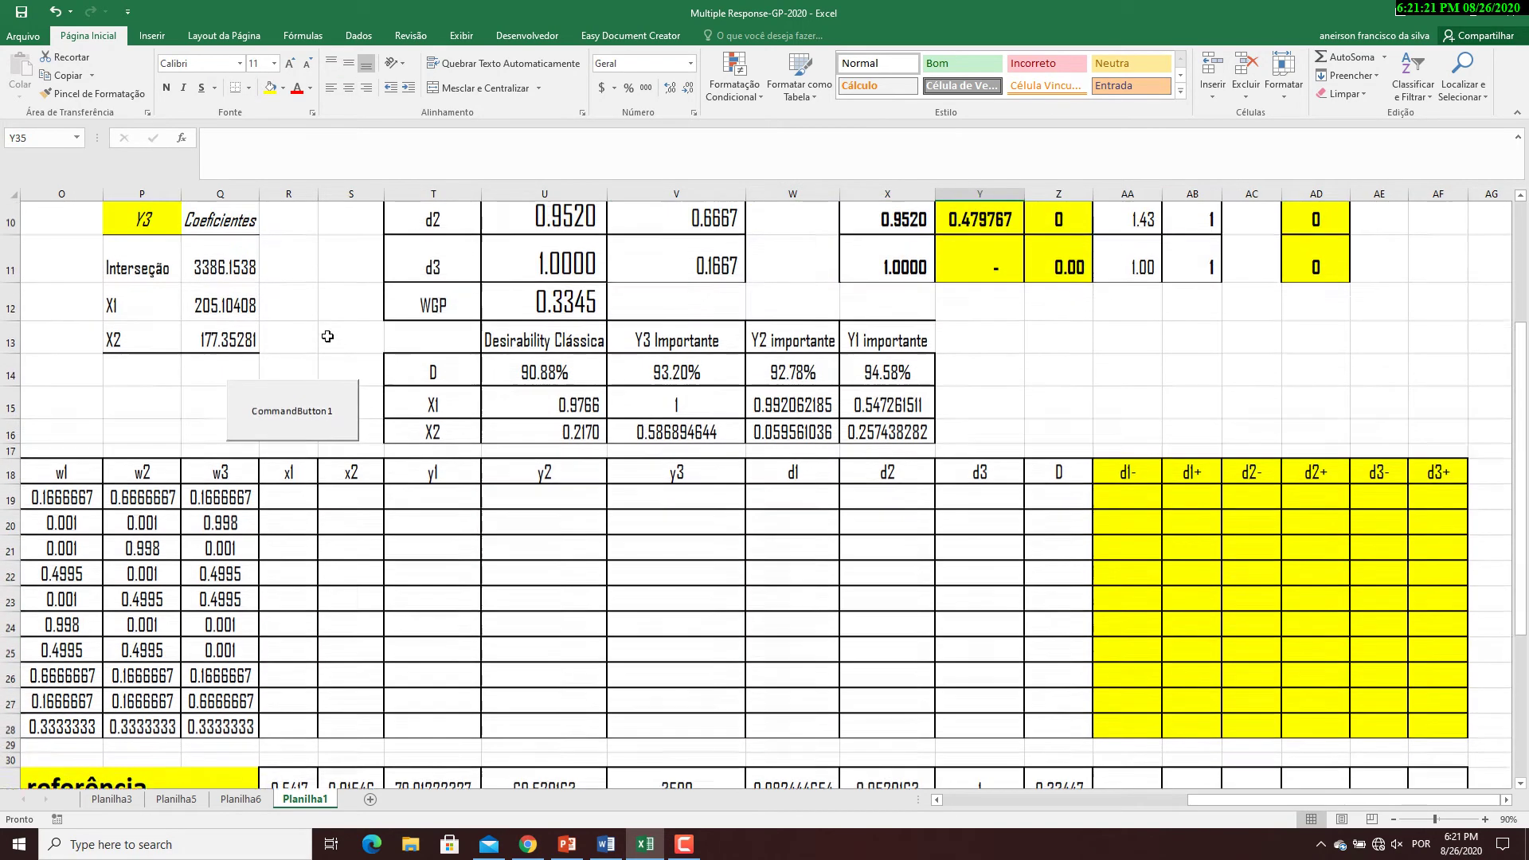
left_click(317, 436)
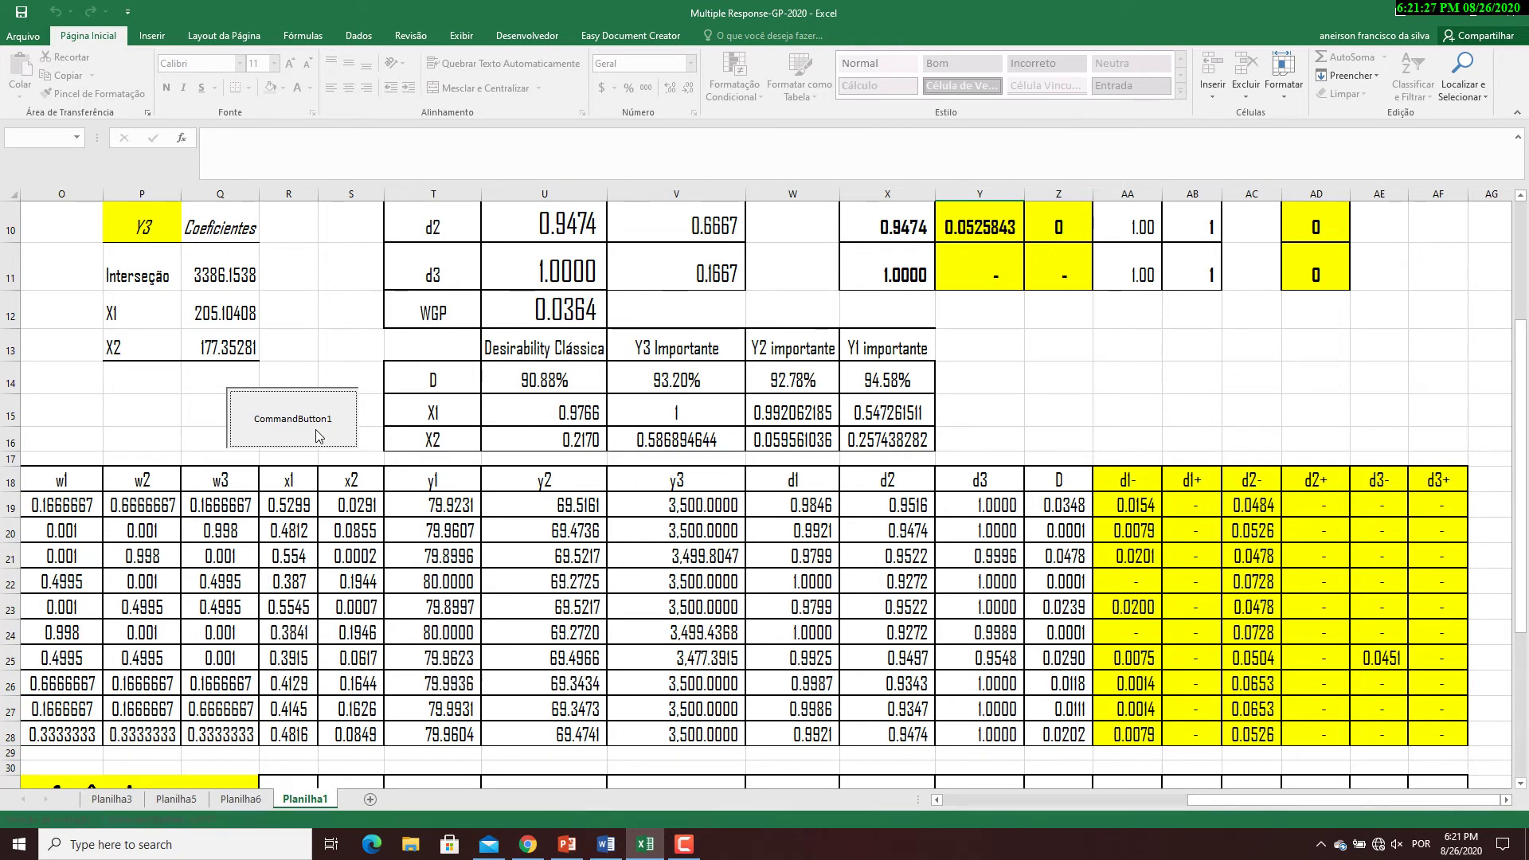
left_click(318, 436)
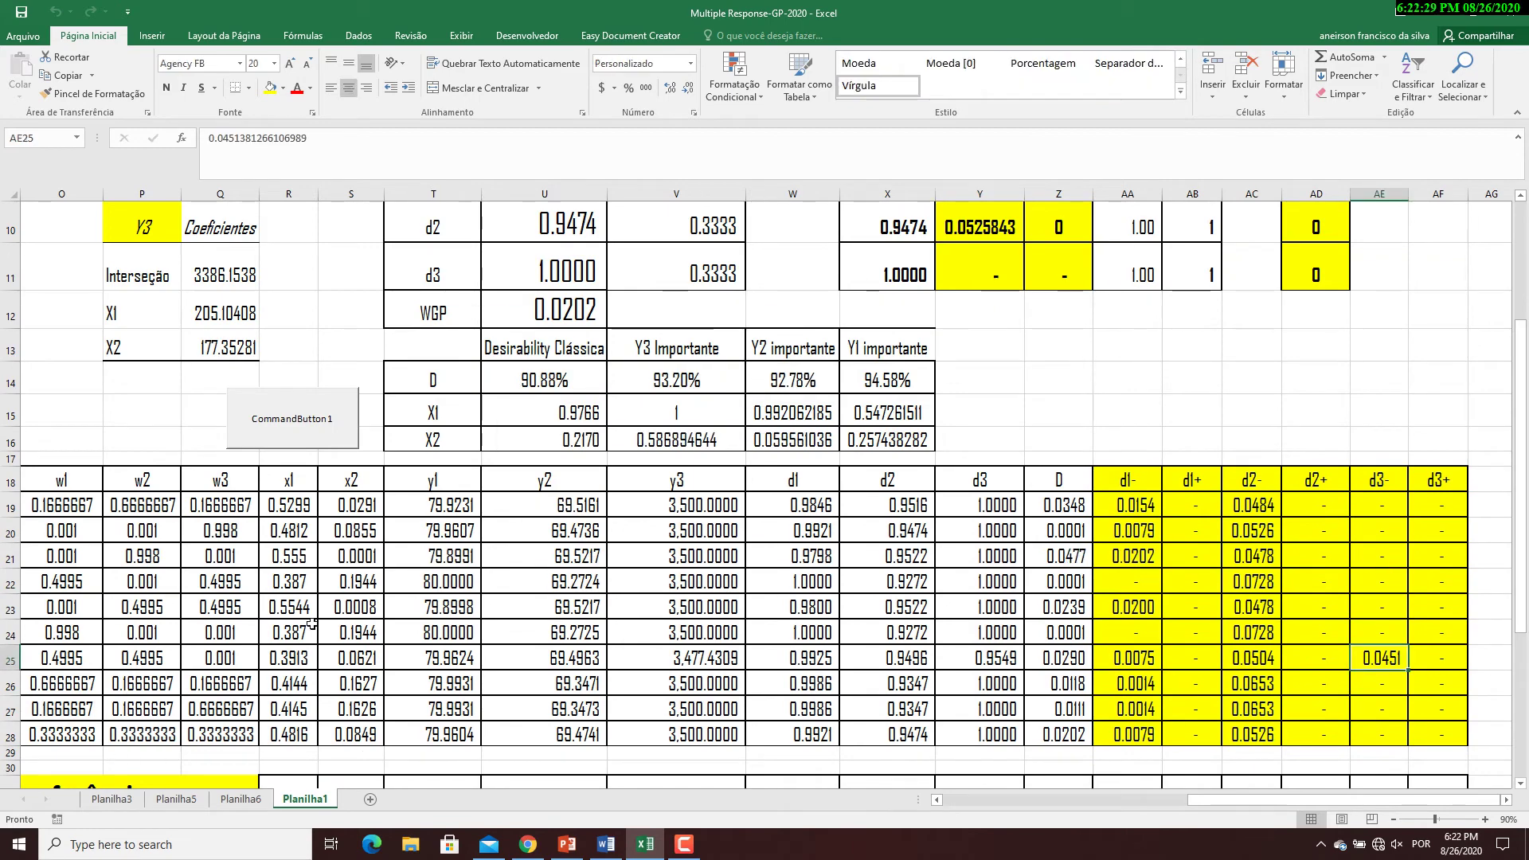
- Compare the new x1 and x2 results with the earlier list in R34:S44 below the reference row
scroll(351, 607, "down", 2)
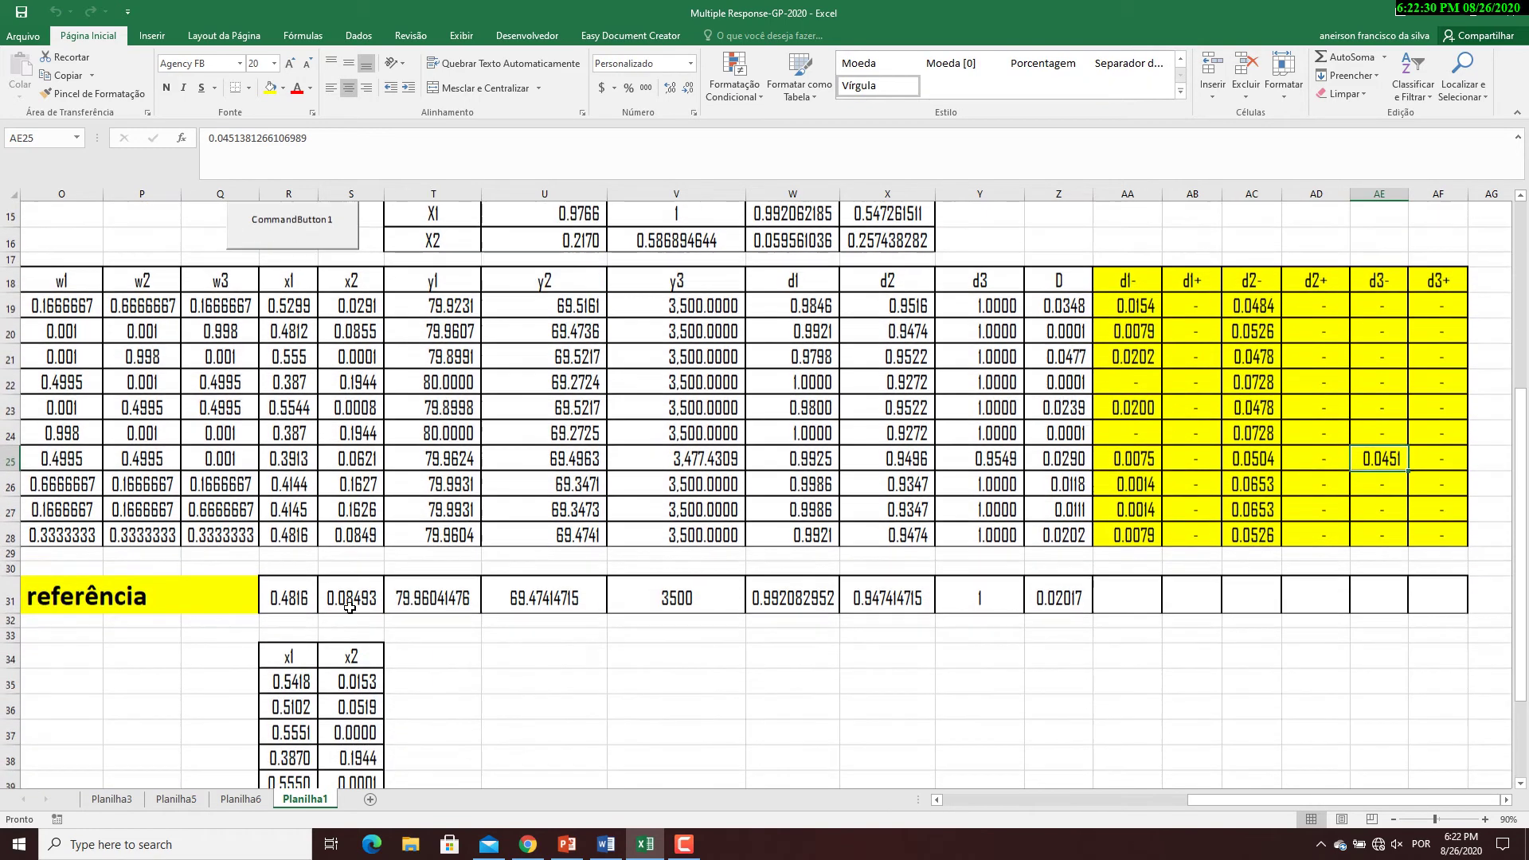
scroll(350, 607, "down", 1)
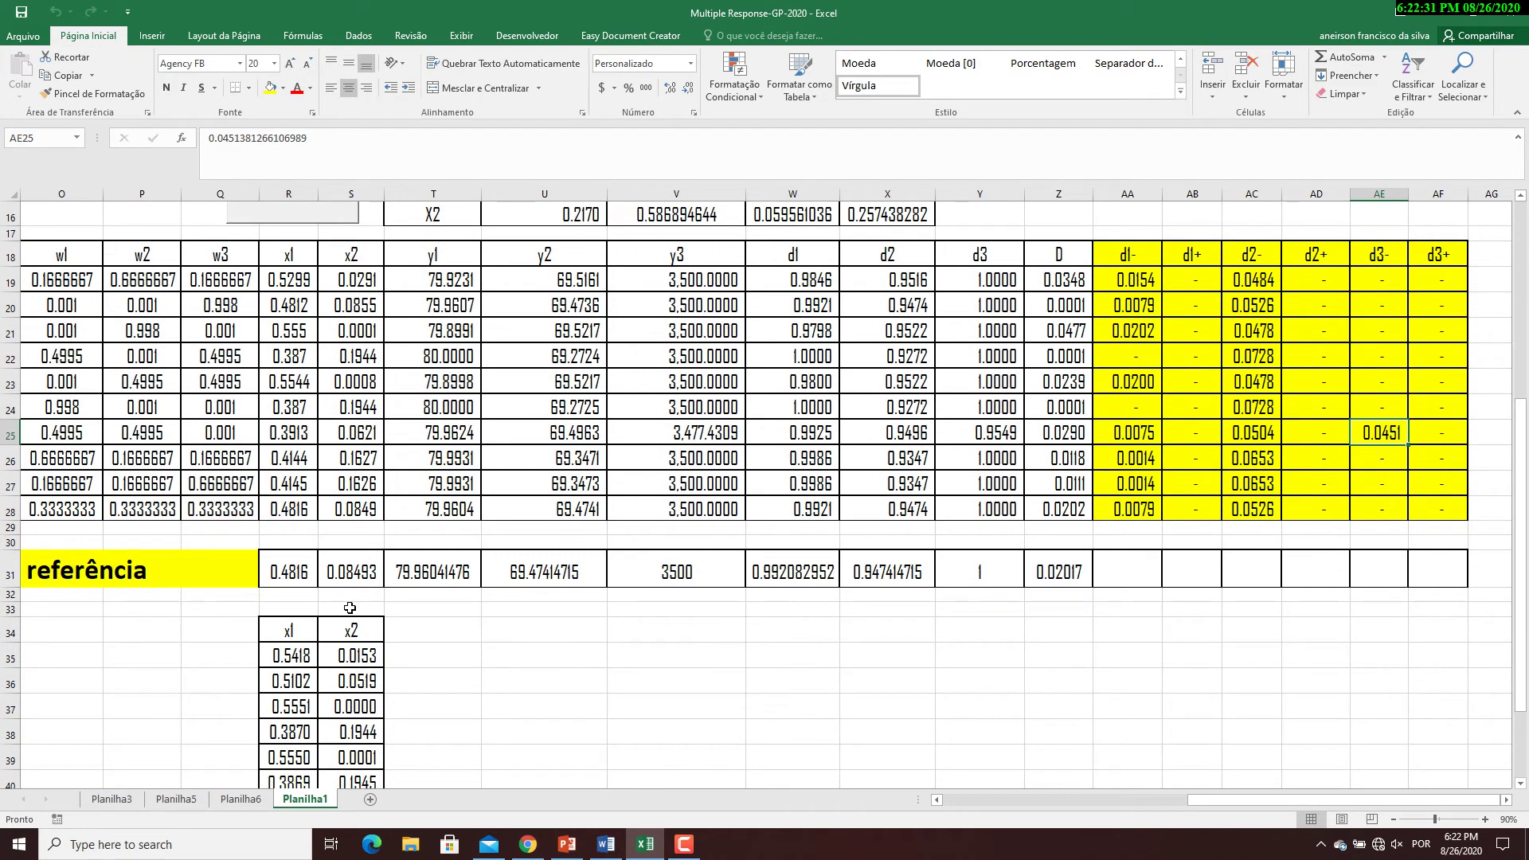
scroll(350, 608, "down", 1)
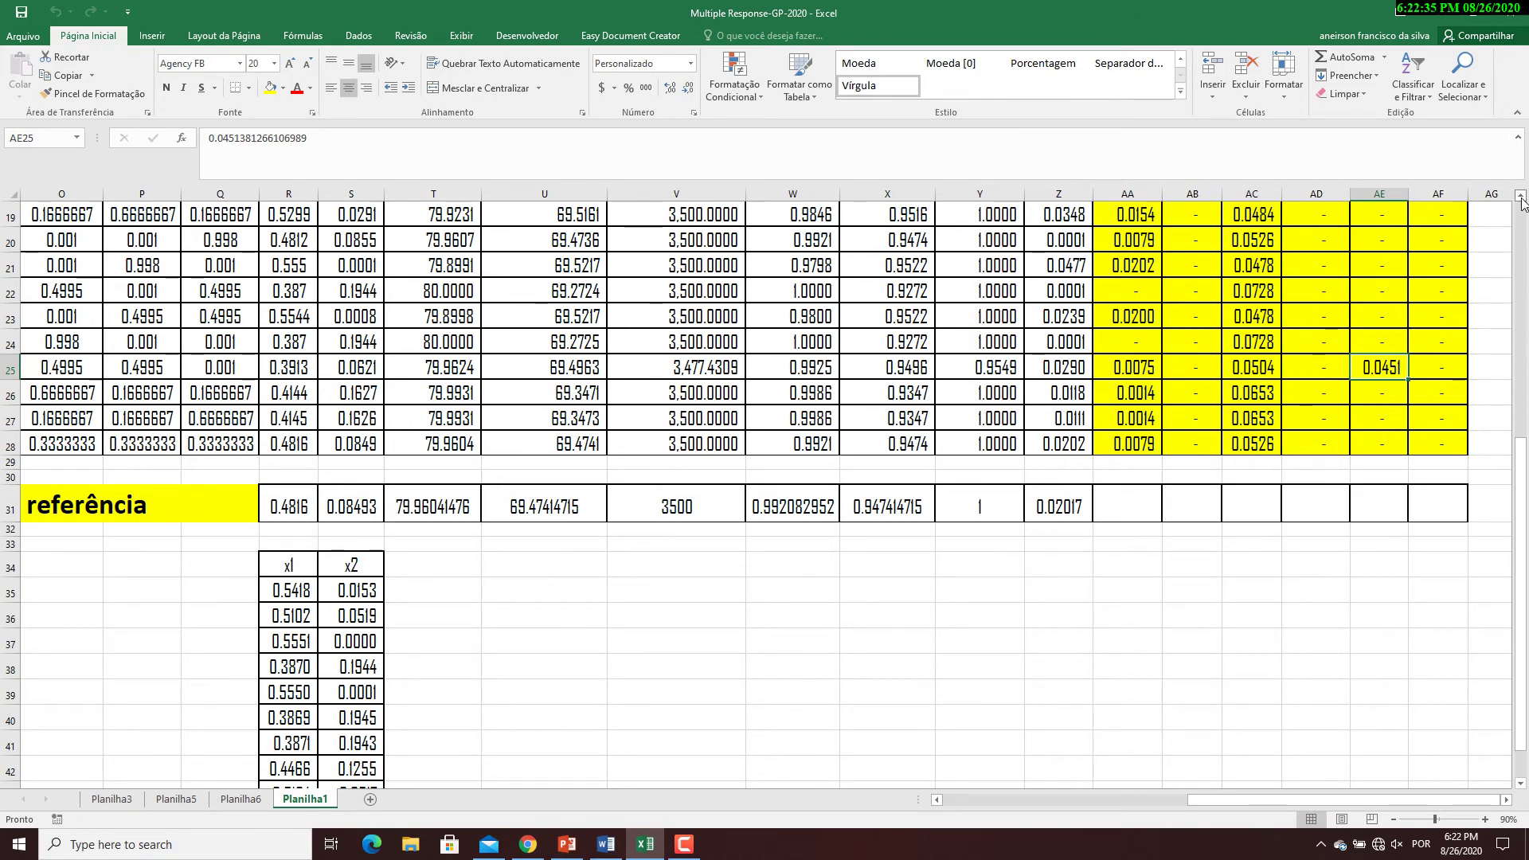
scroll(280, 352, "up", 1)
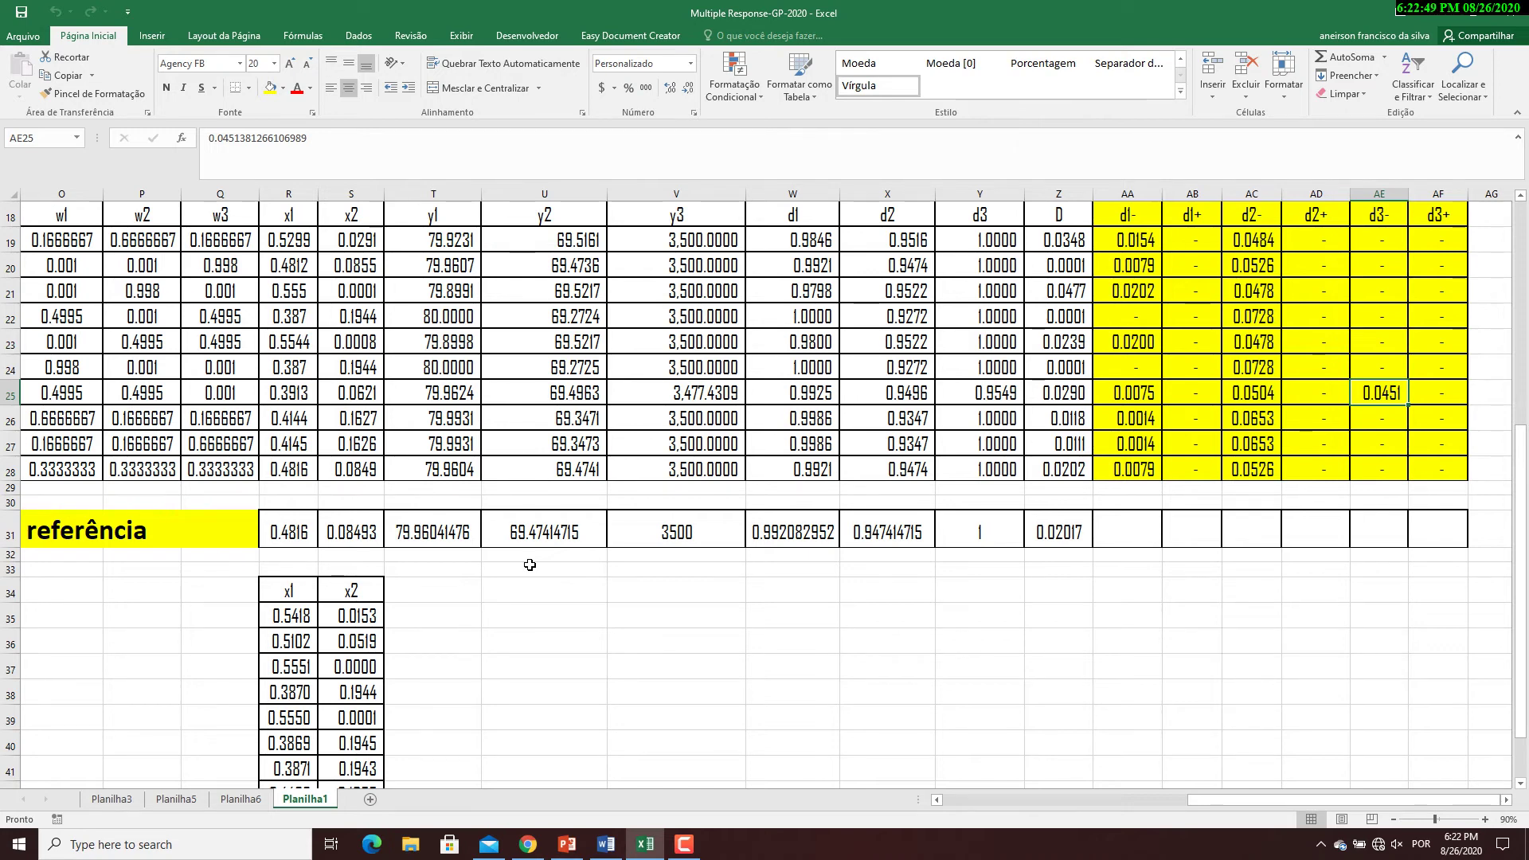
scroll(804, 560, "up", 2)
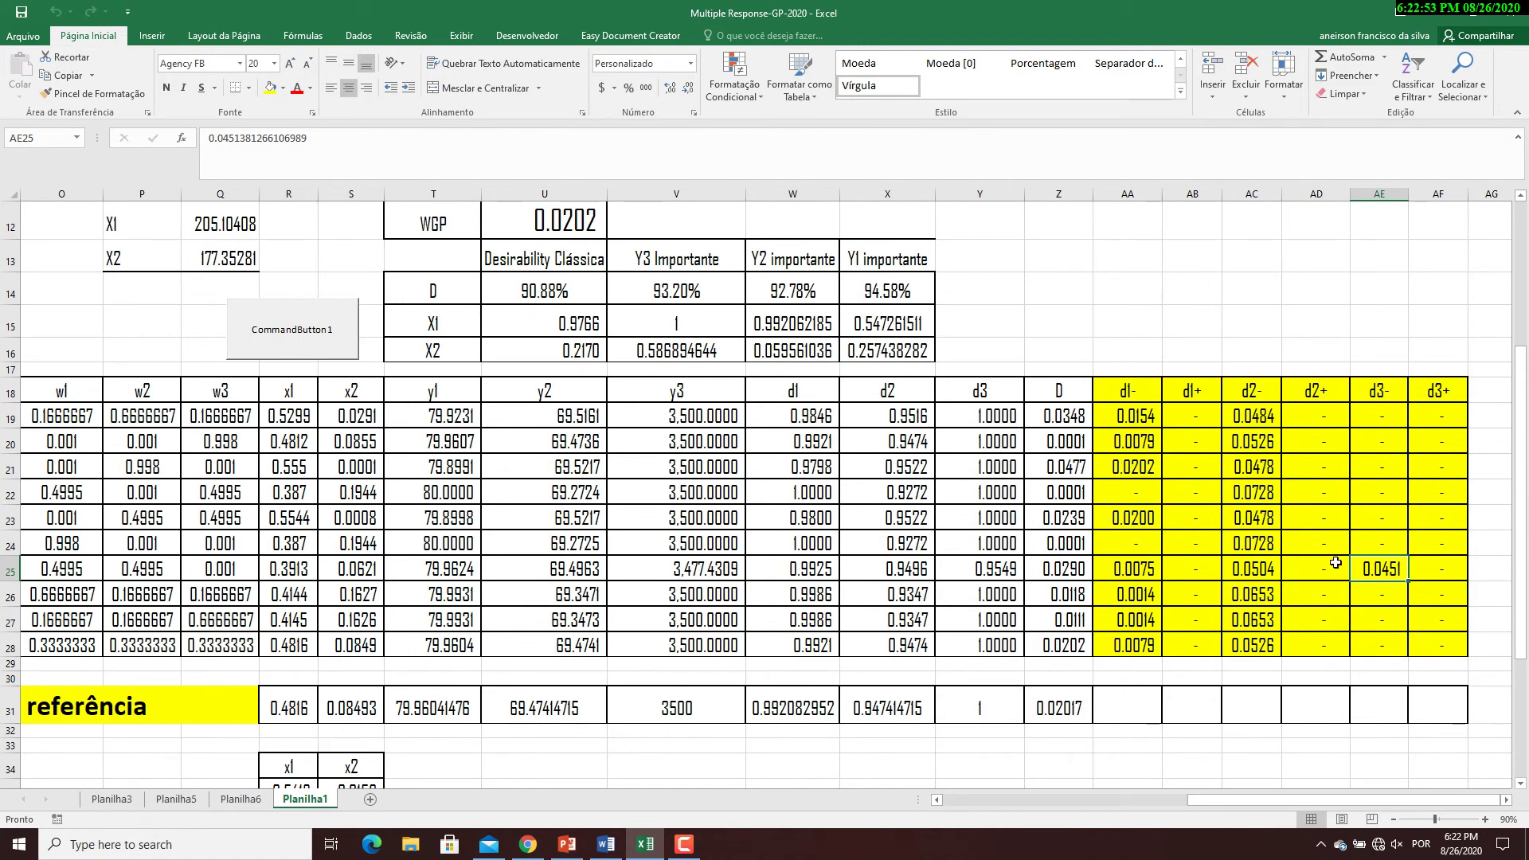
- Fill the scenario 7 row N25:AE25 with yellow and undo the bold formatting tried on it
left_click_drag(1370, 567, 88, 583)
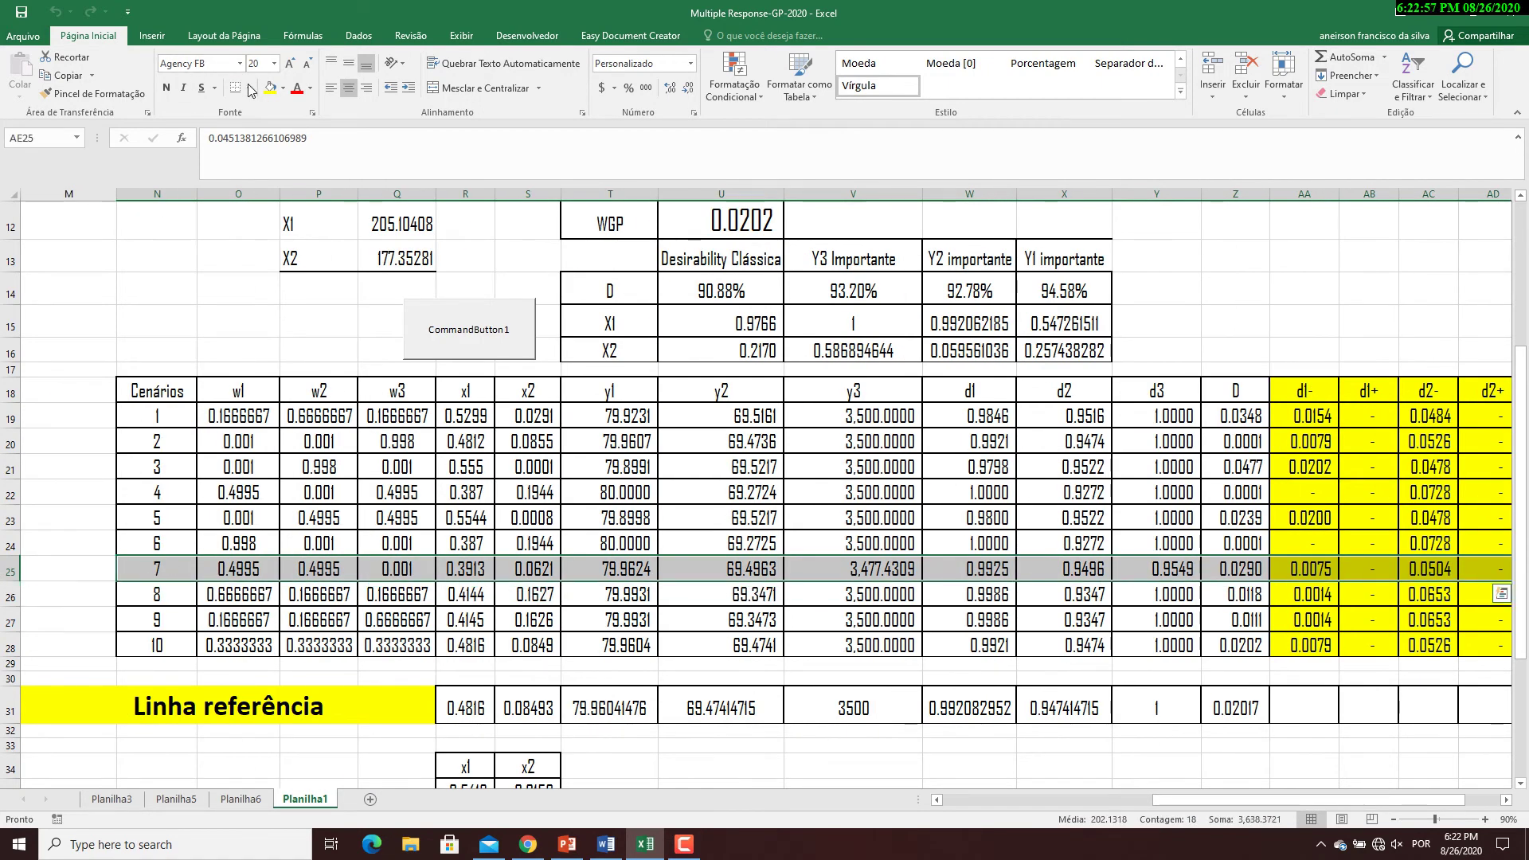
key("ctrl+n")
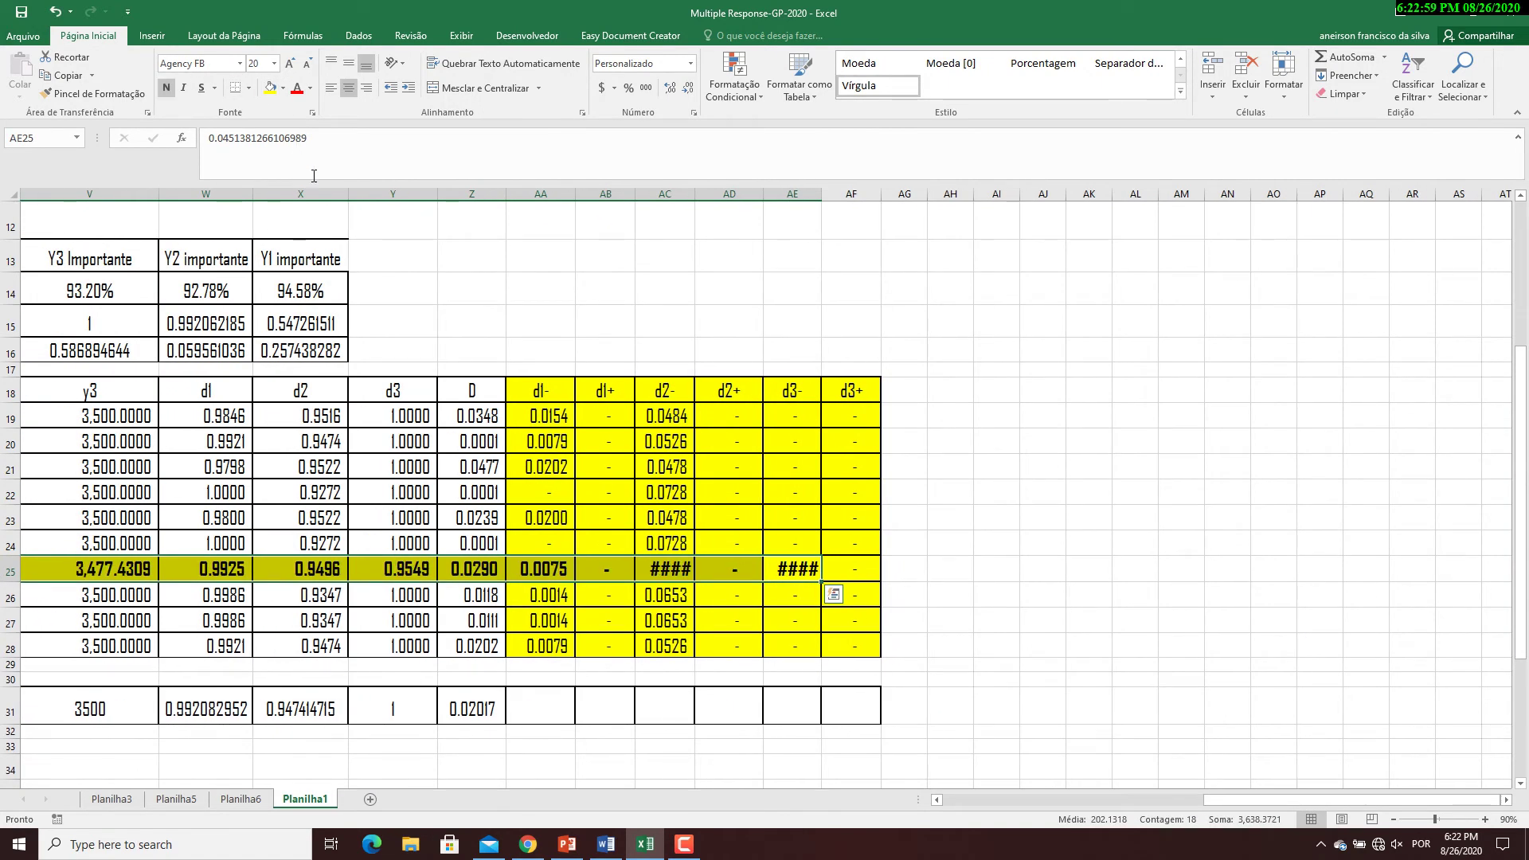
key("ctrl+z")
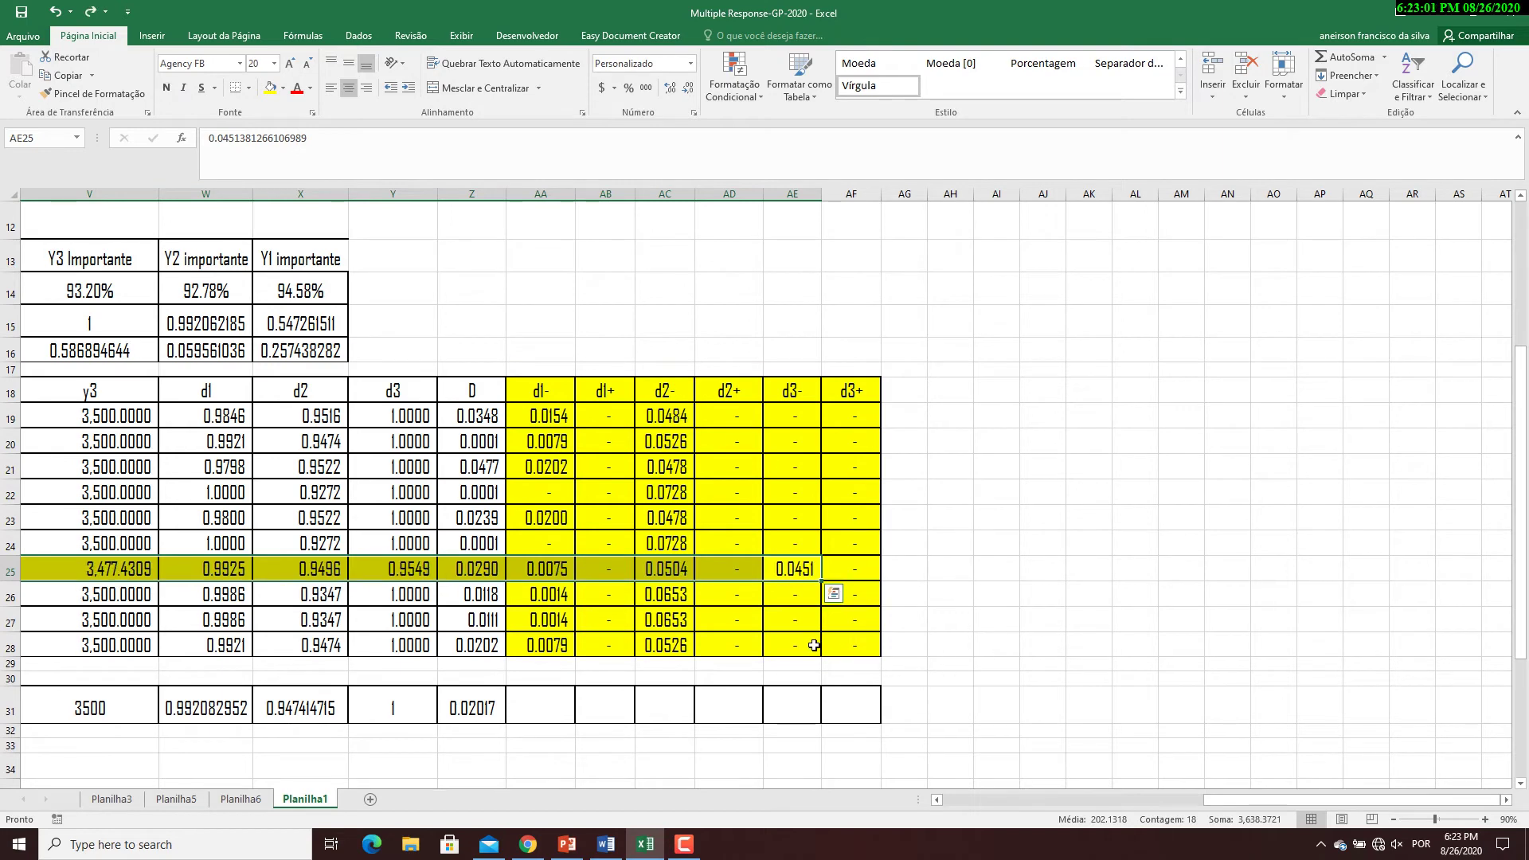
left_click(789, 567)
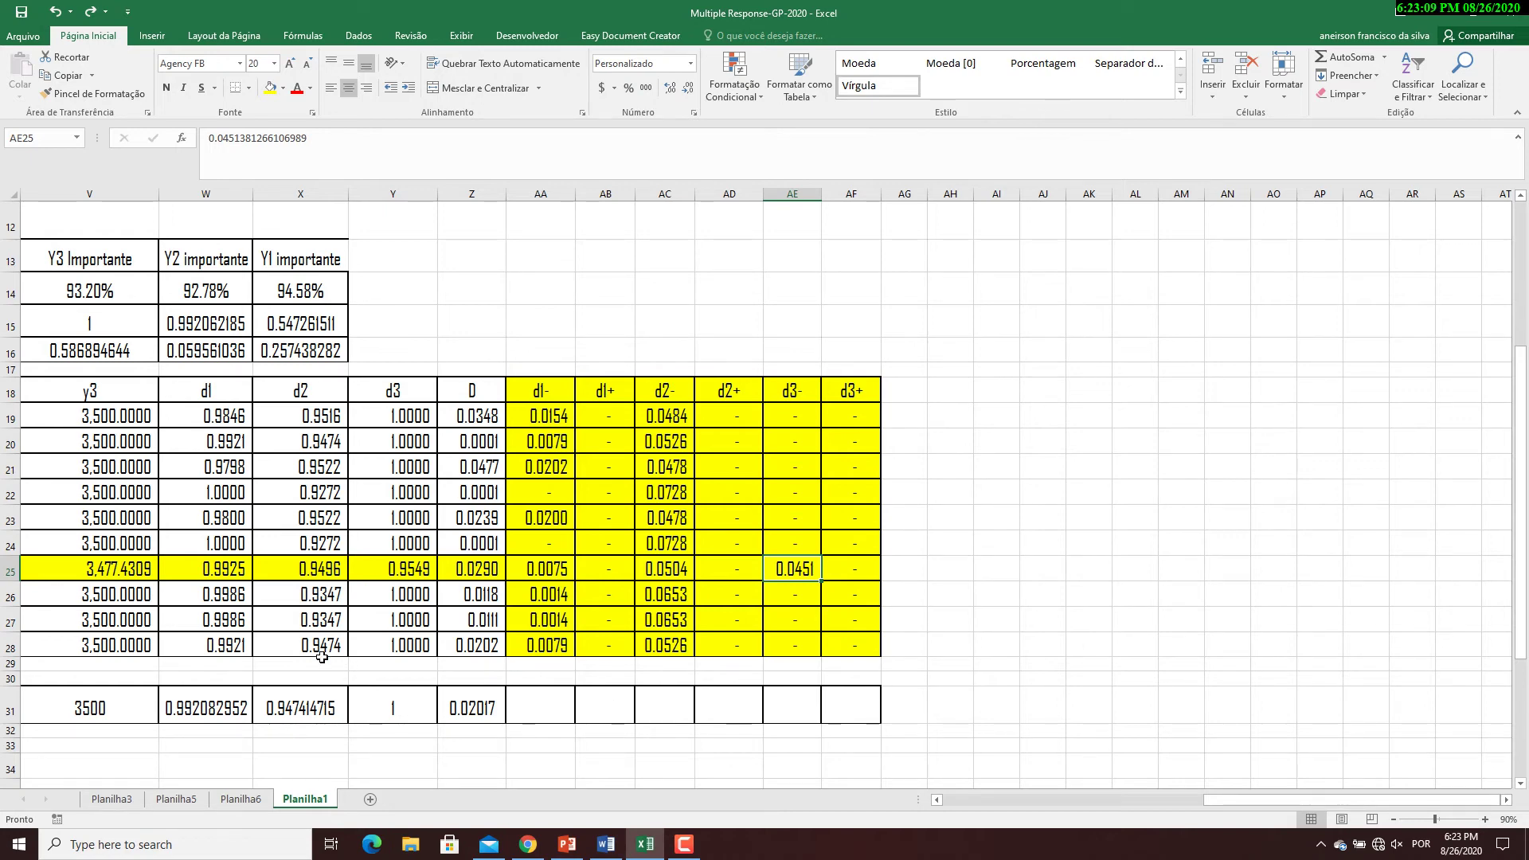
- Examine scenario 7's y3 result against the gi goals and the d3- and d3+ deviations in AE19:AF28
left_click(114, 572)
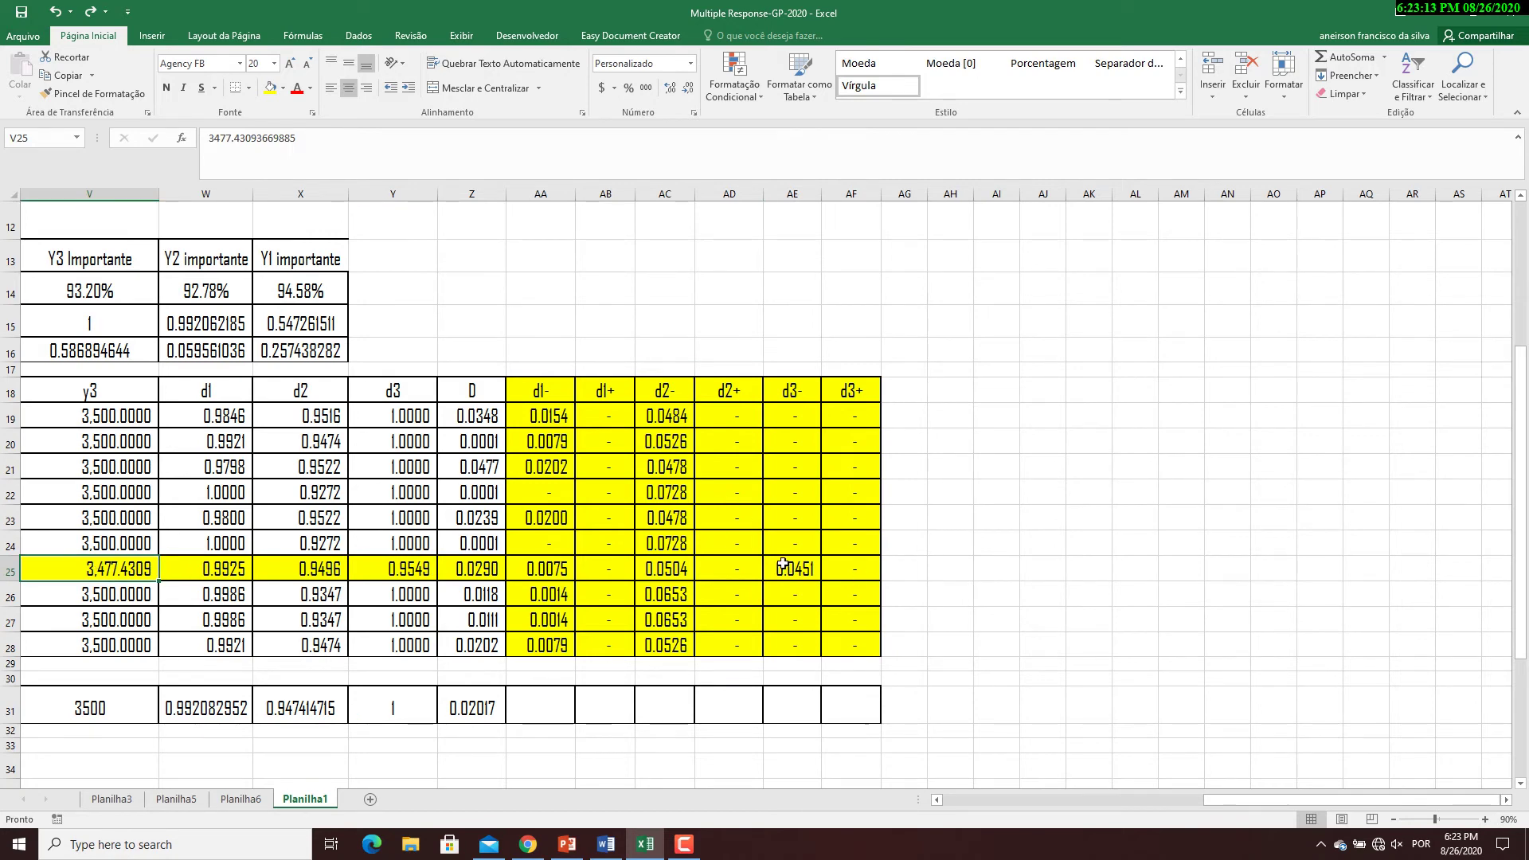
scroll(790, 568, "up", 3)
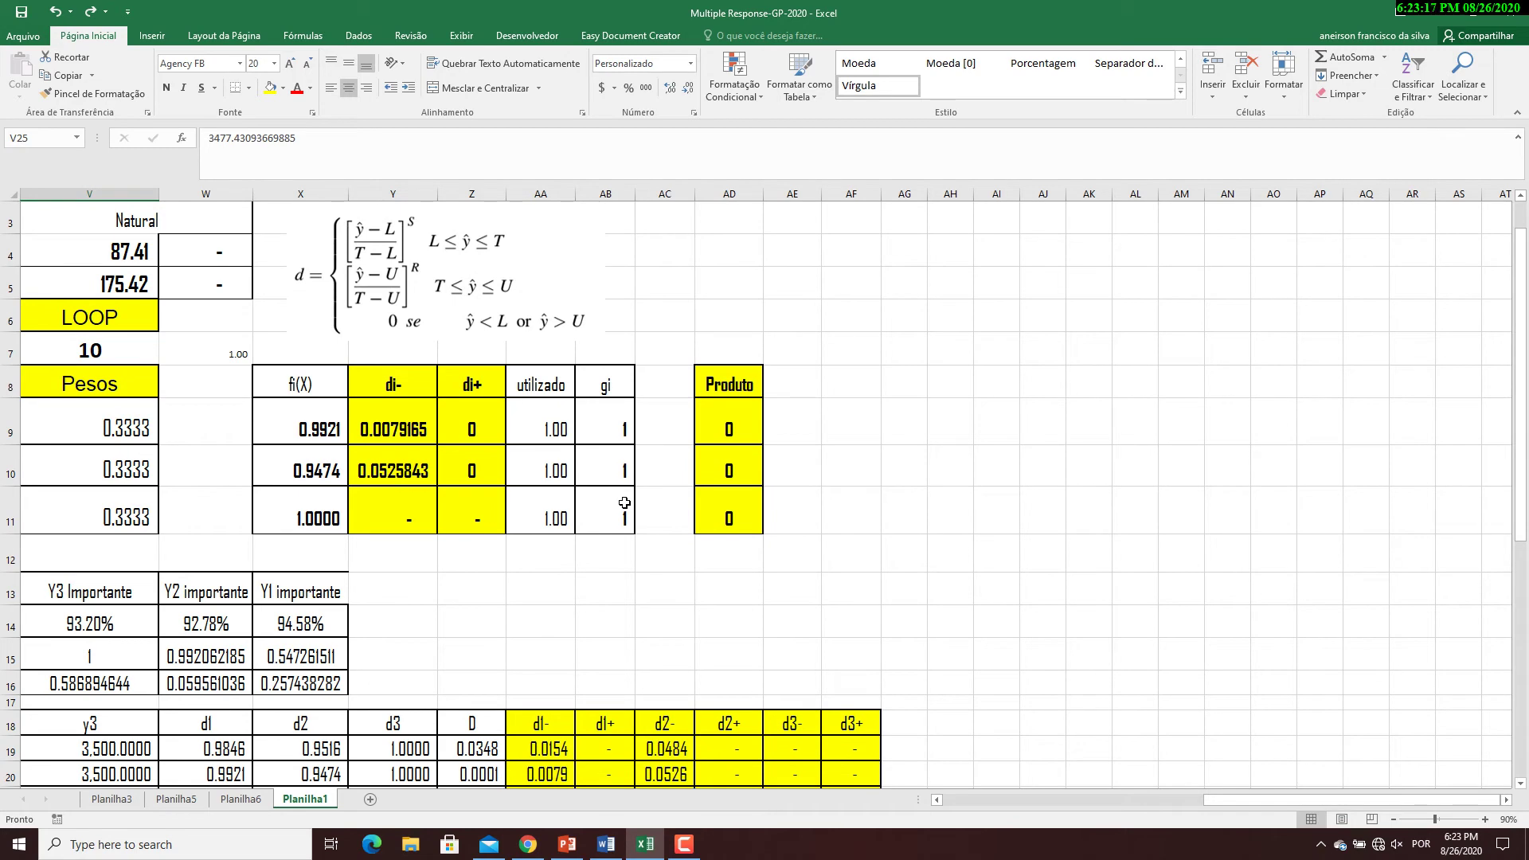
scroll(624, 503, "down", 3)
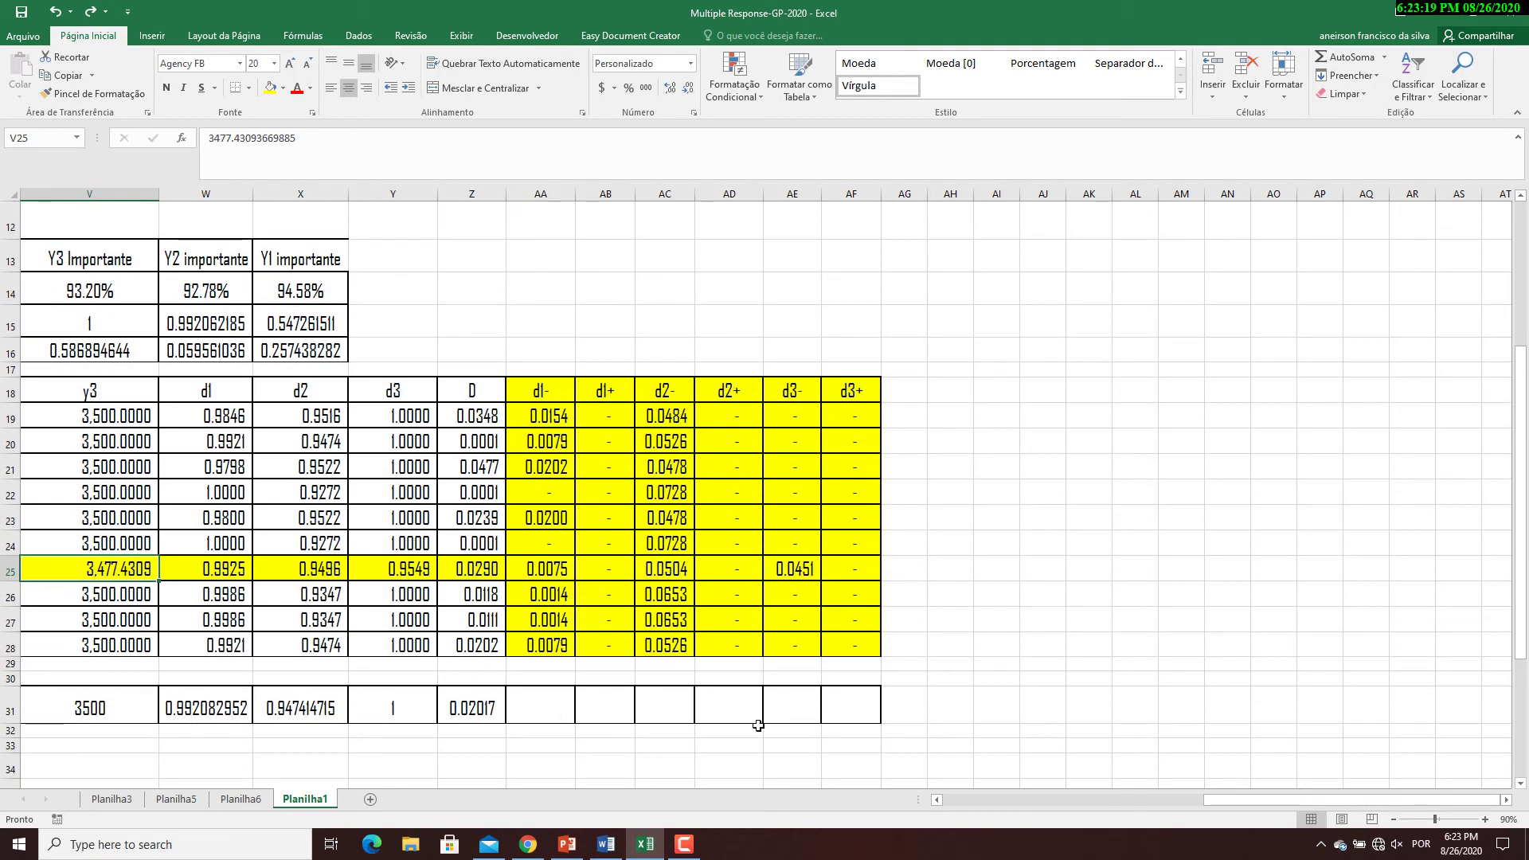
left_click_drag(1232, 798, 1174, 790)
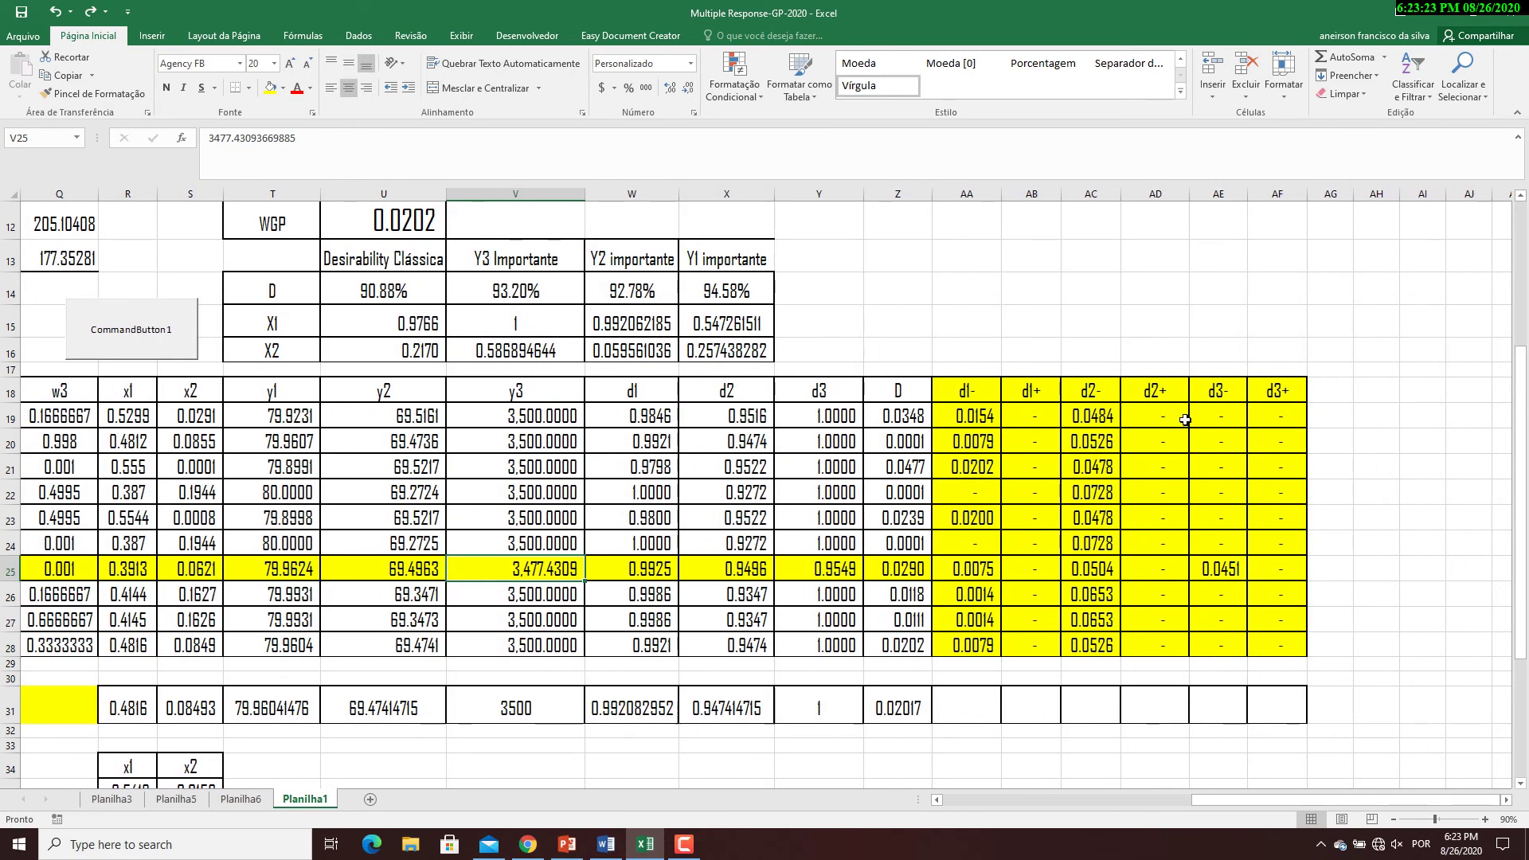
left_click_drag(1199, 411, 1285, 642)
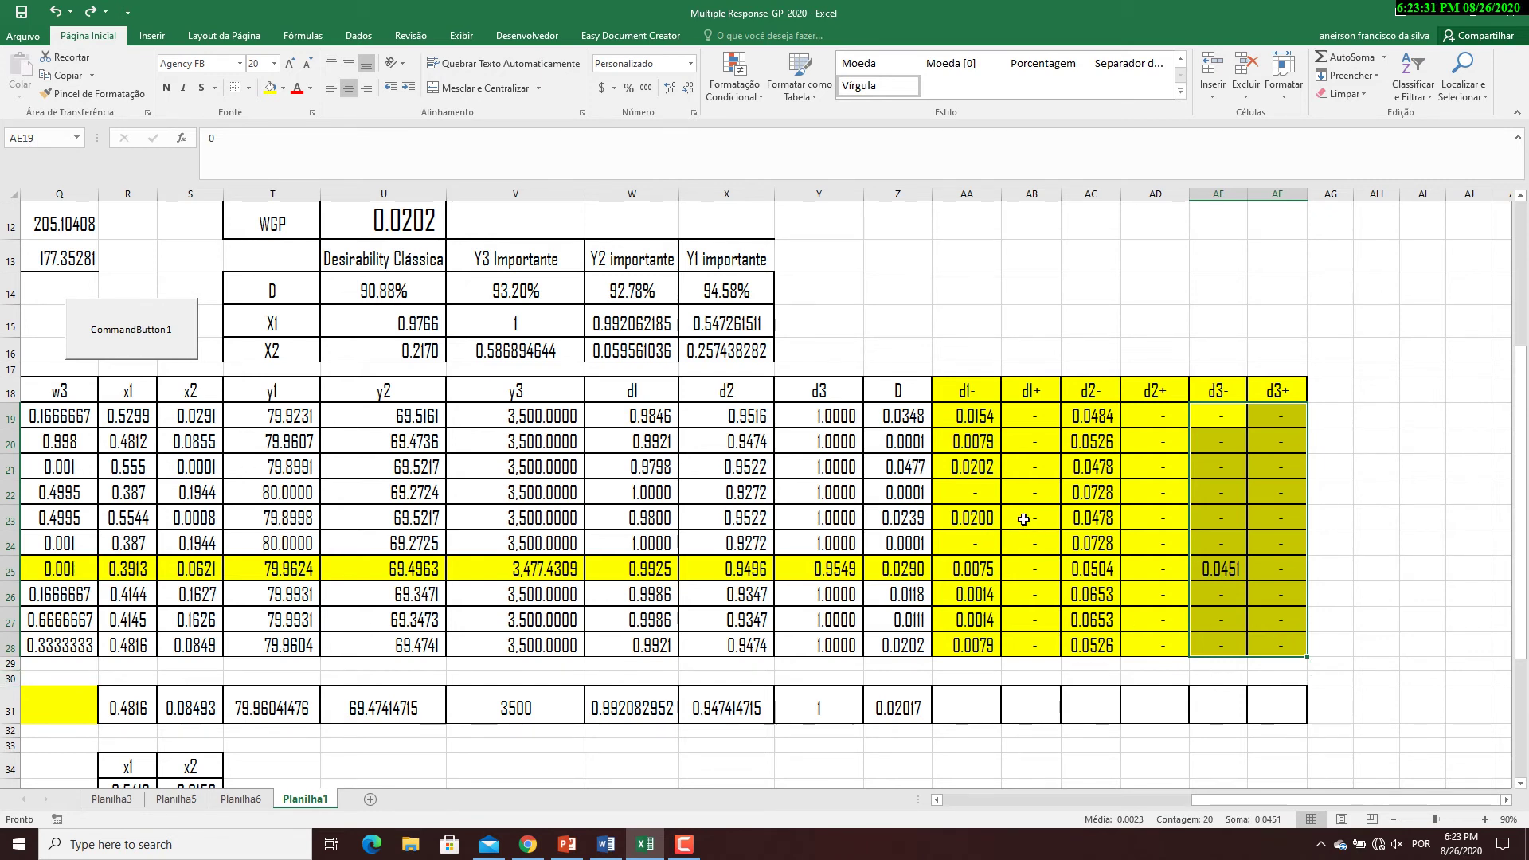
- Examine the result rows of scenarios 4 and 6, including scenario 6's d2 value
left_click_drag(1014, 500, 165, 495)
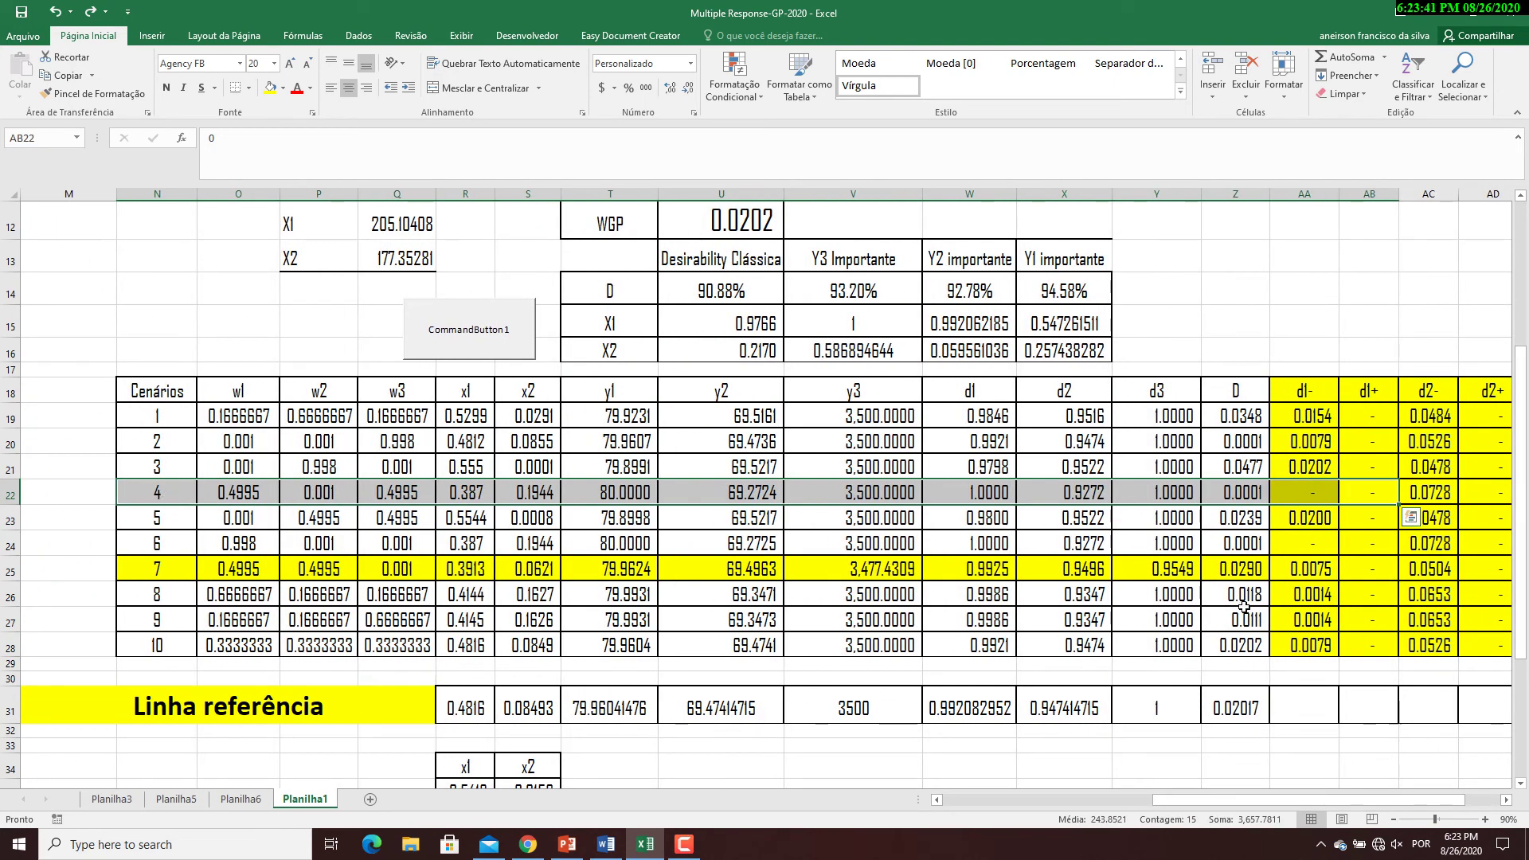
left_click_drag(1384, 544, 160, 547)
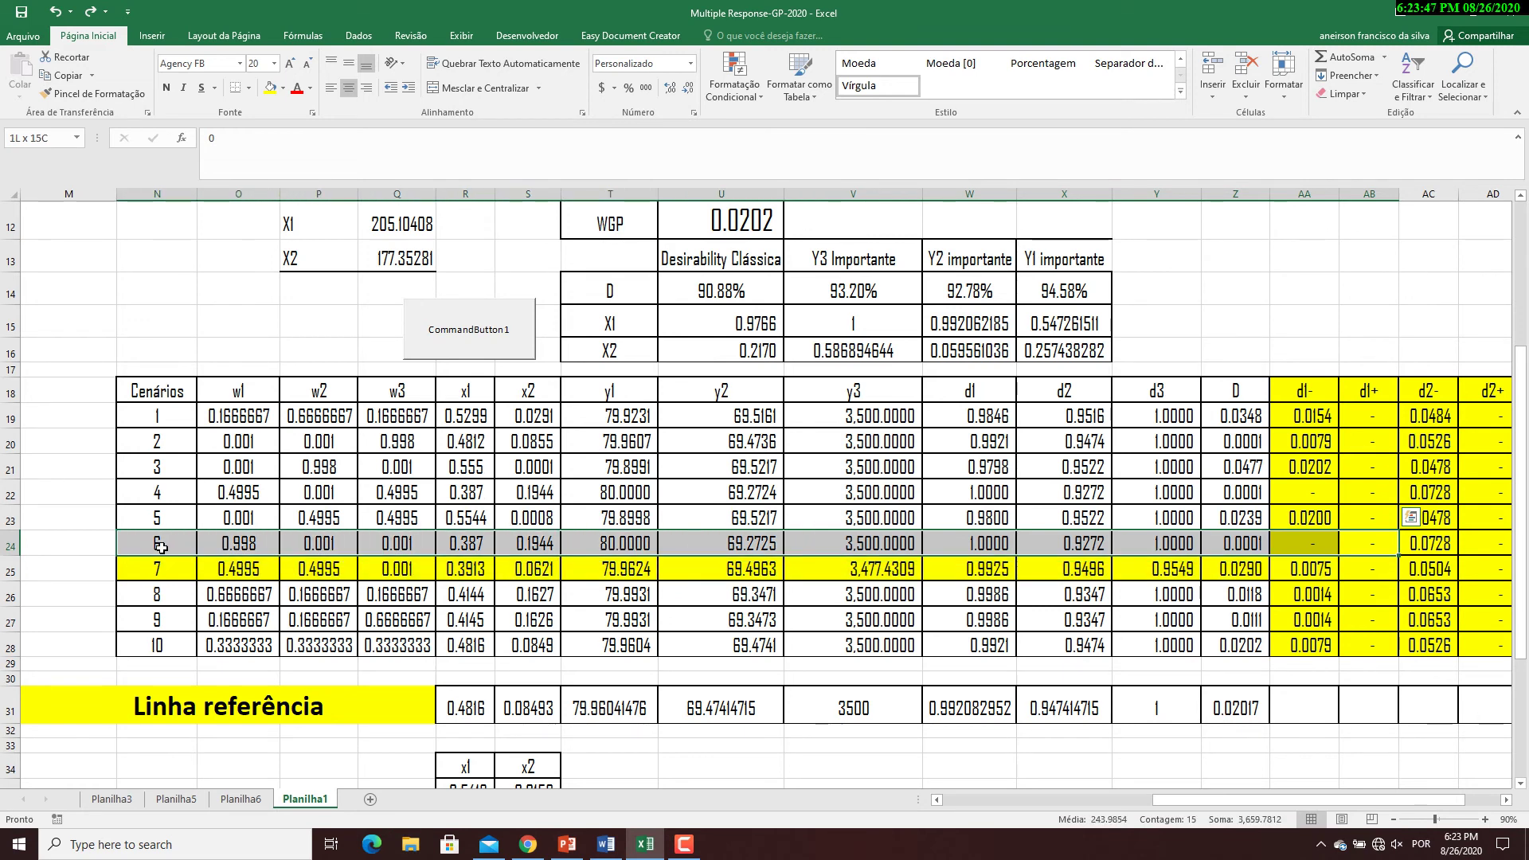
left_click_drag(161, 546, 161, 546)
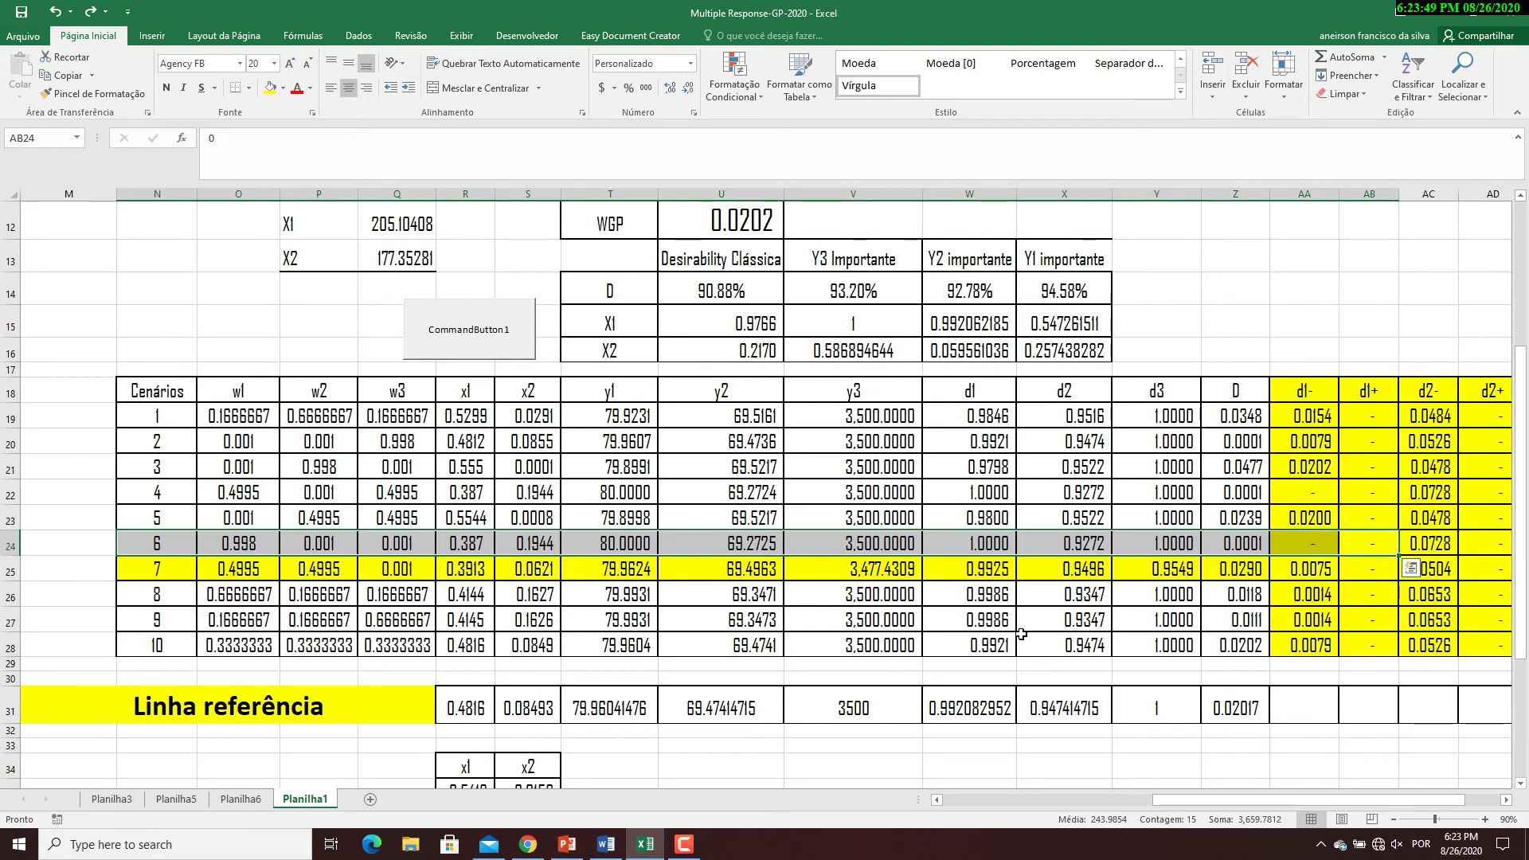
left_click(1100, 548)
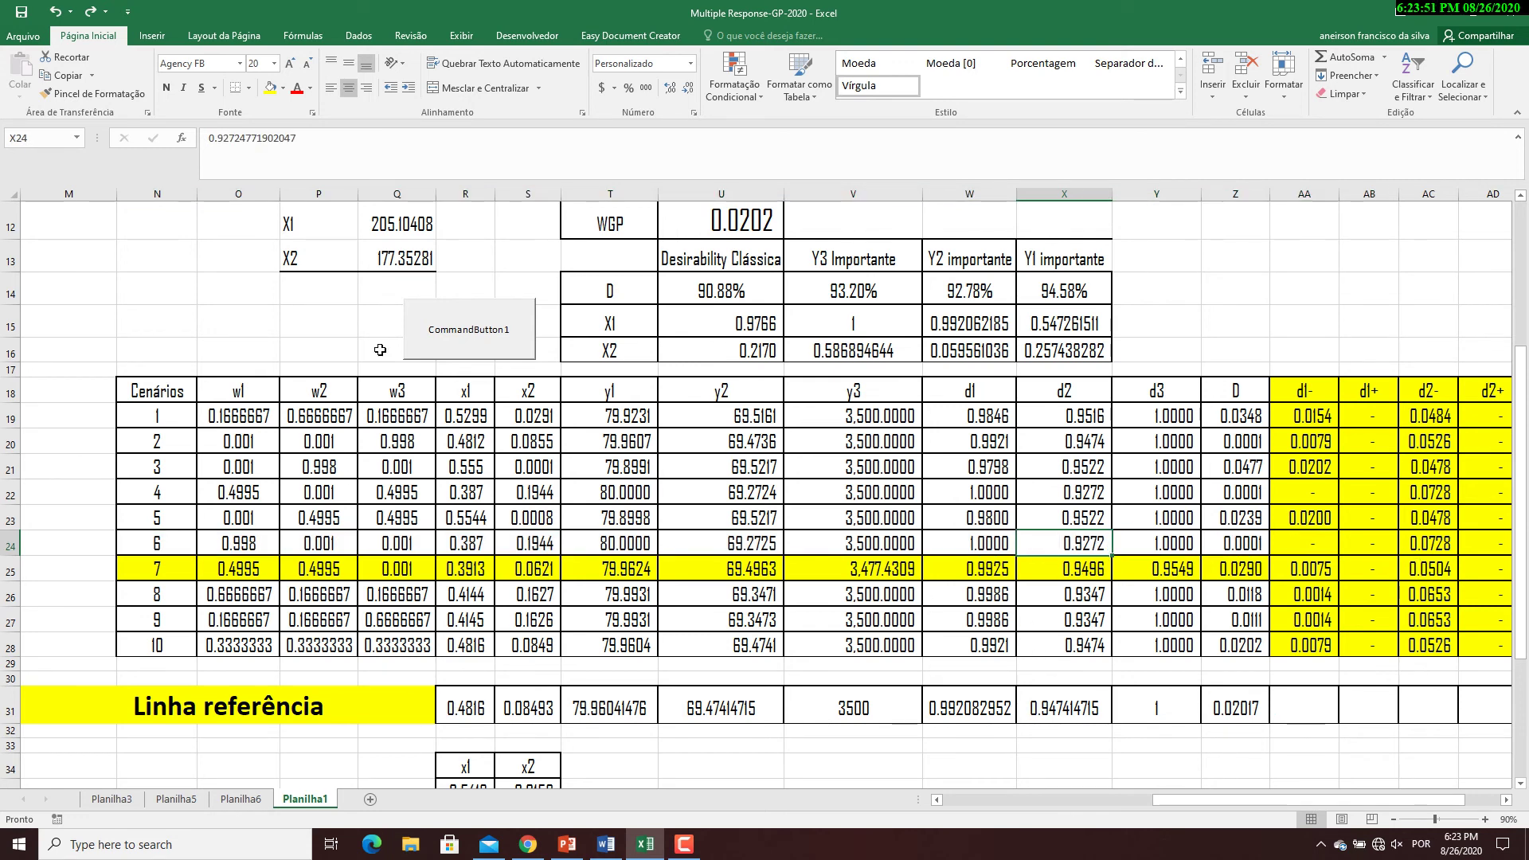
- Rerun the worksheet's macro for all scenarios and review the refreshed results table alongside the scenario weights
left_click(415, 333)
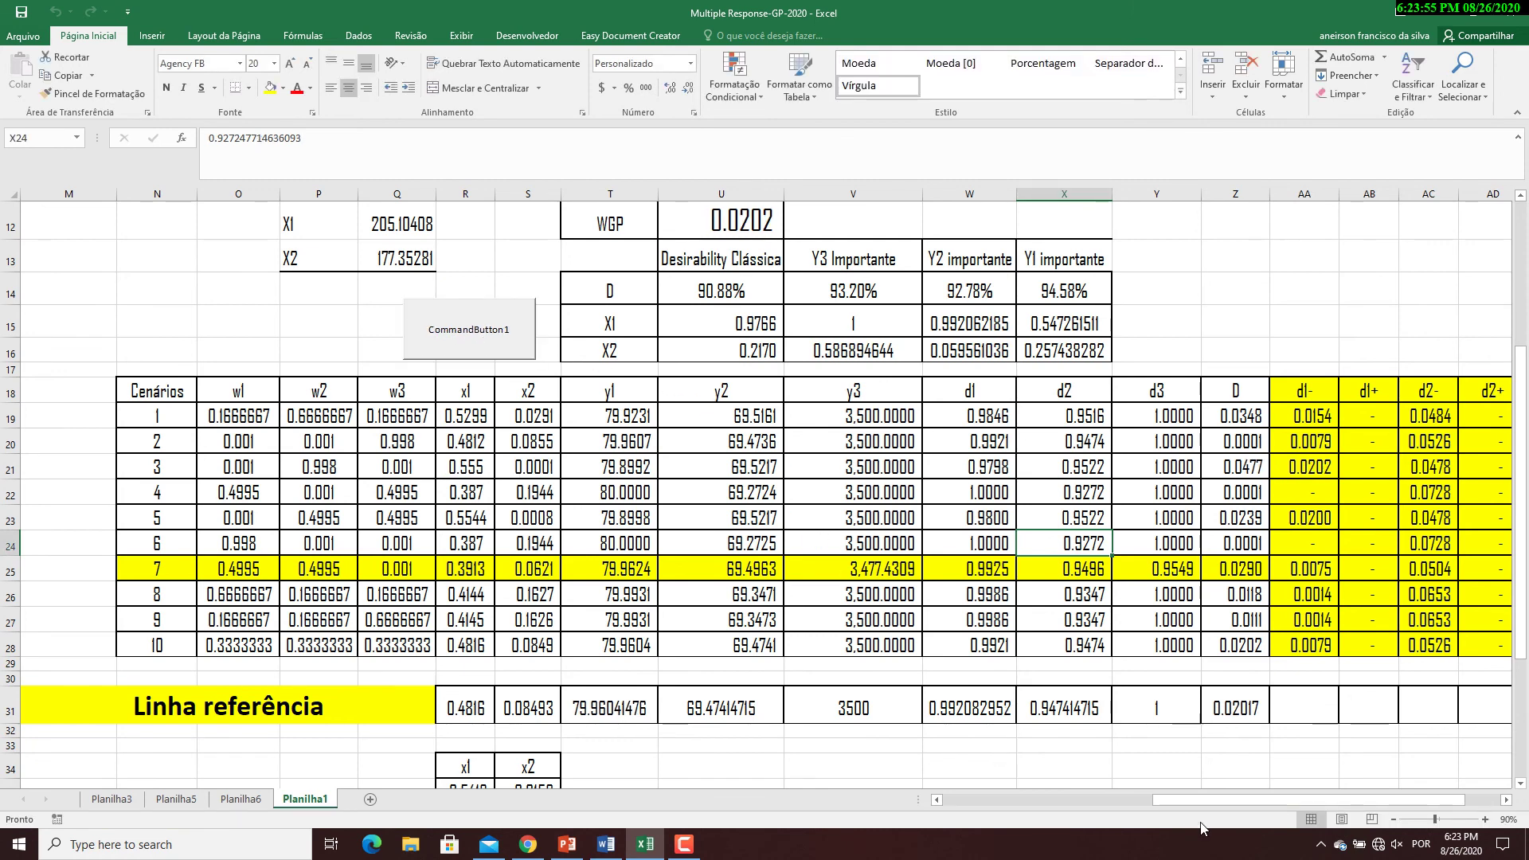
scroll(1222, 797, "right", 2)
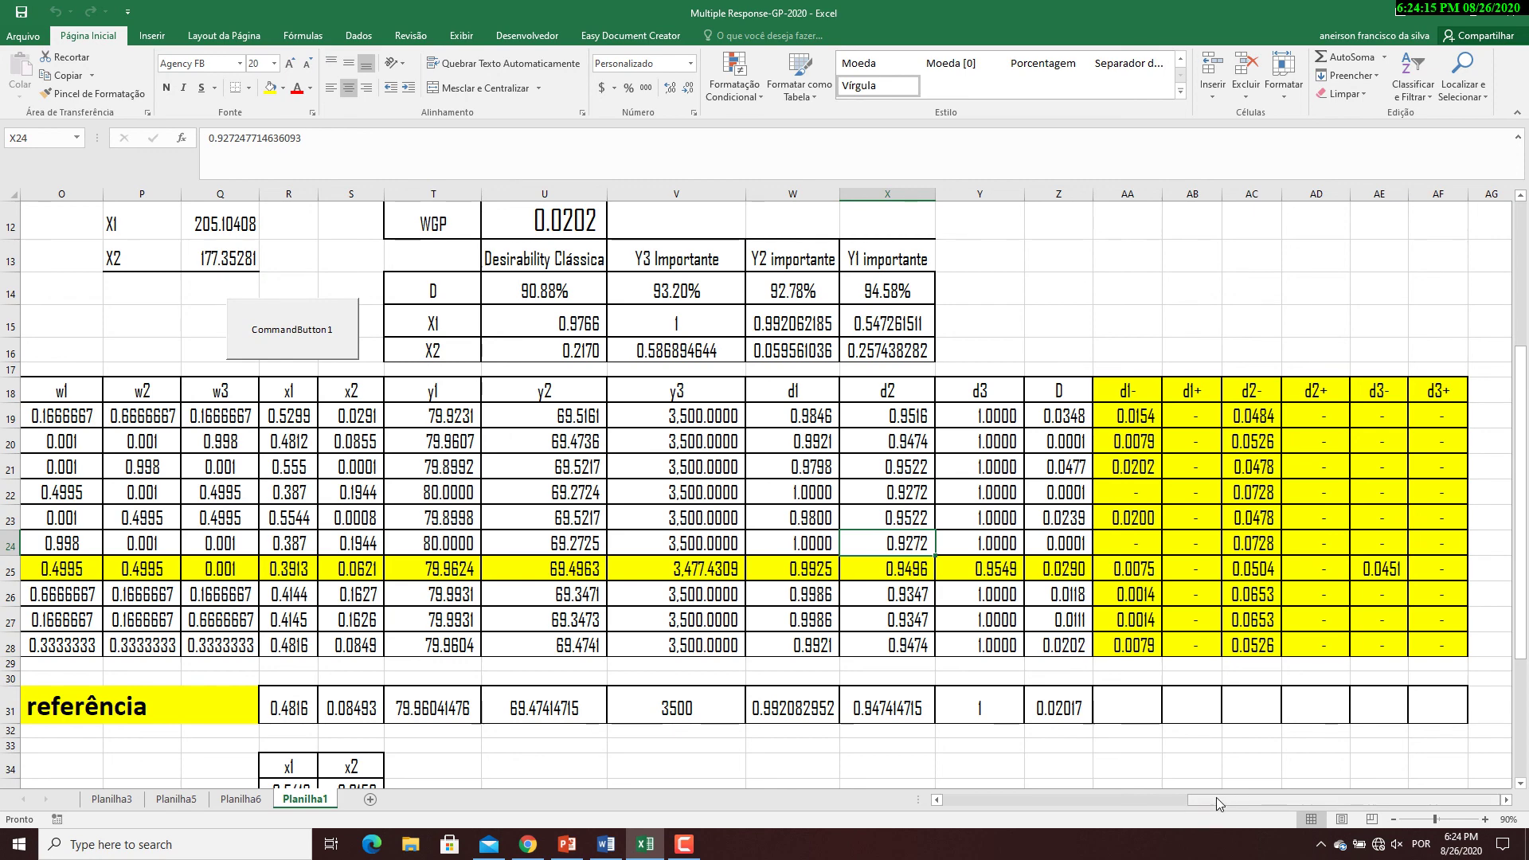
left_click_drag(1216, 802, 973, 802)
scroll(1086, 656, "up", 4)
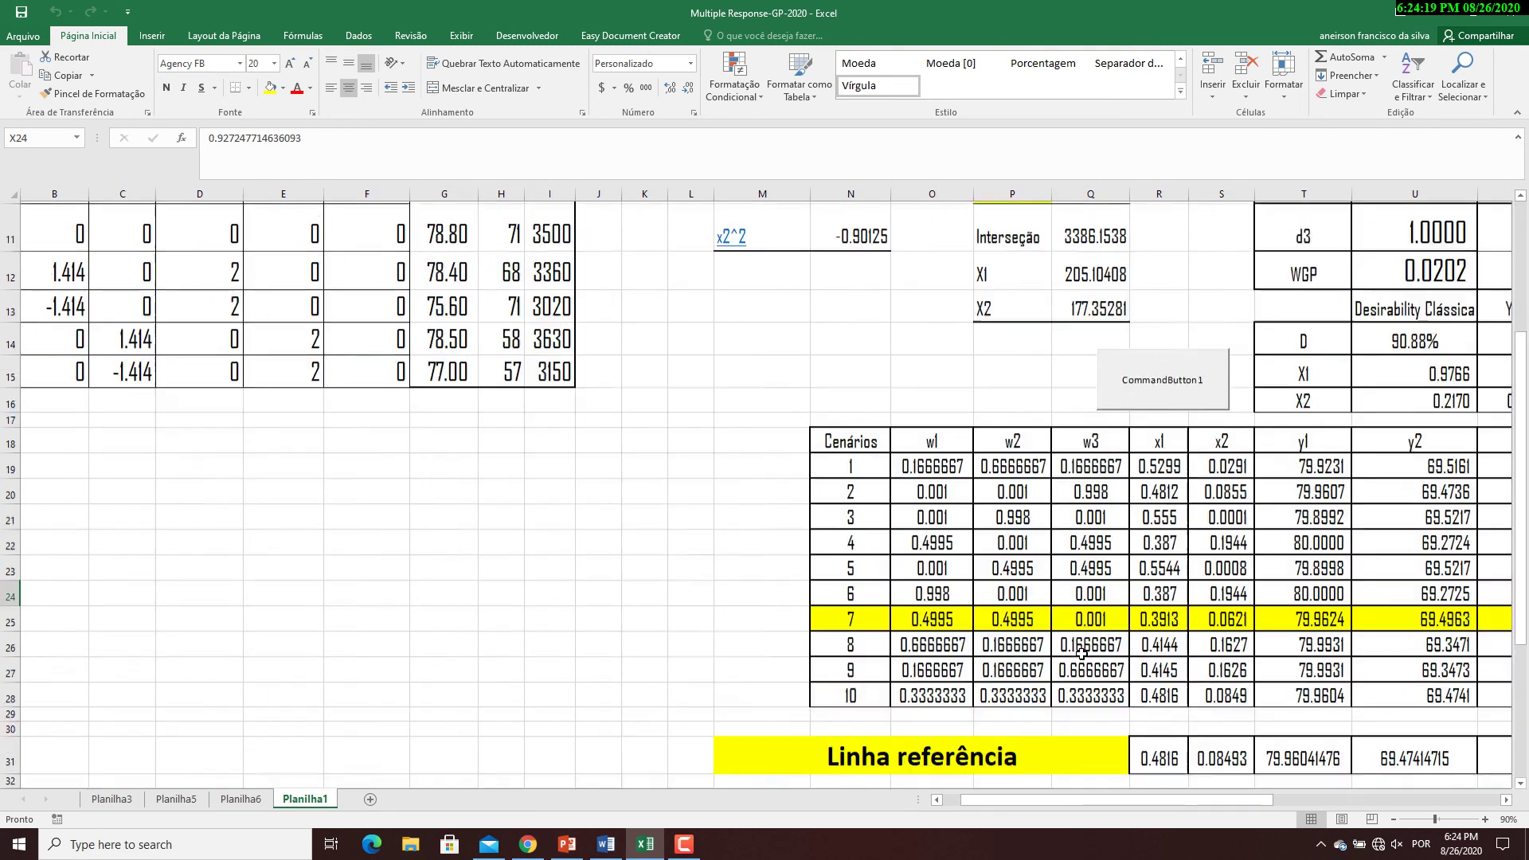